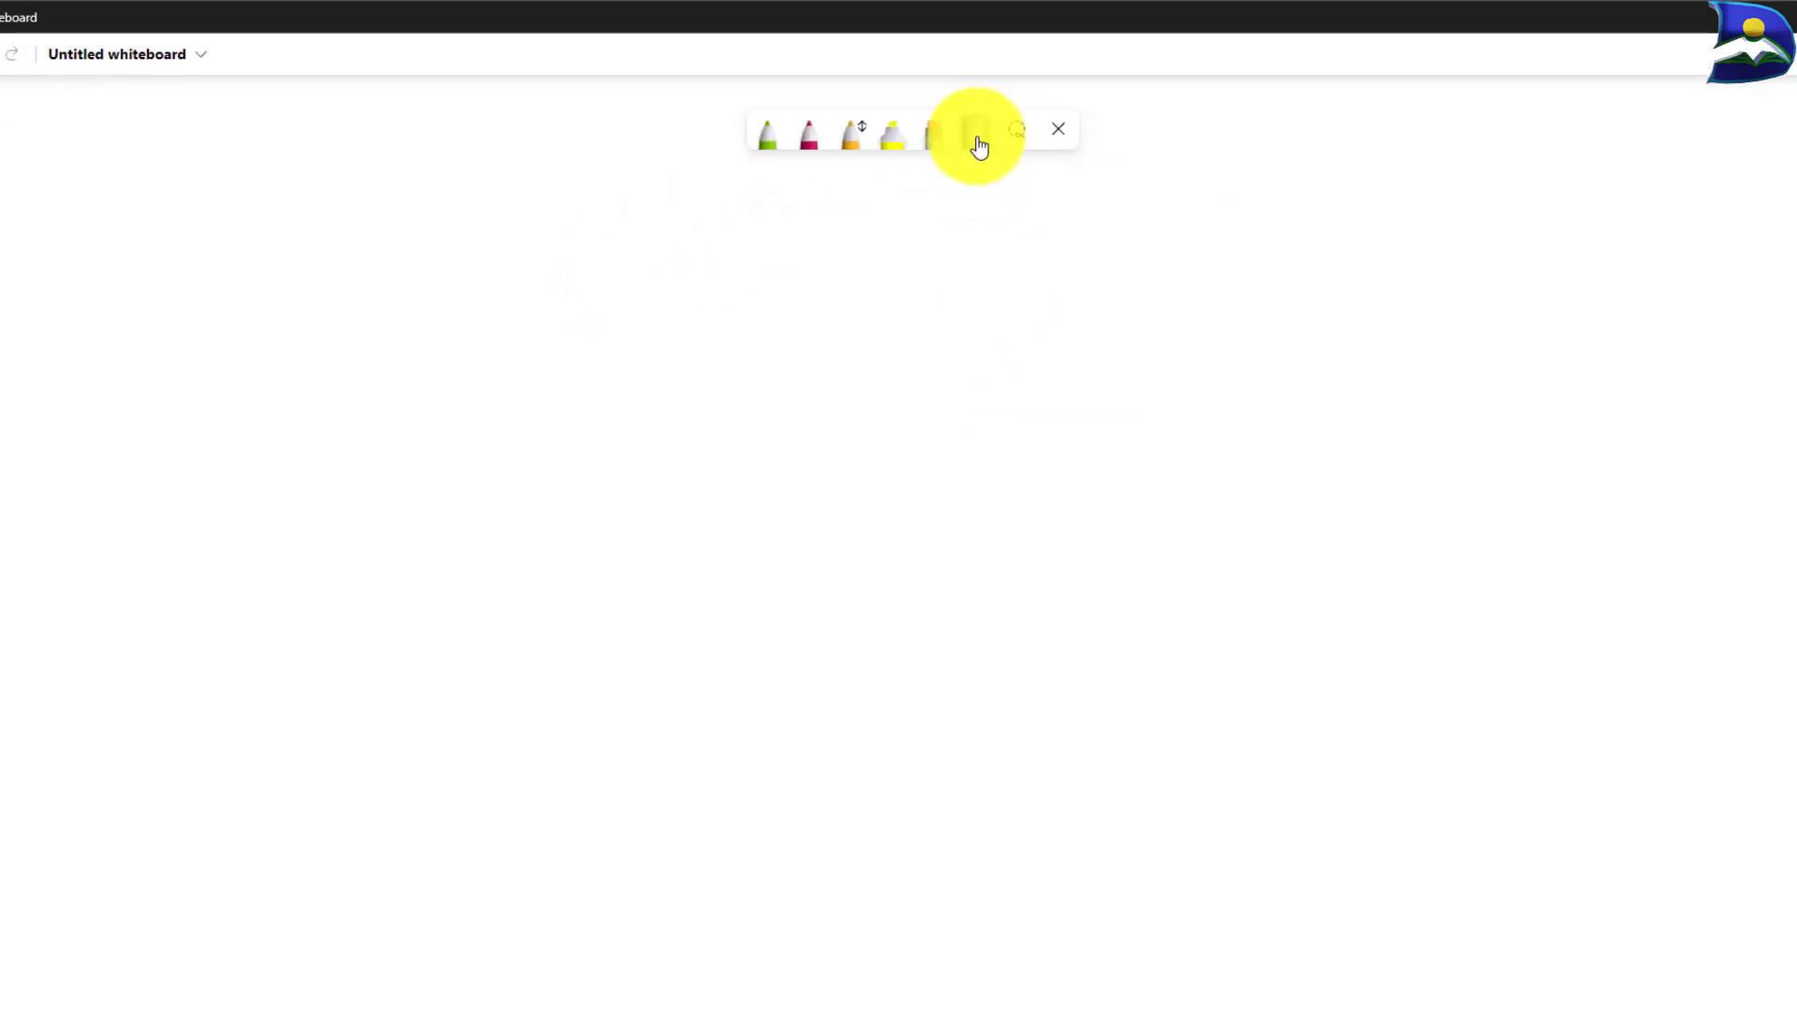
Place the ruler on the empty canvas at its default 45° angle
{"action": "left_click", "coordinate": [978, 141]}
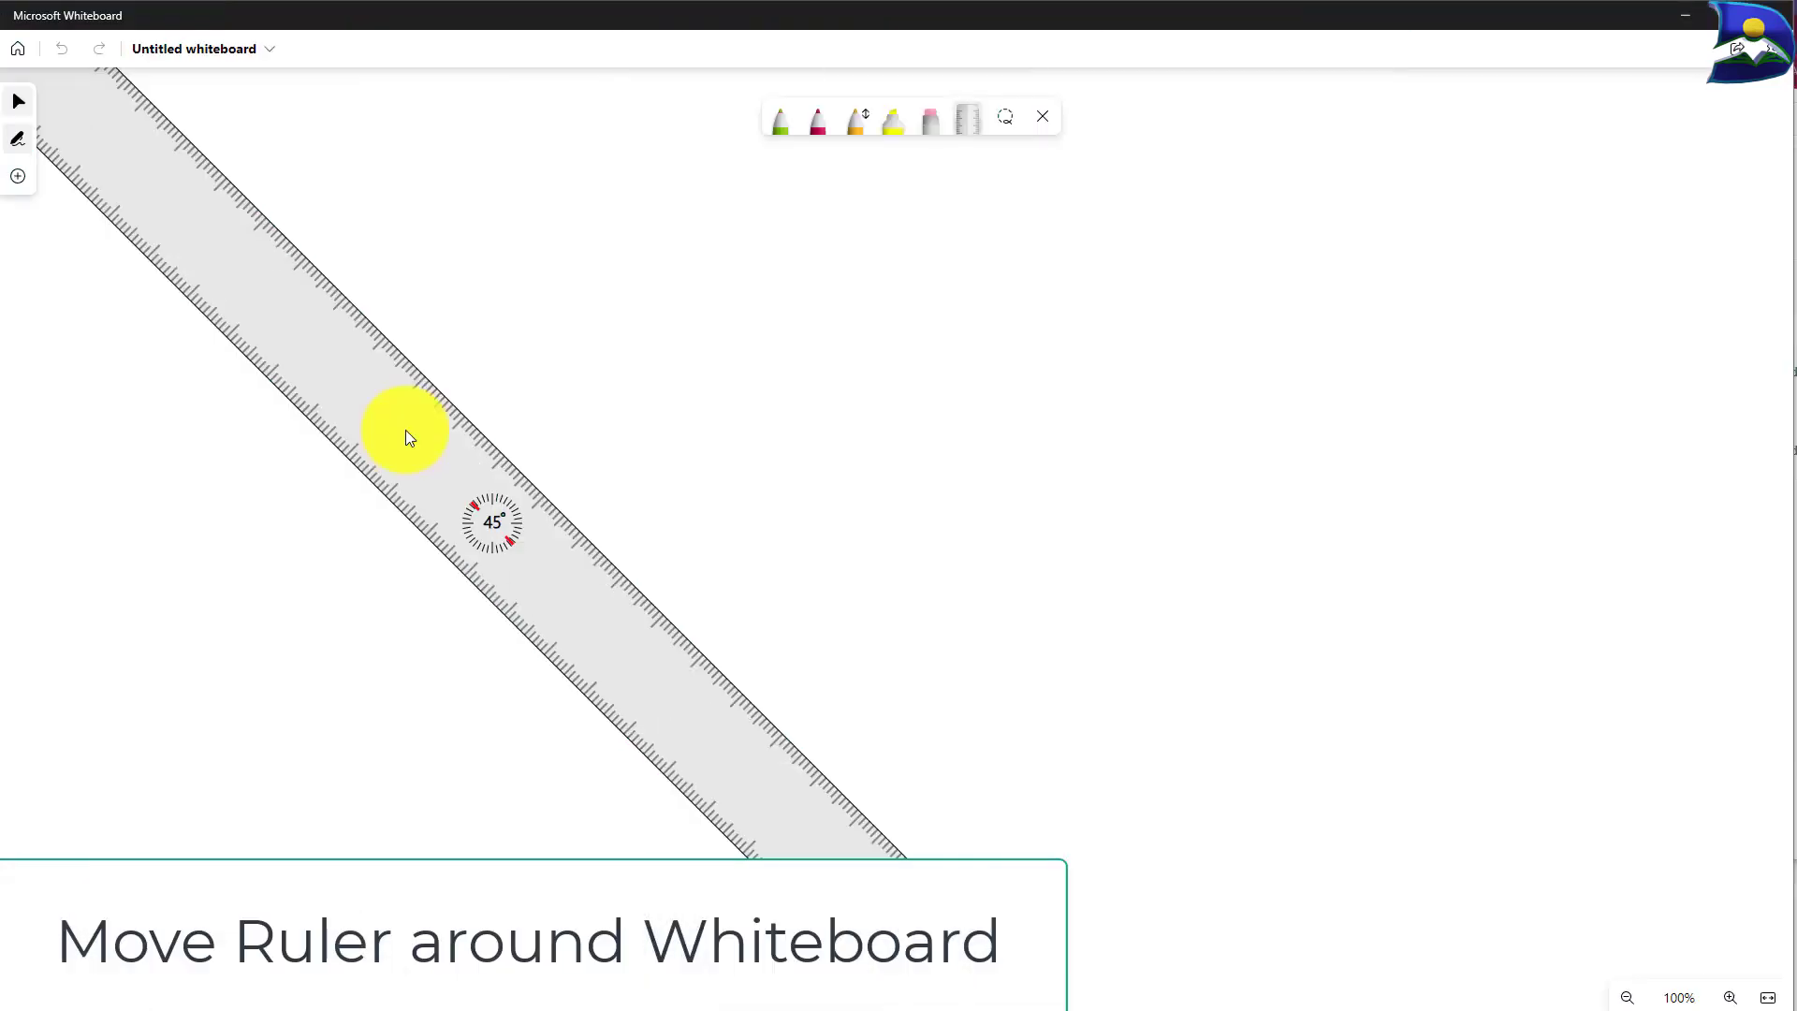
Slide the 45° ruler toward the middle of the board, zooming out and back in
{"action": "left_click_drag", "start_coordinate": [406, 436], "coordinate": [1330, 384]}
{"action": "left_click_drag", "start_coordinate": [1135, 416], "coordinate": [736, 461]}
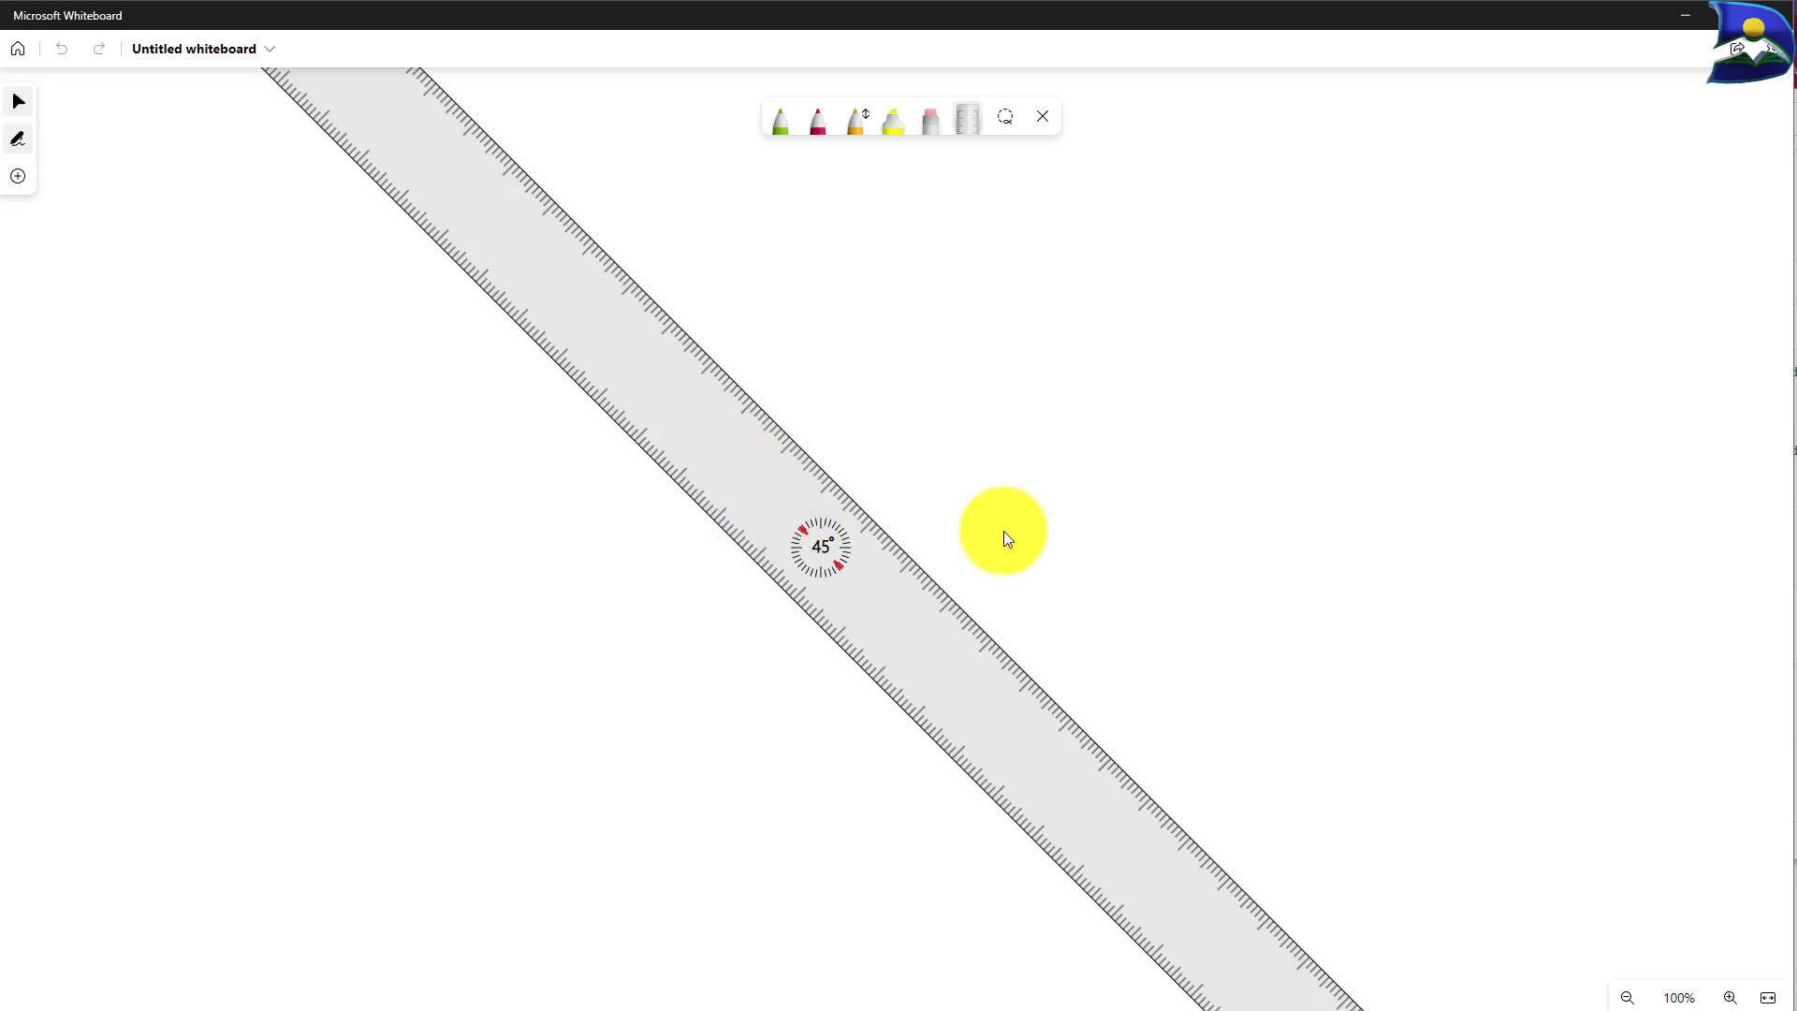
{"action": "scroll", "coordinate": [1080, 520], "scroll_direction": "down", "scroll_amount": 1}
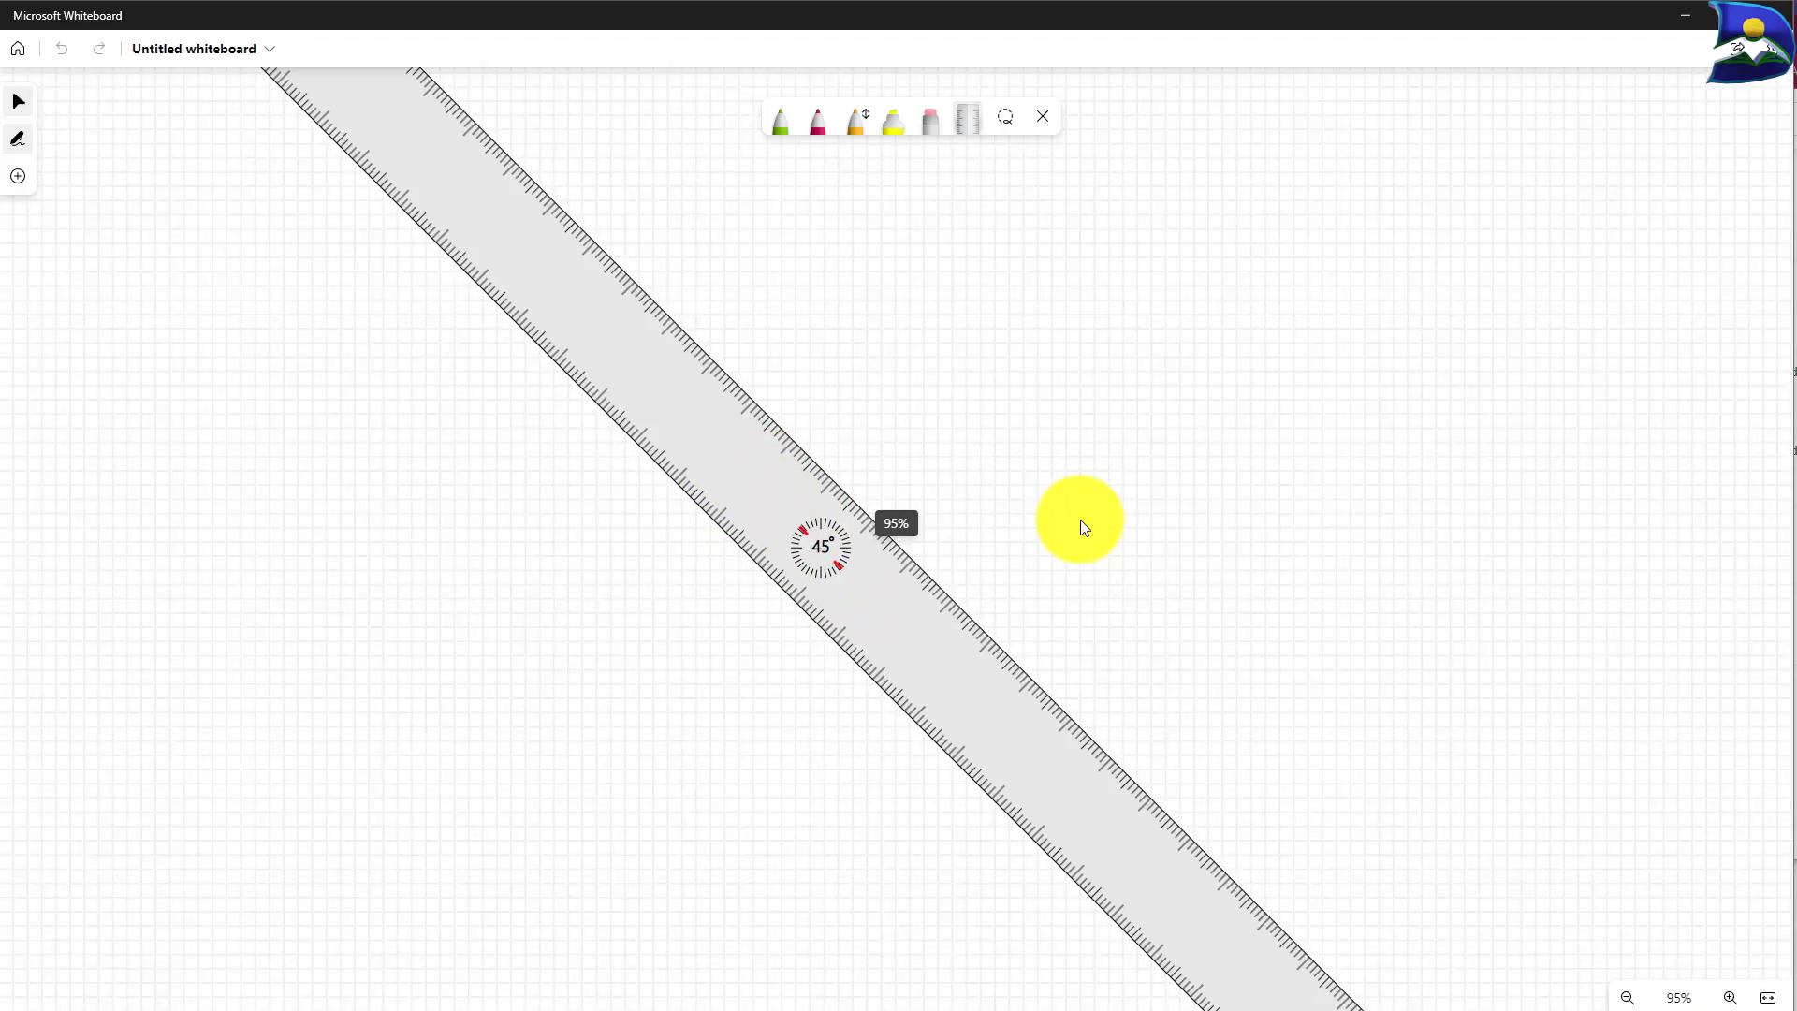
{"action": "scroll", "coordinate": [1080, 520], "scroll_direction": "down", "scroll_amount": 2}
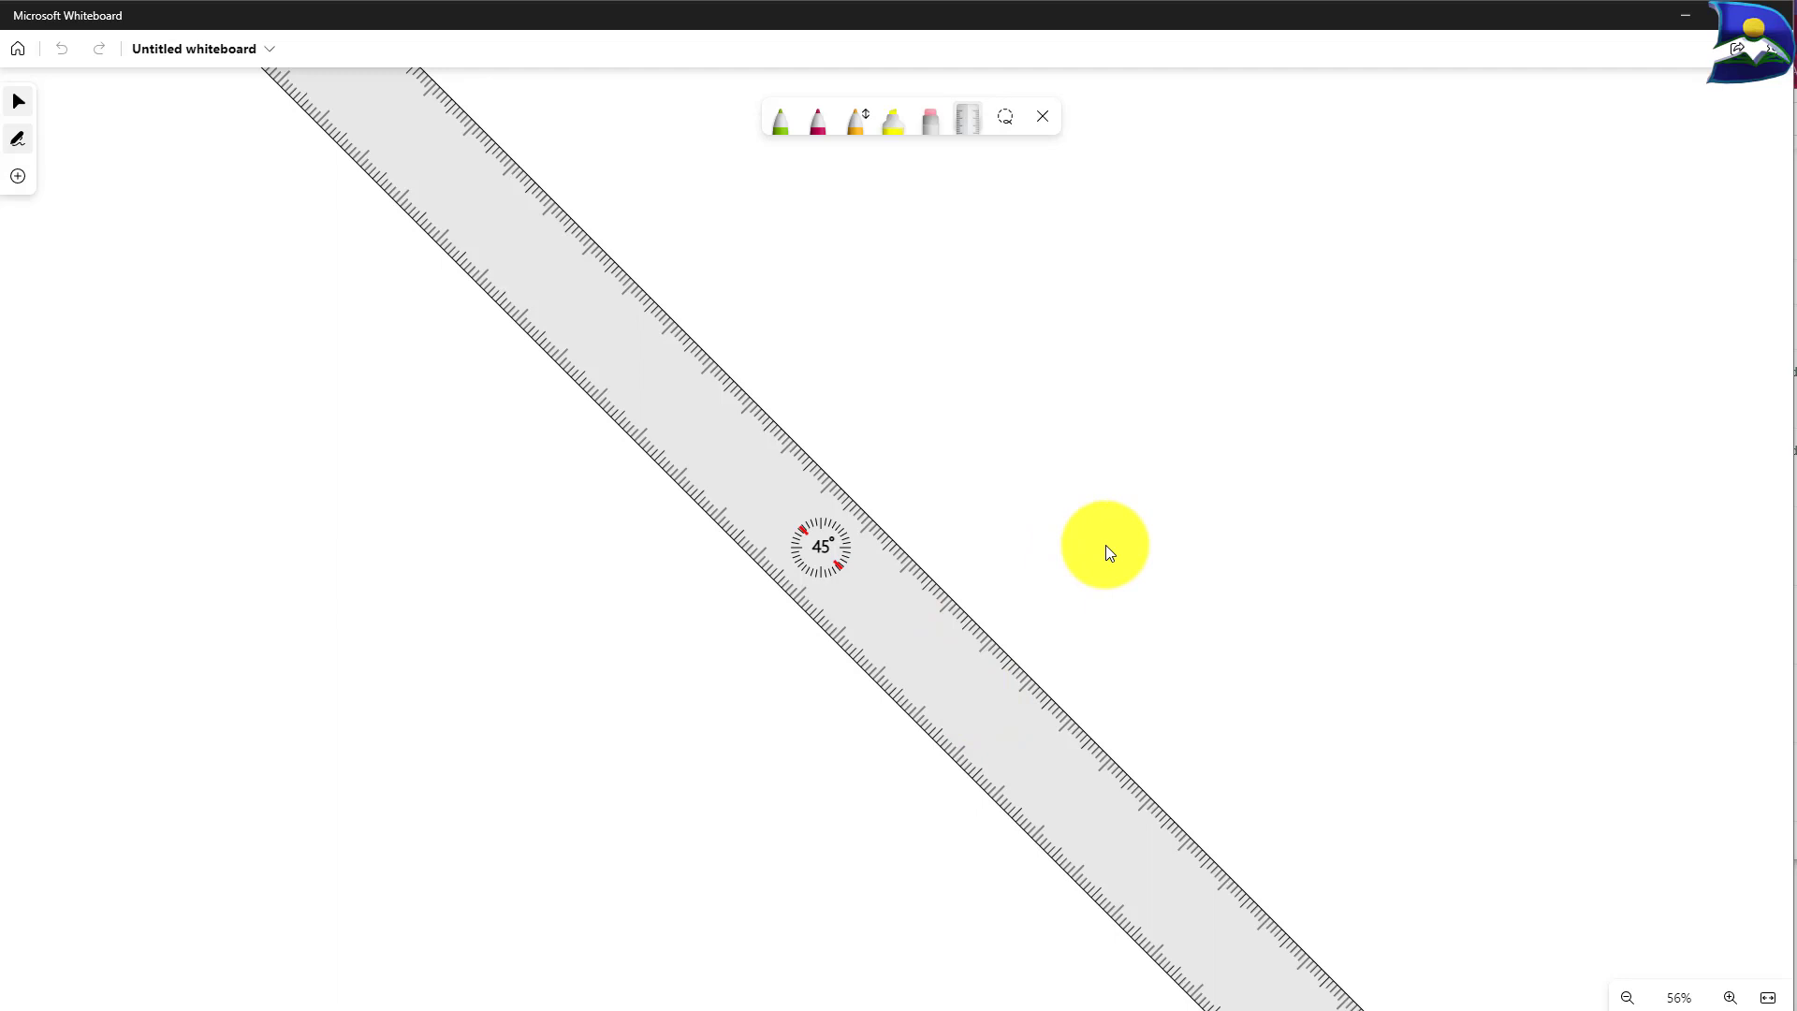
{"action": "scroll", "coordinate": [1104, 544], "scroll_direction": "up", "scroll_amount": 5}
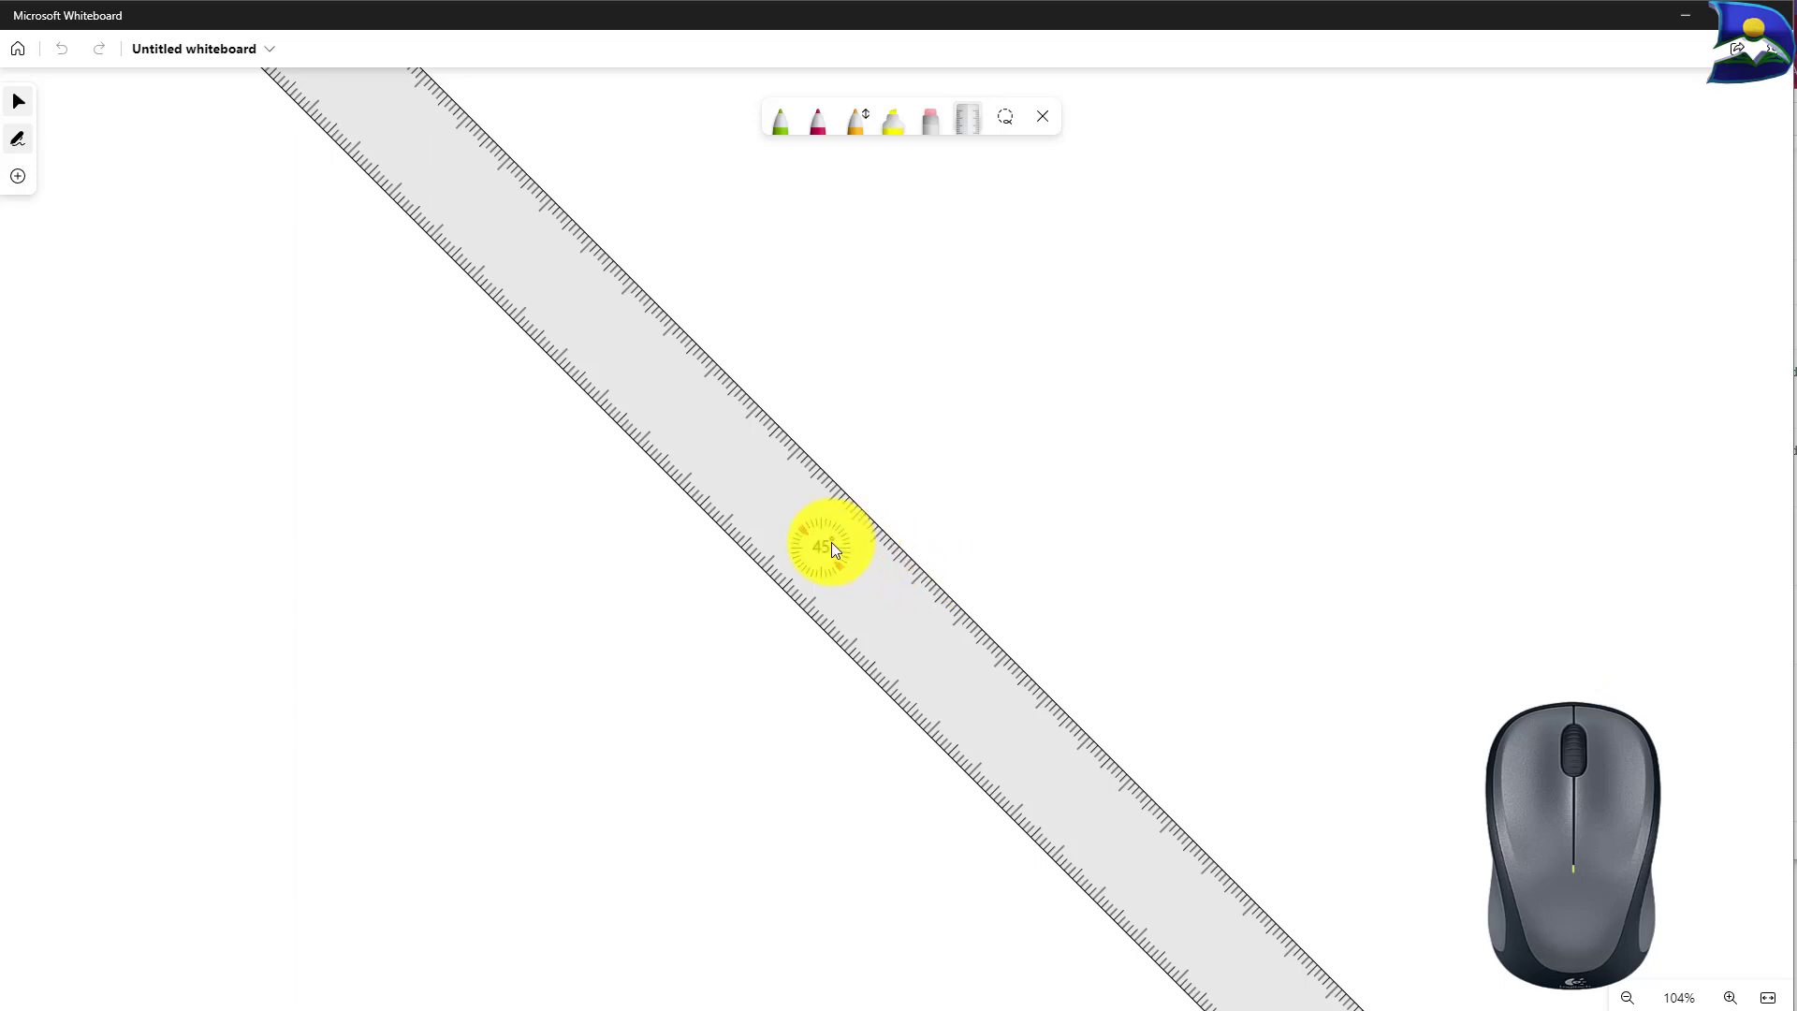
Rotate the ruler from 45° until it stands vertically at 90°
{"action": "scroll", "coordinate": [831, 547], "scroll_direction": "down", "scroll_amount": 1}
{"action": "scroll", "coordinate": [829, 546], "scroll_direction": "down", "scroll_amount": 2}
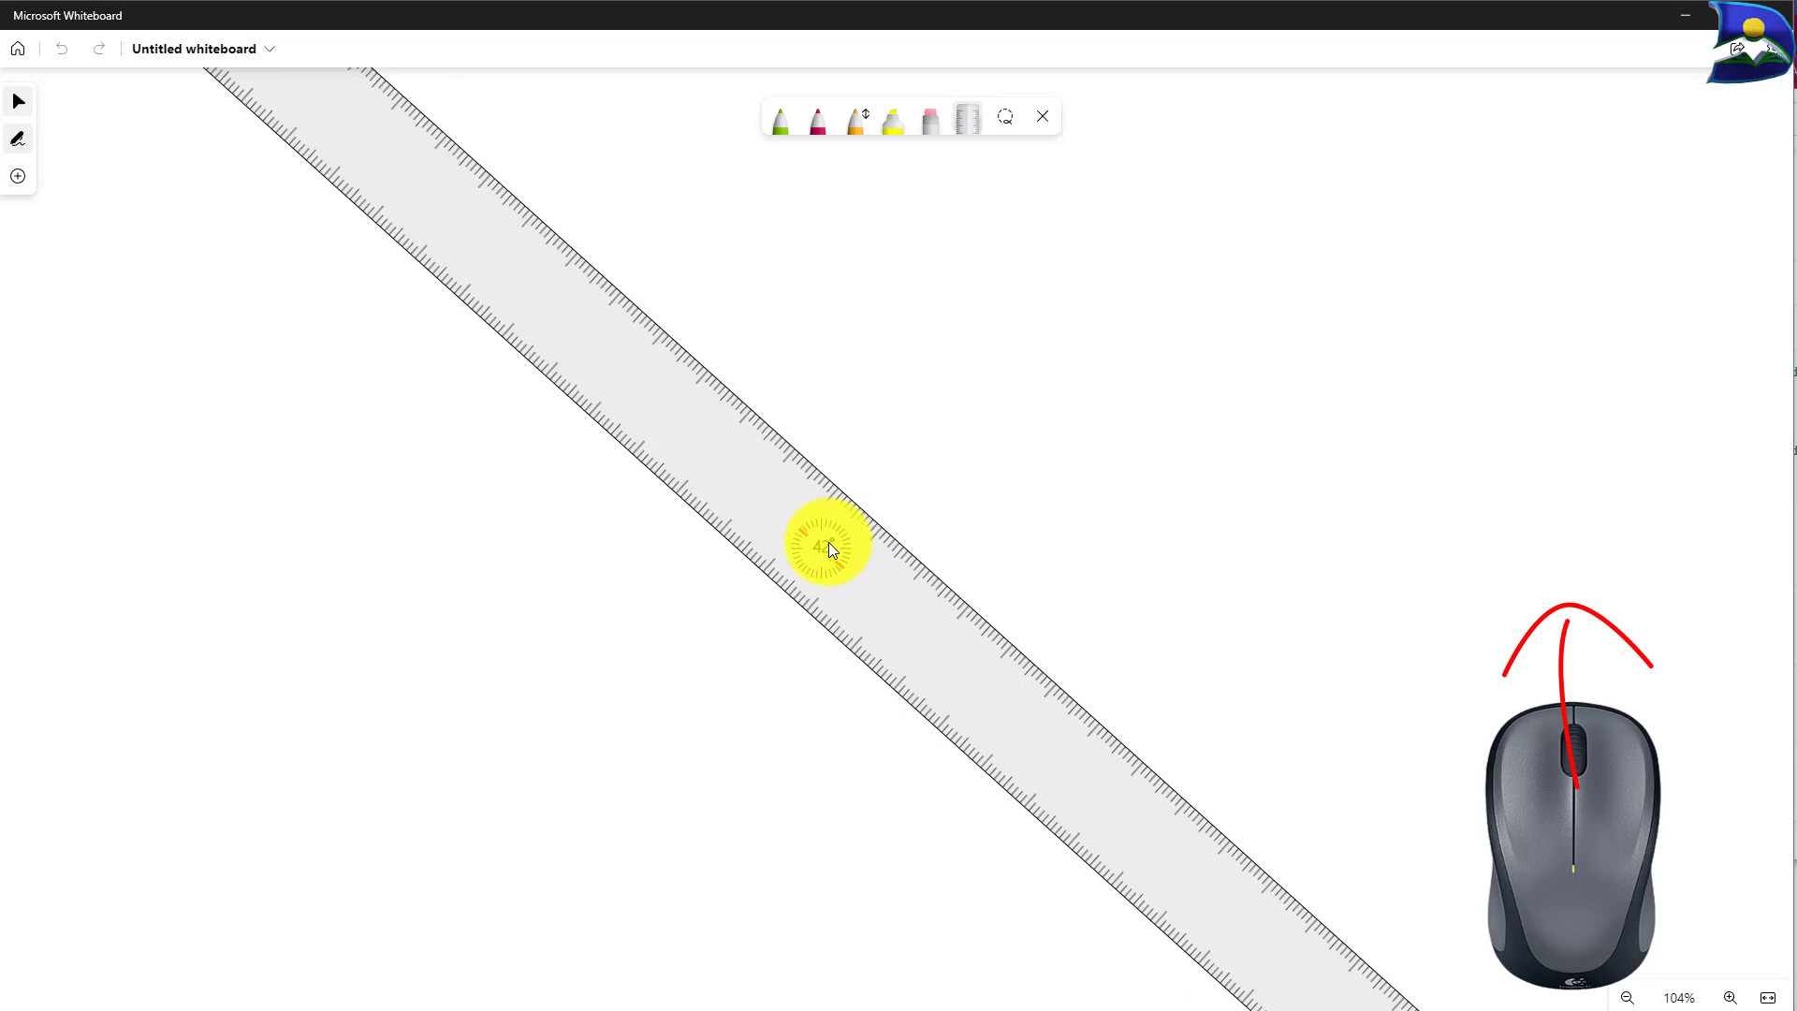
{"action": "scroll", "coordinate": [828, 541], "scroll_direction": "down", "scroll_amount": 1}
{"action": "scroll", "coordinate": [828, 543], "scroll_direction": "down", "scroll_amount": 2}
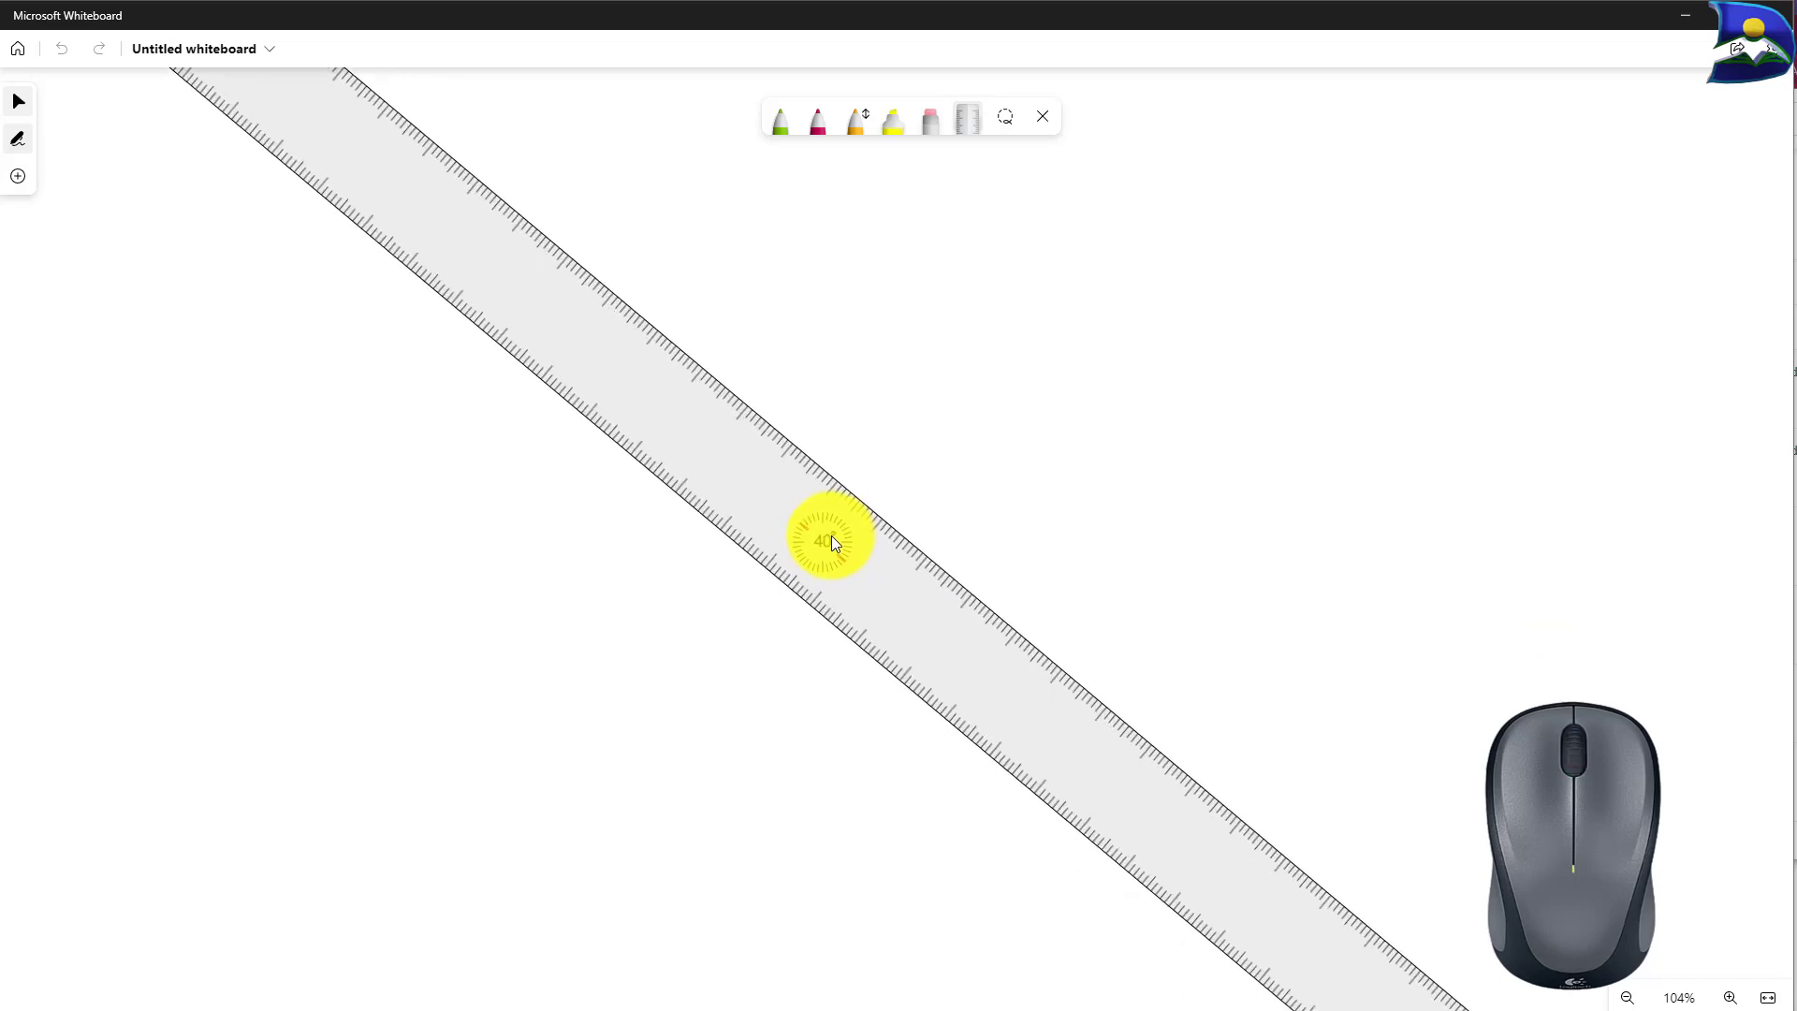
{"action": "scroll", "coordinate": [831, 538], "scroll_direction": "up", "scroll_amount": 1}
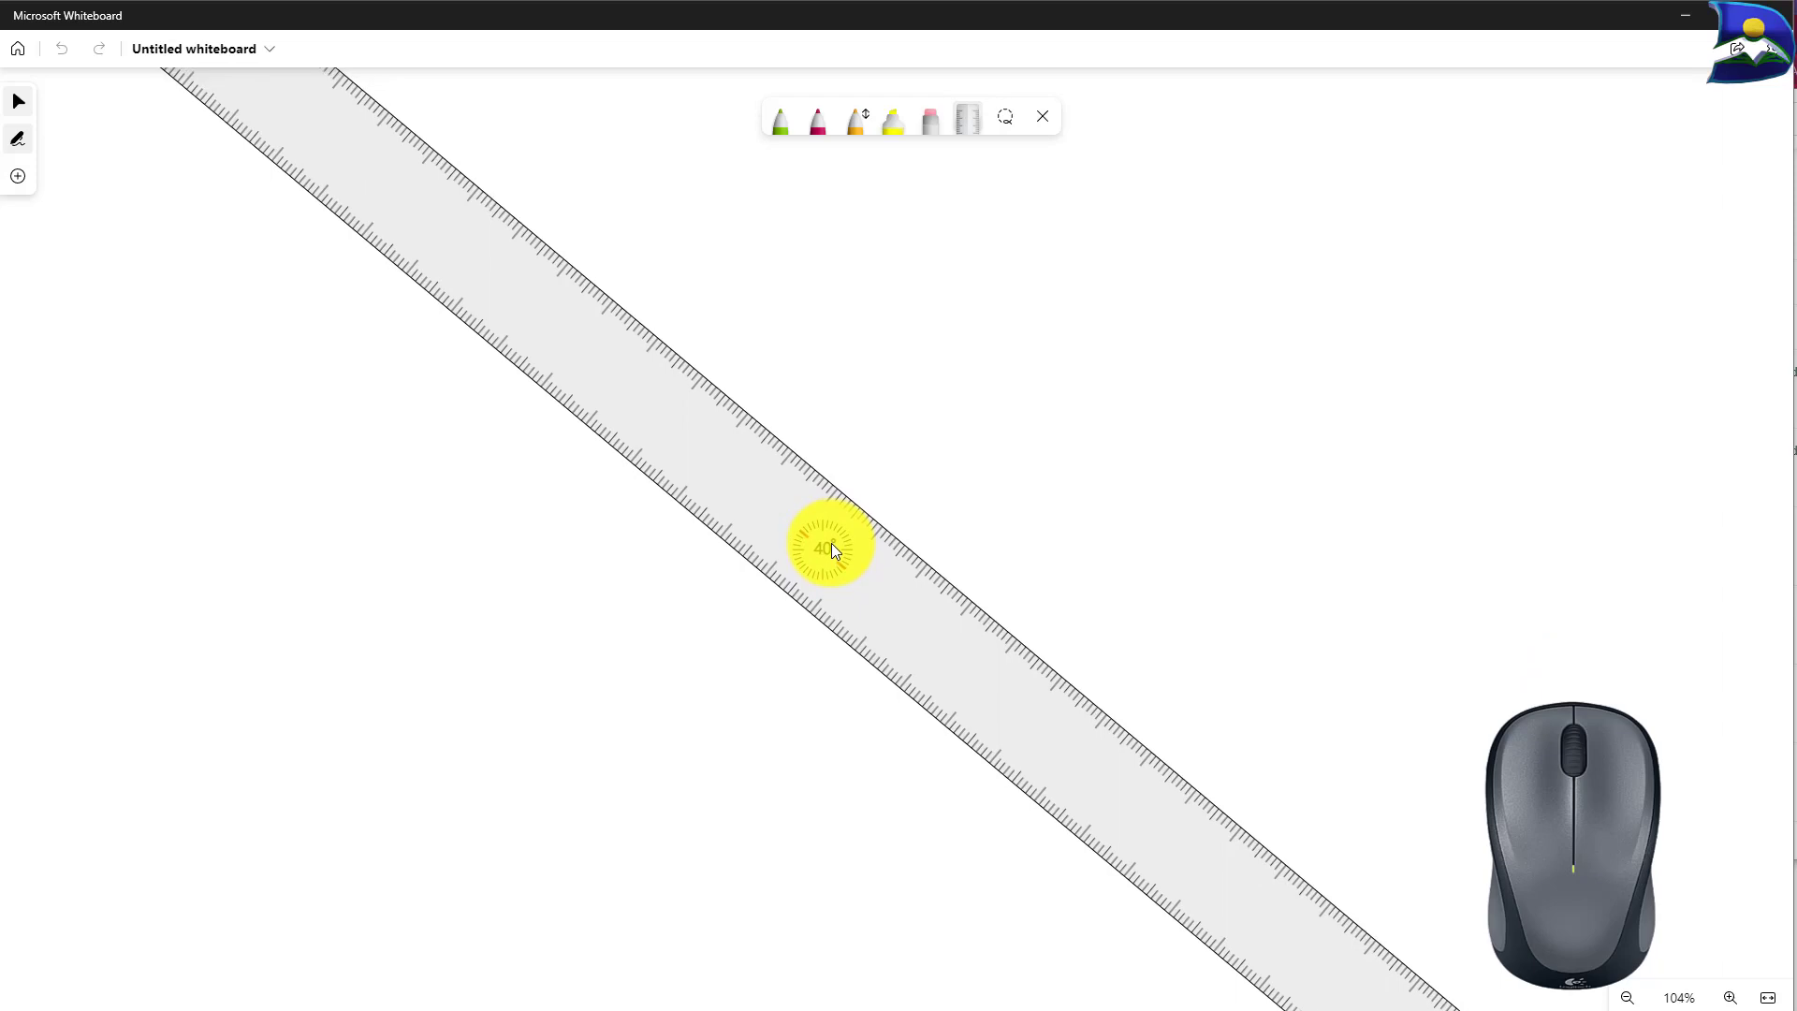
{"action": "scroll", "coordinate": [830, 546], "scroll_direction": "up", "scroll_amount": 7}
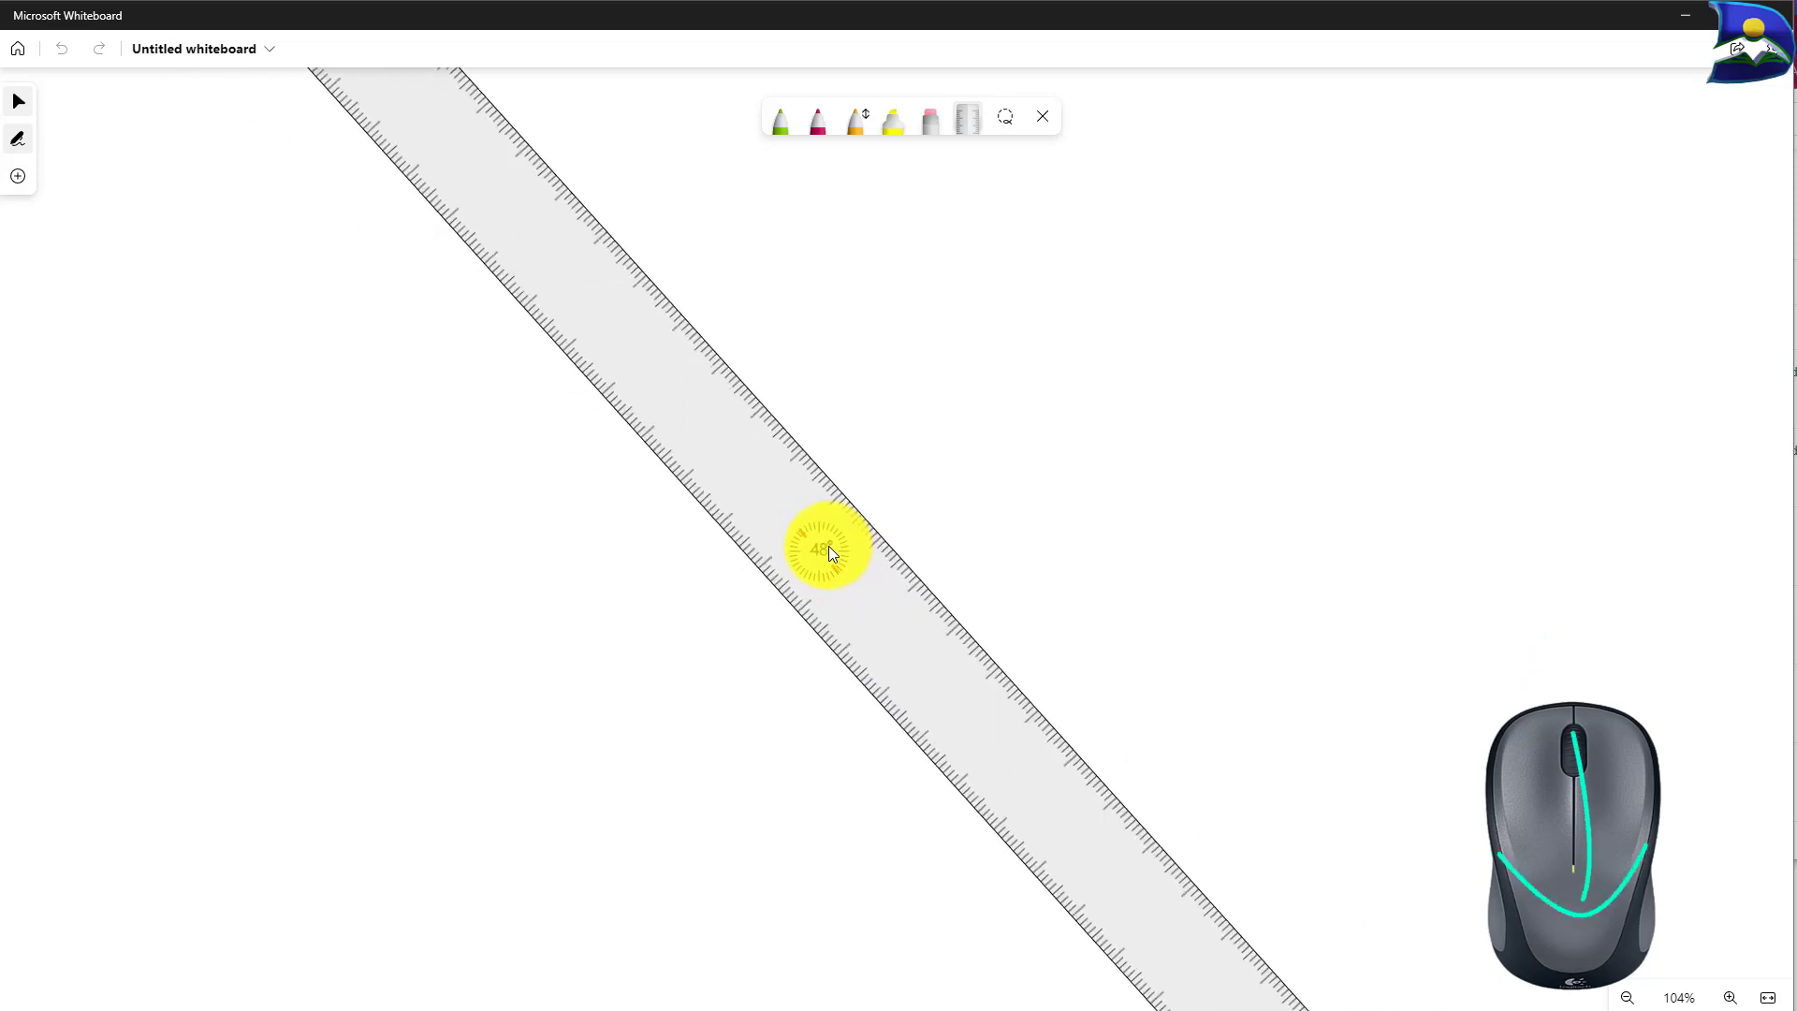
{"action": "scroll", "coordinate": [828, 552], "scroll_direction": "down", "scroll_amount": 1}
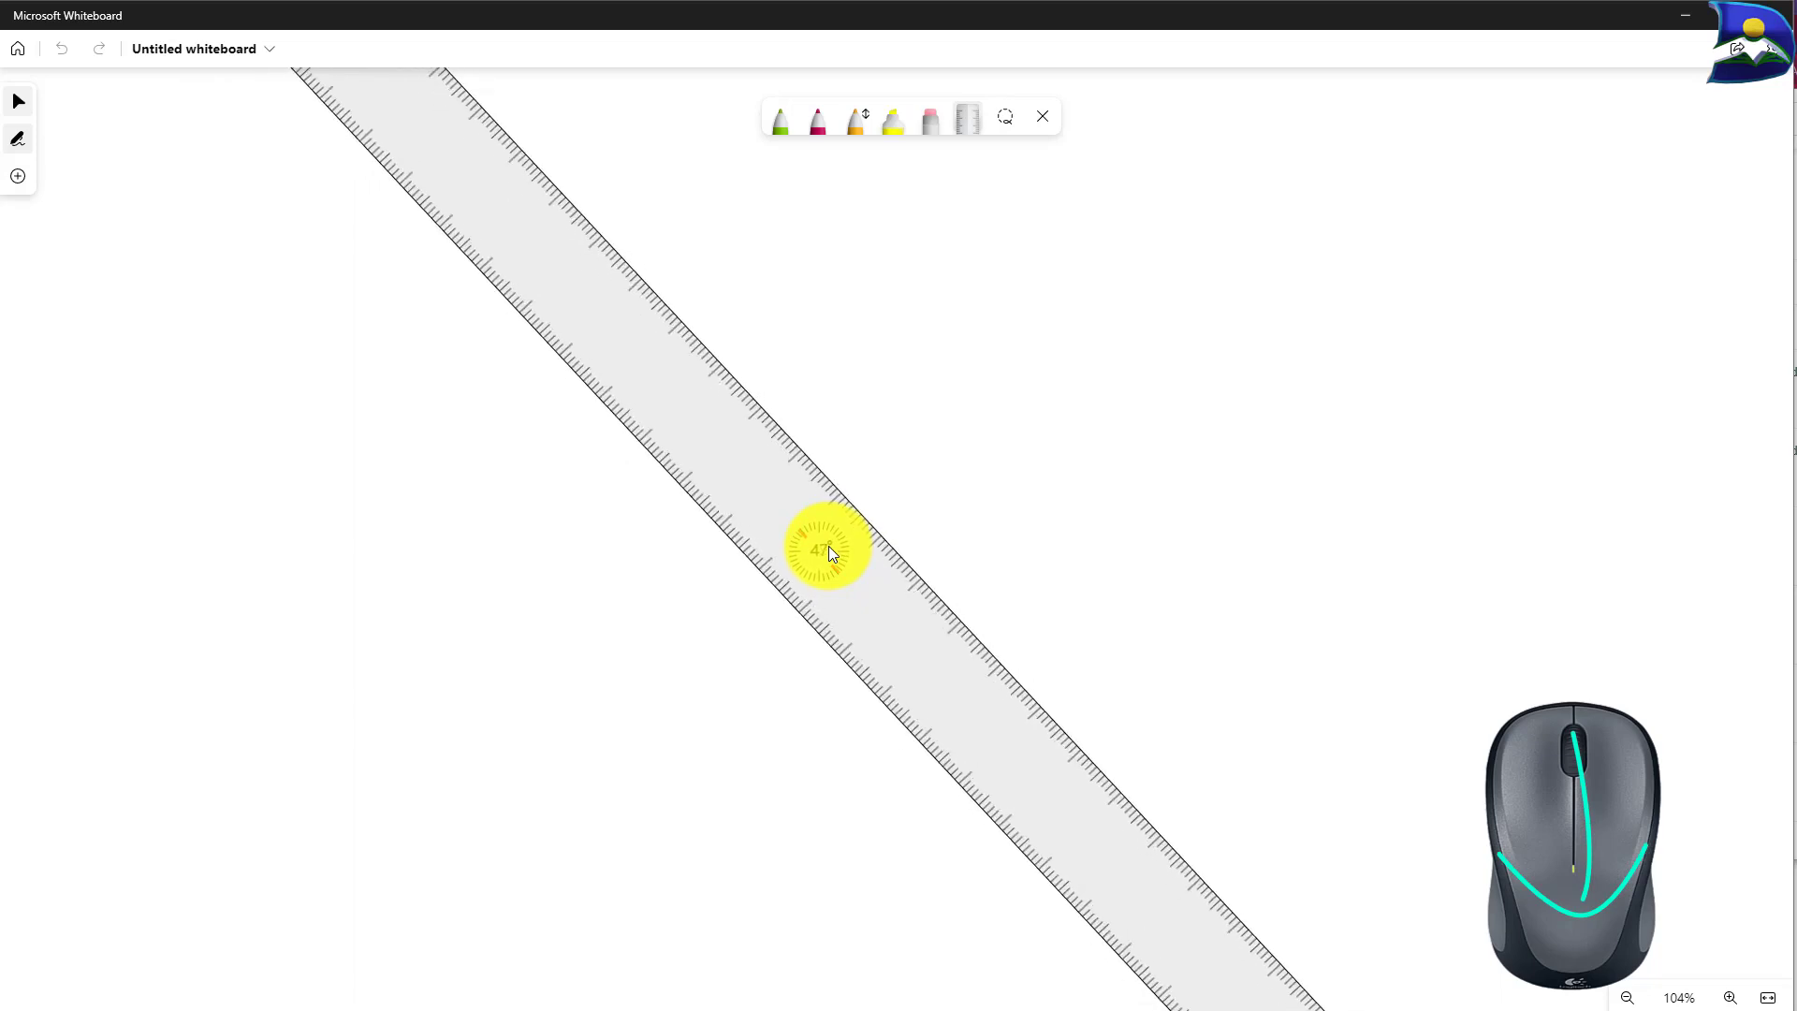
{"action": "scroll", "coordinate": [828, 552], "scroll_direction": "down", "scroll_amount": 4}
{"action": "scroll", "coordinate": [828, 552], "scroll_direction": "up", "scroll_amount": 4}
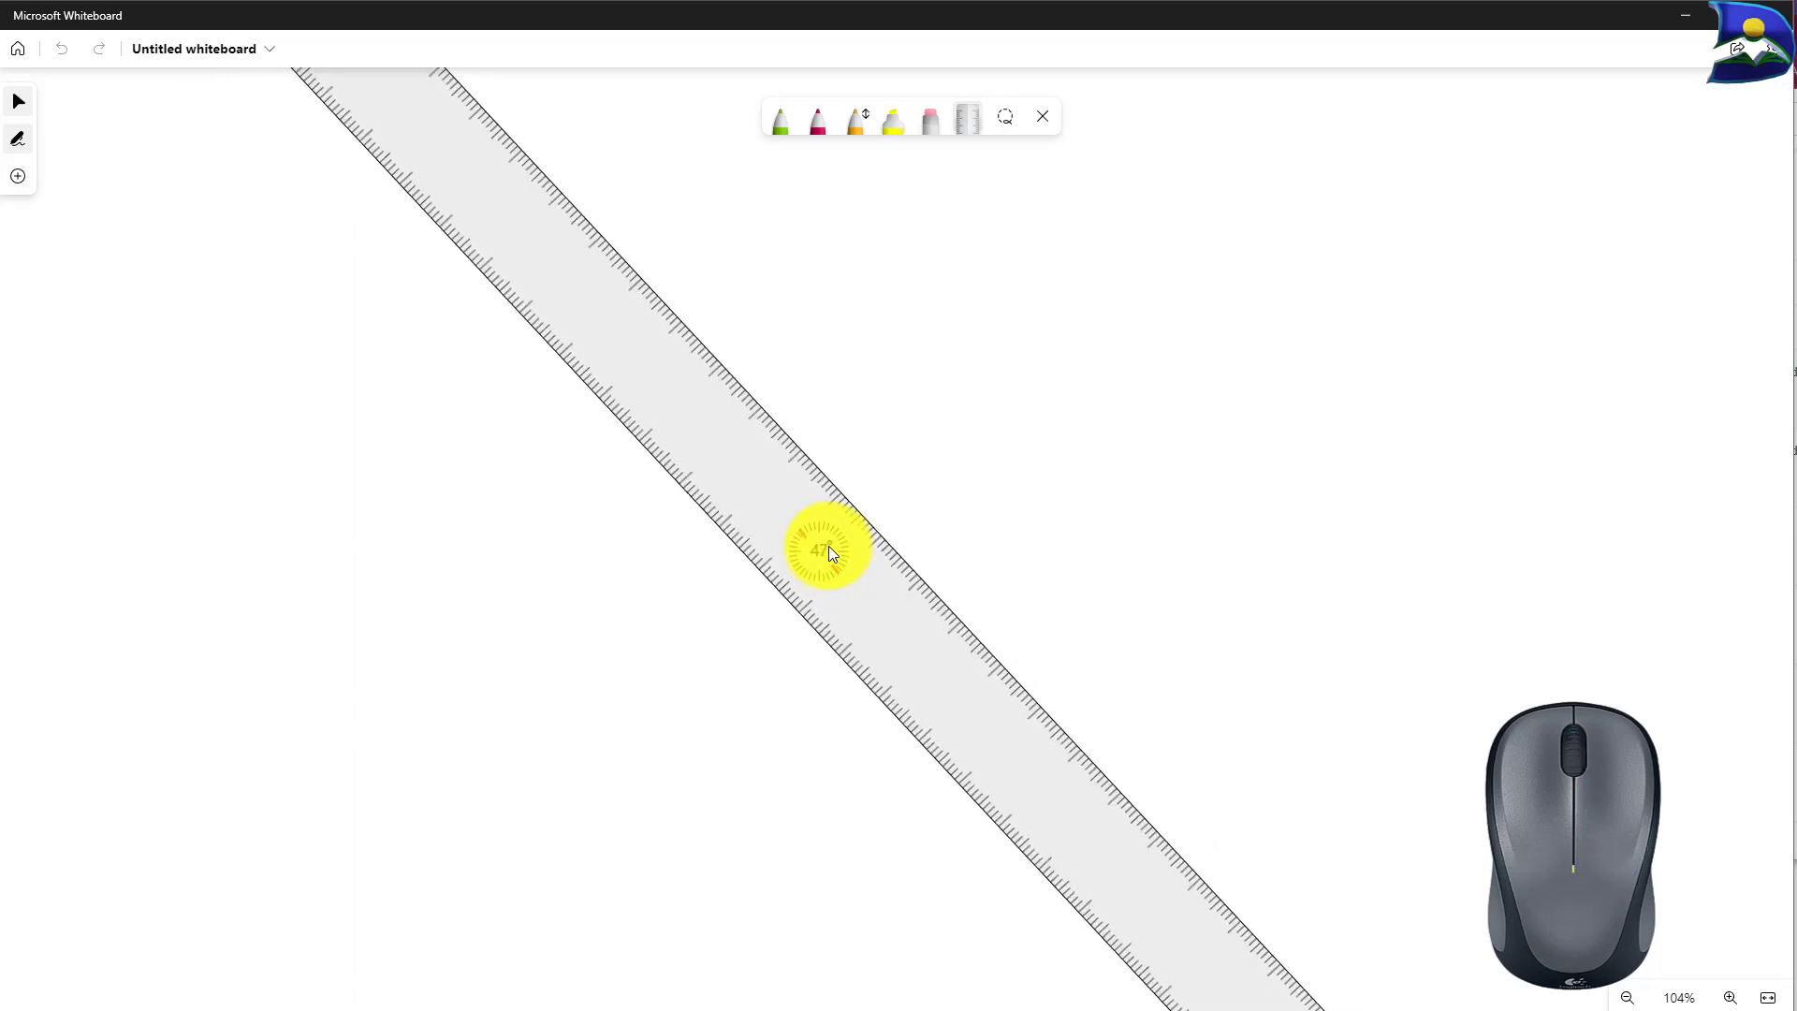
{"action": "scroll", "coordinate": [828, 552], "scroll_direction": "down", "scroll_amount": 1}
{"action": "scroll", "coordinate": [828, 552], "scroll_direction": "up", "scroll_amount": 2}
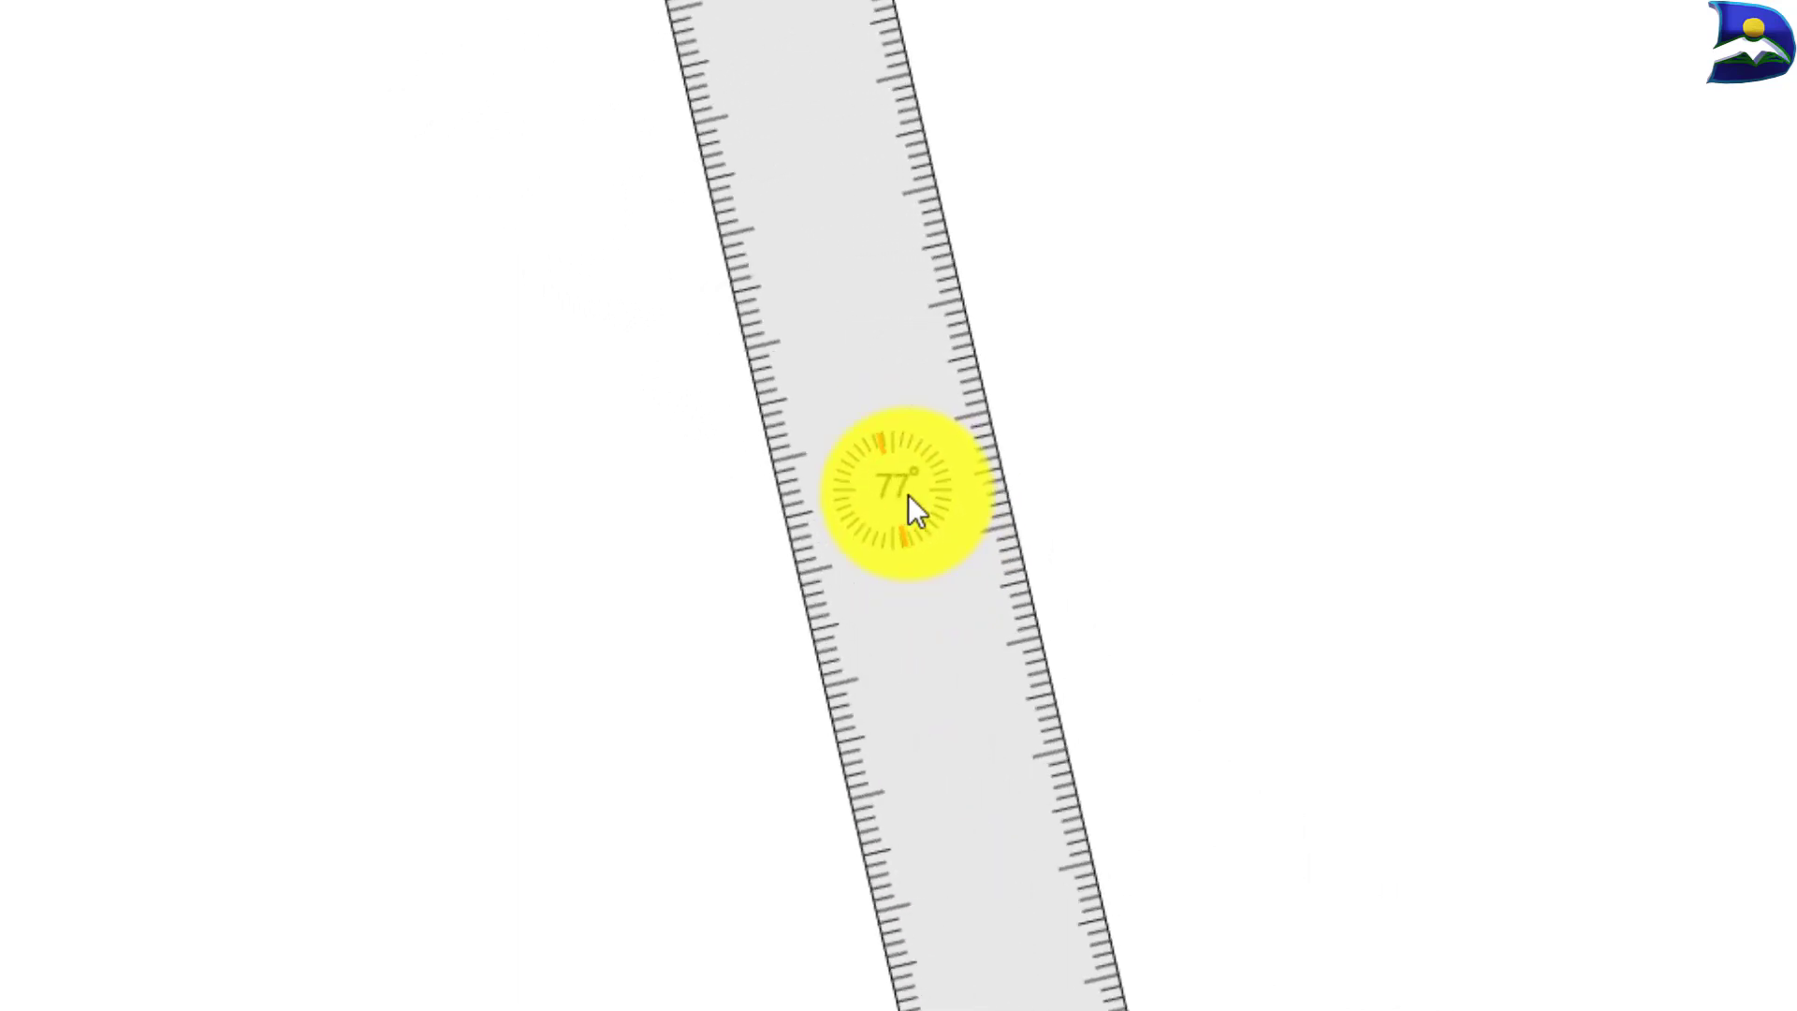
{"action": "scroll", "coordinate": [908, 494], "scroll_direction": "down", "scroll_amount": 12}
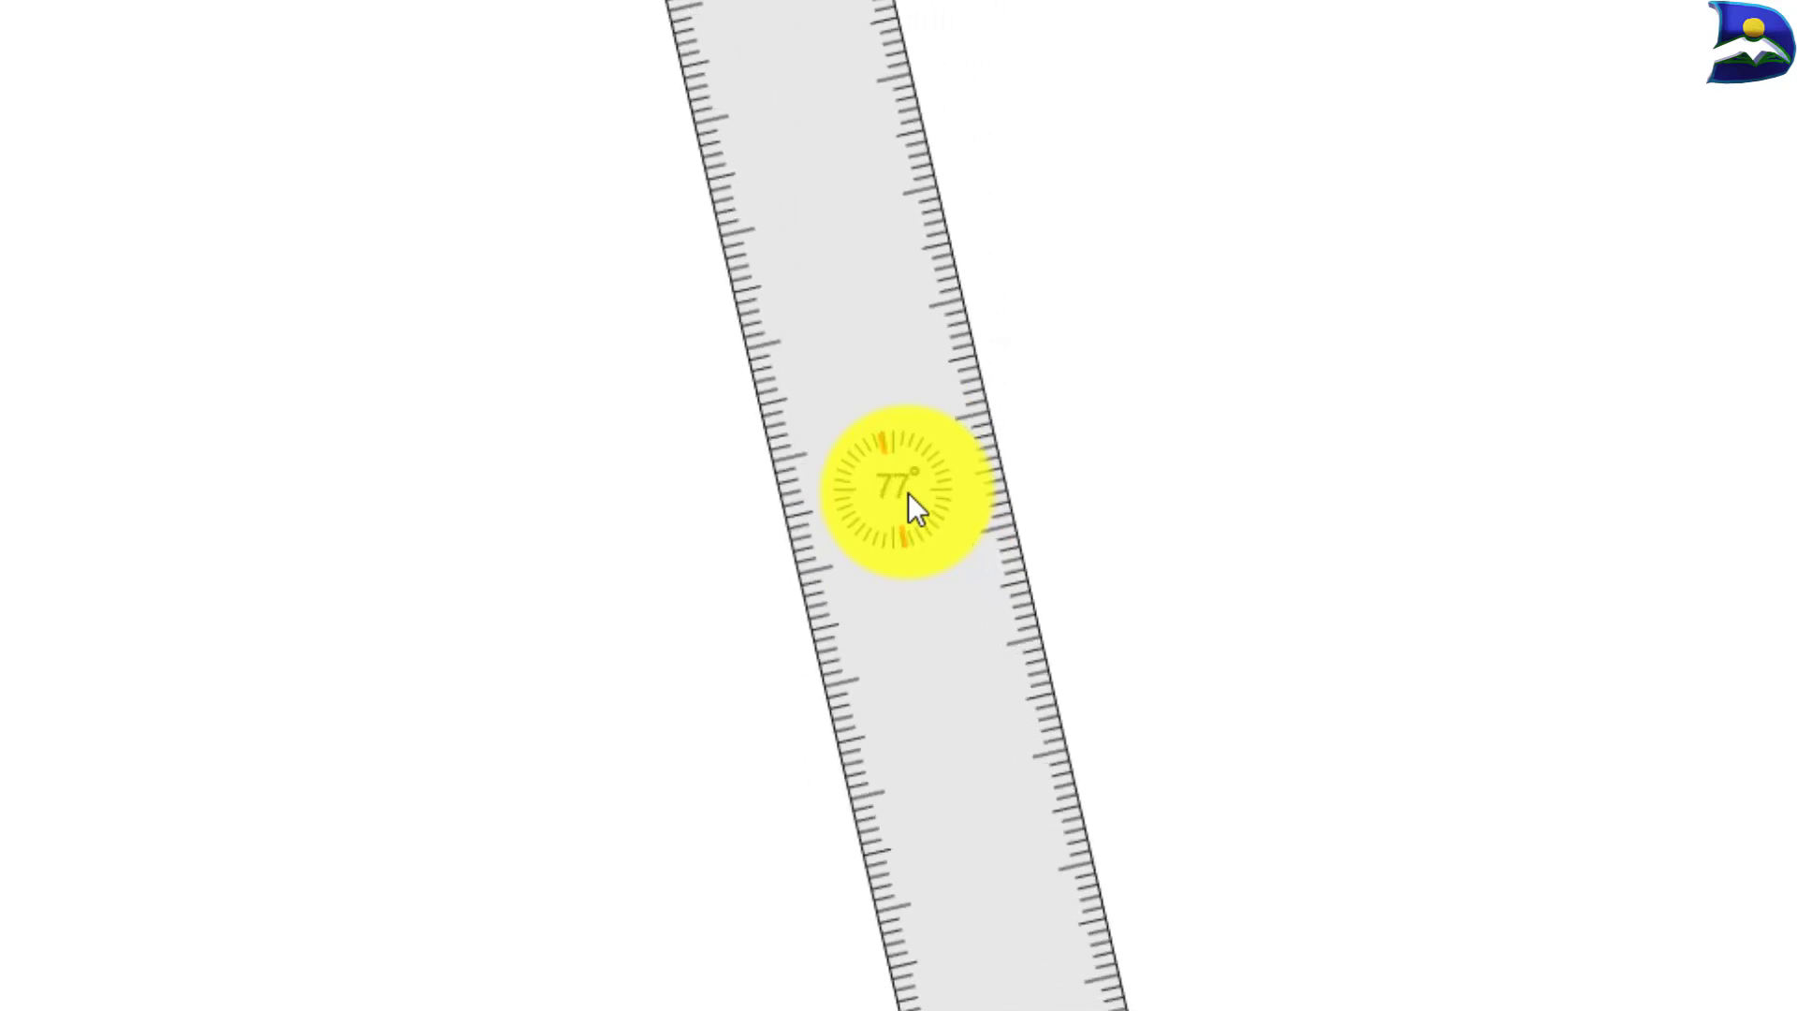
{"action": "scroll", "coordinate": [908, 493], "scroll_direction": "up", "scroll_amount": 20}
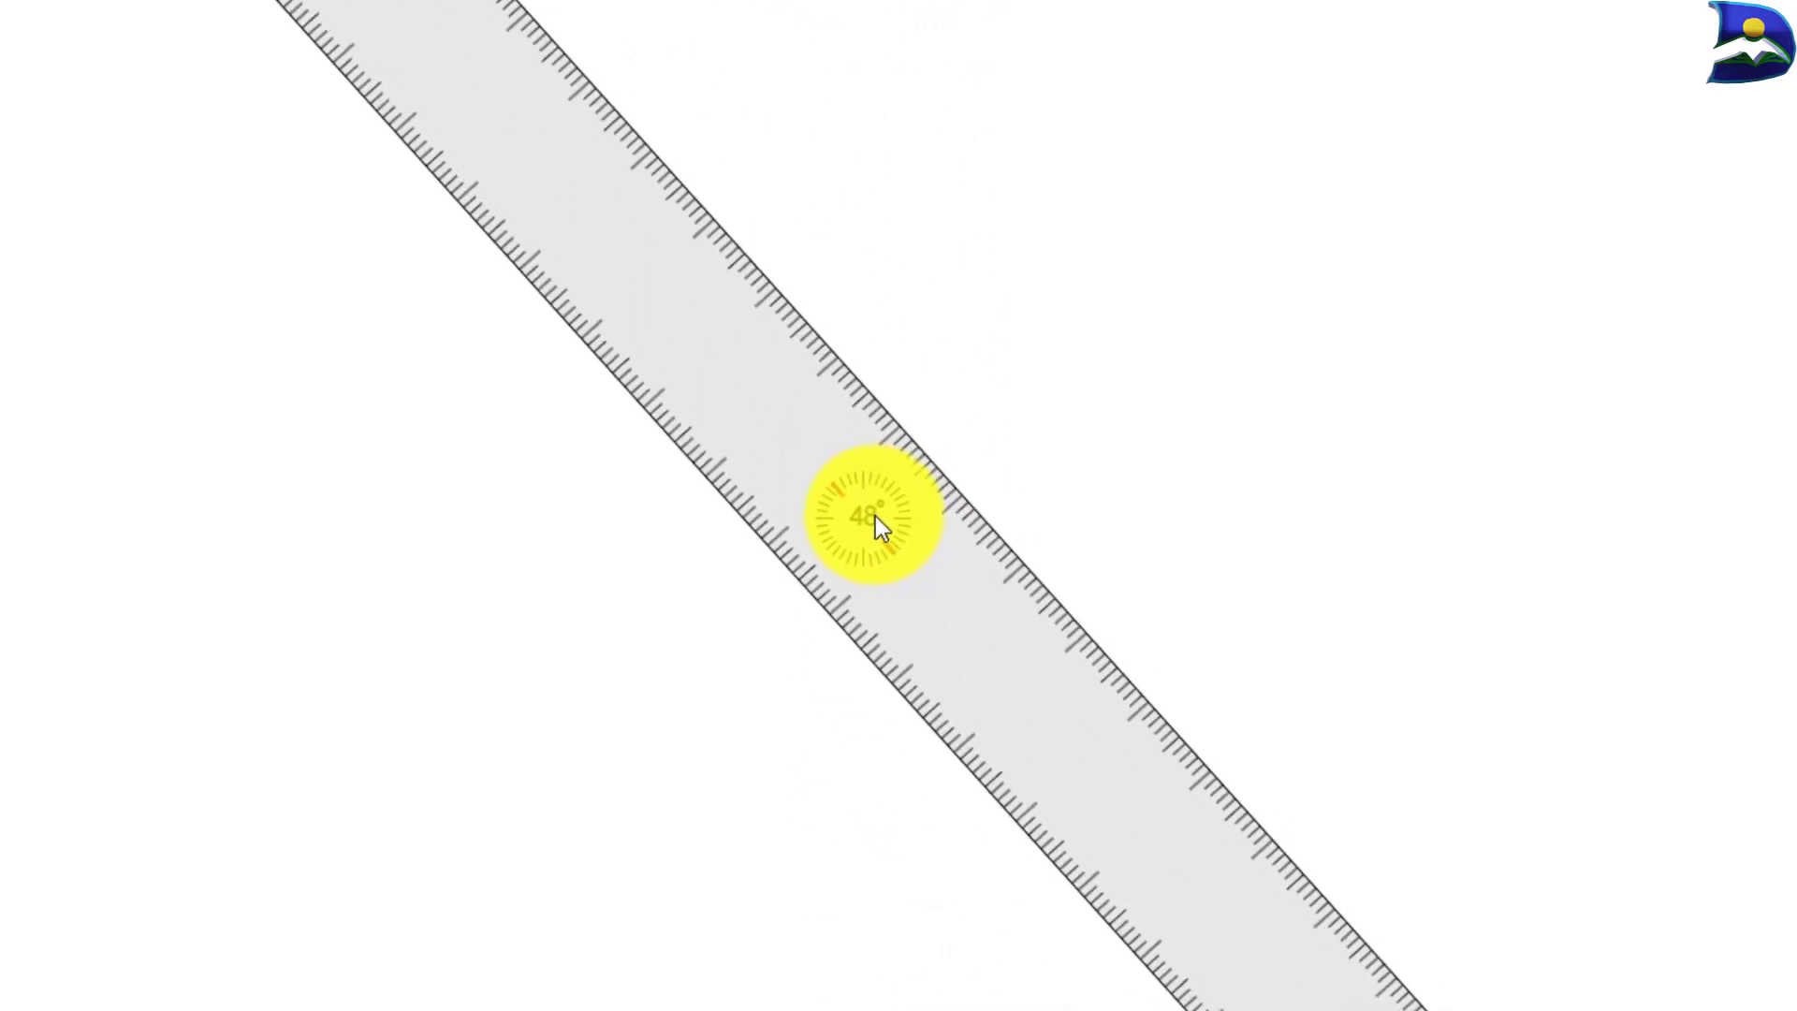
{"action": "scroll", "coordinate": [828, 554], "scroll_direction": "down", "scroll_amount": 20}
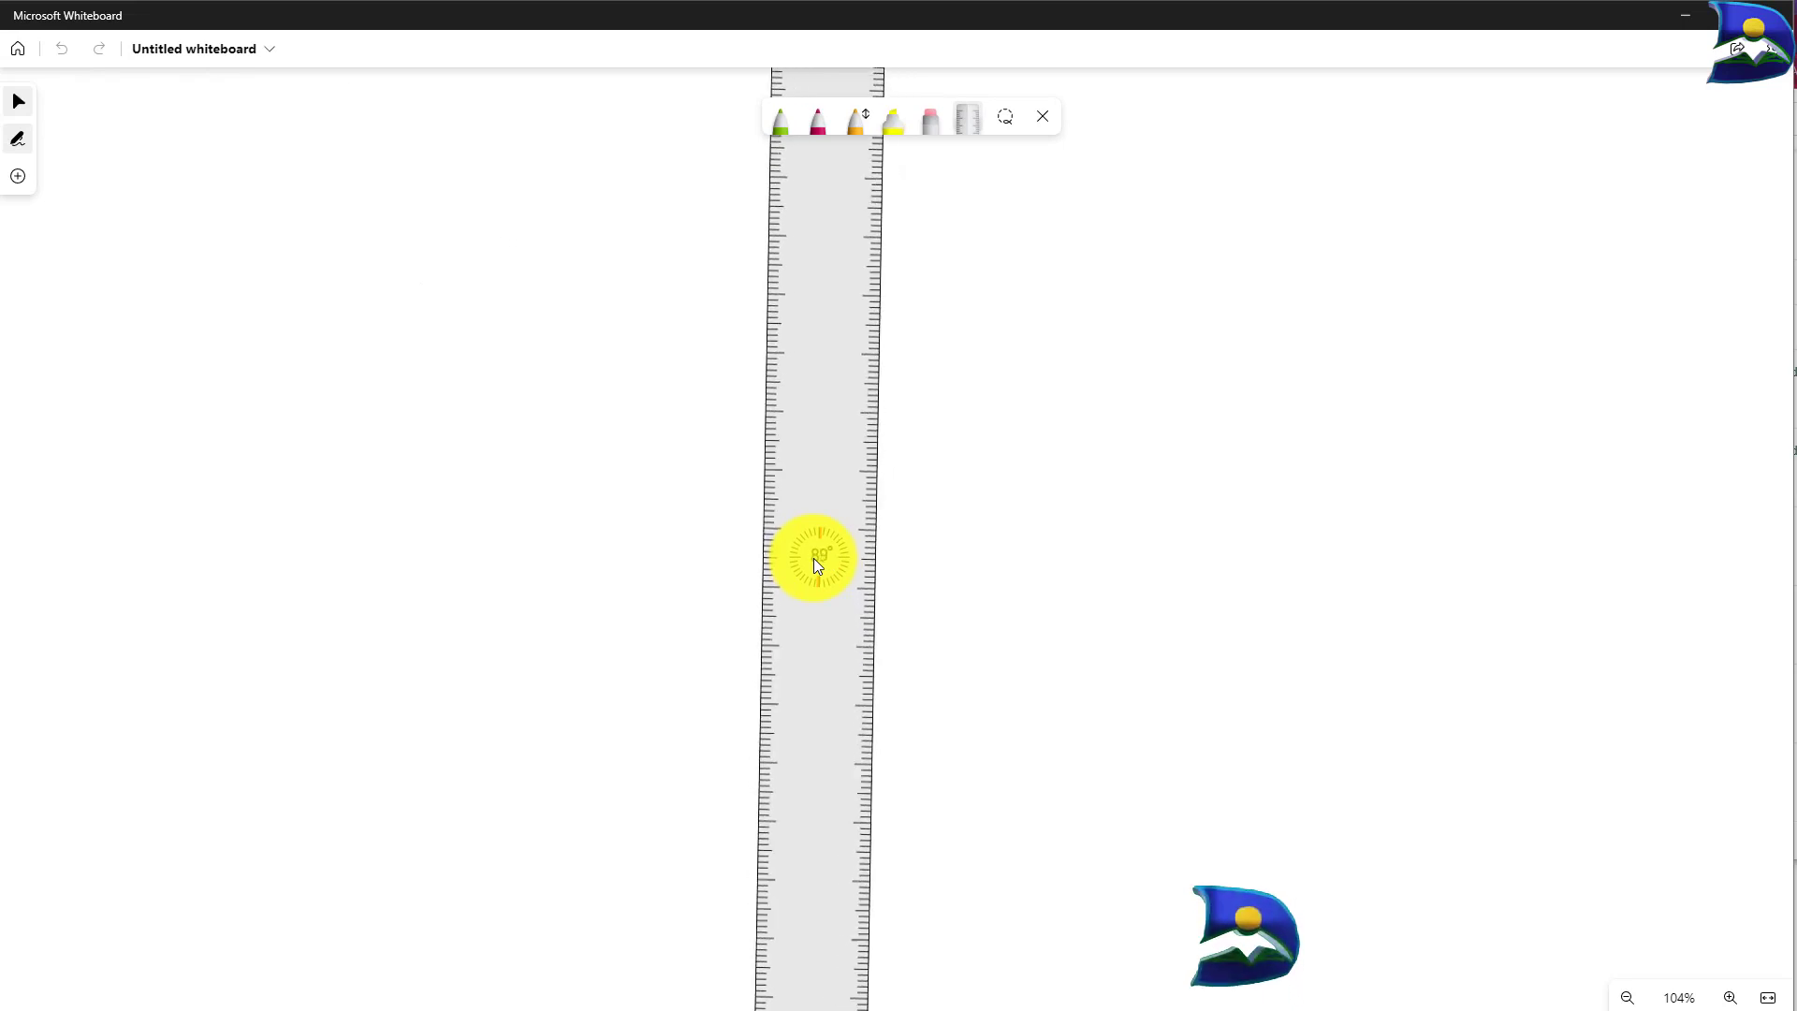
{"action": "scroll", "coordinate": [814, 557], "scroll_direction": "down", "scroll_amount": 1}
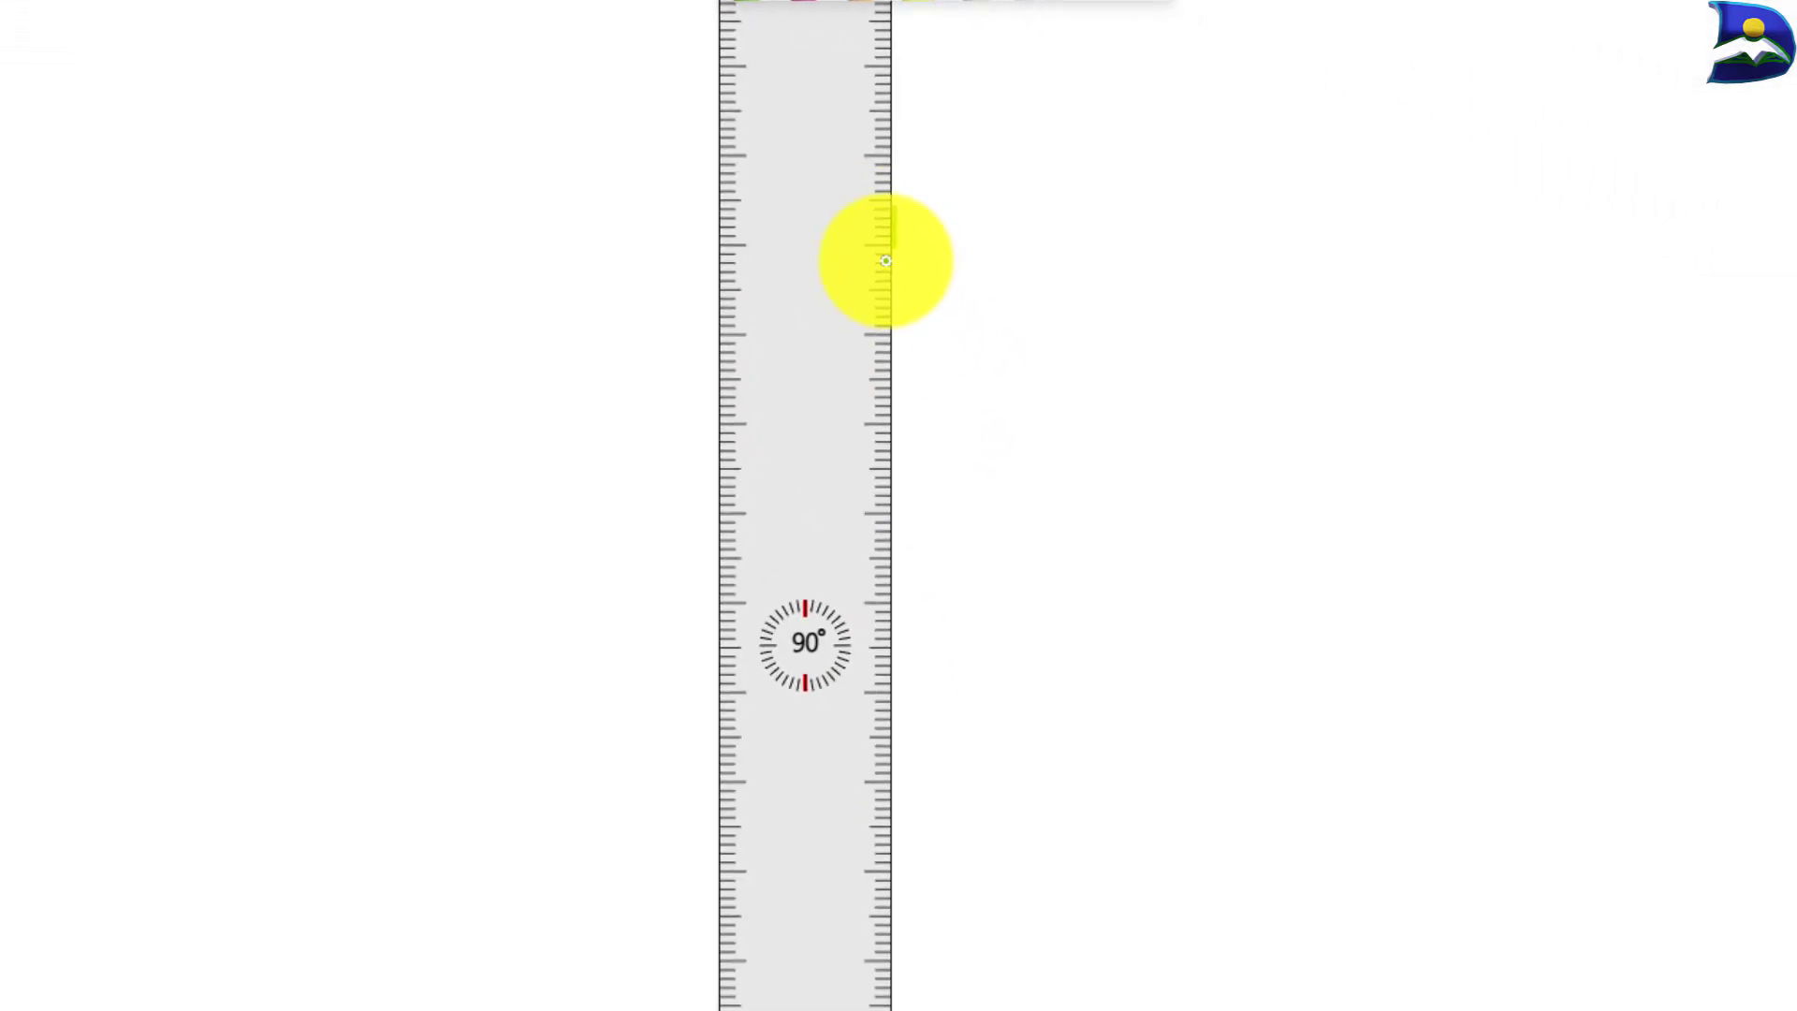
Rule green lines along both ruler edges, plus a wavy freehand green line to their right
{"action": "mouse_move", "coordinate": [885, 260]}
{"action": "left_mouse_down"}
{"action": "mouse_move", "coordinate": [868, 367]}
{"action": "mouse_move", "coordinate": [878, 795]}
{"action": "left_mouse_up"}
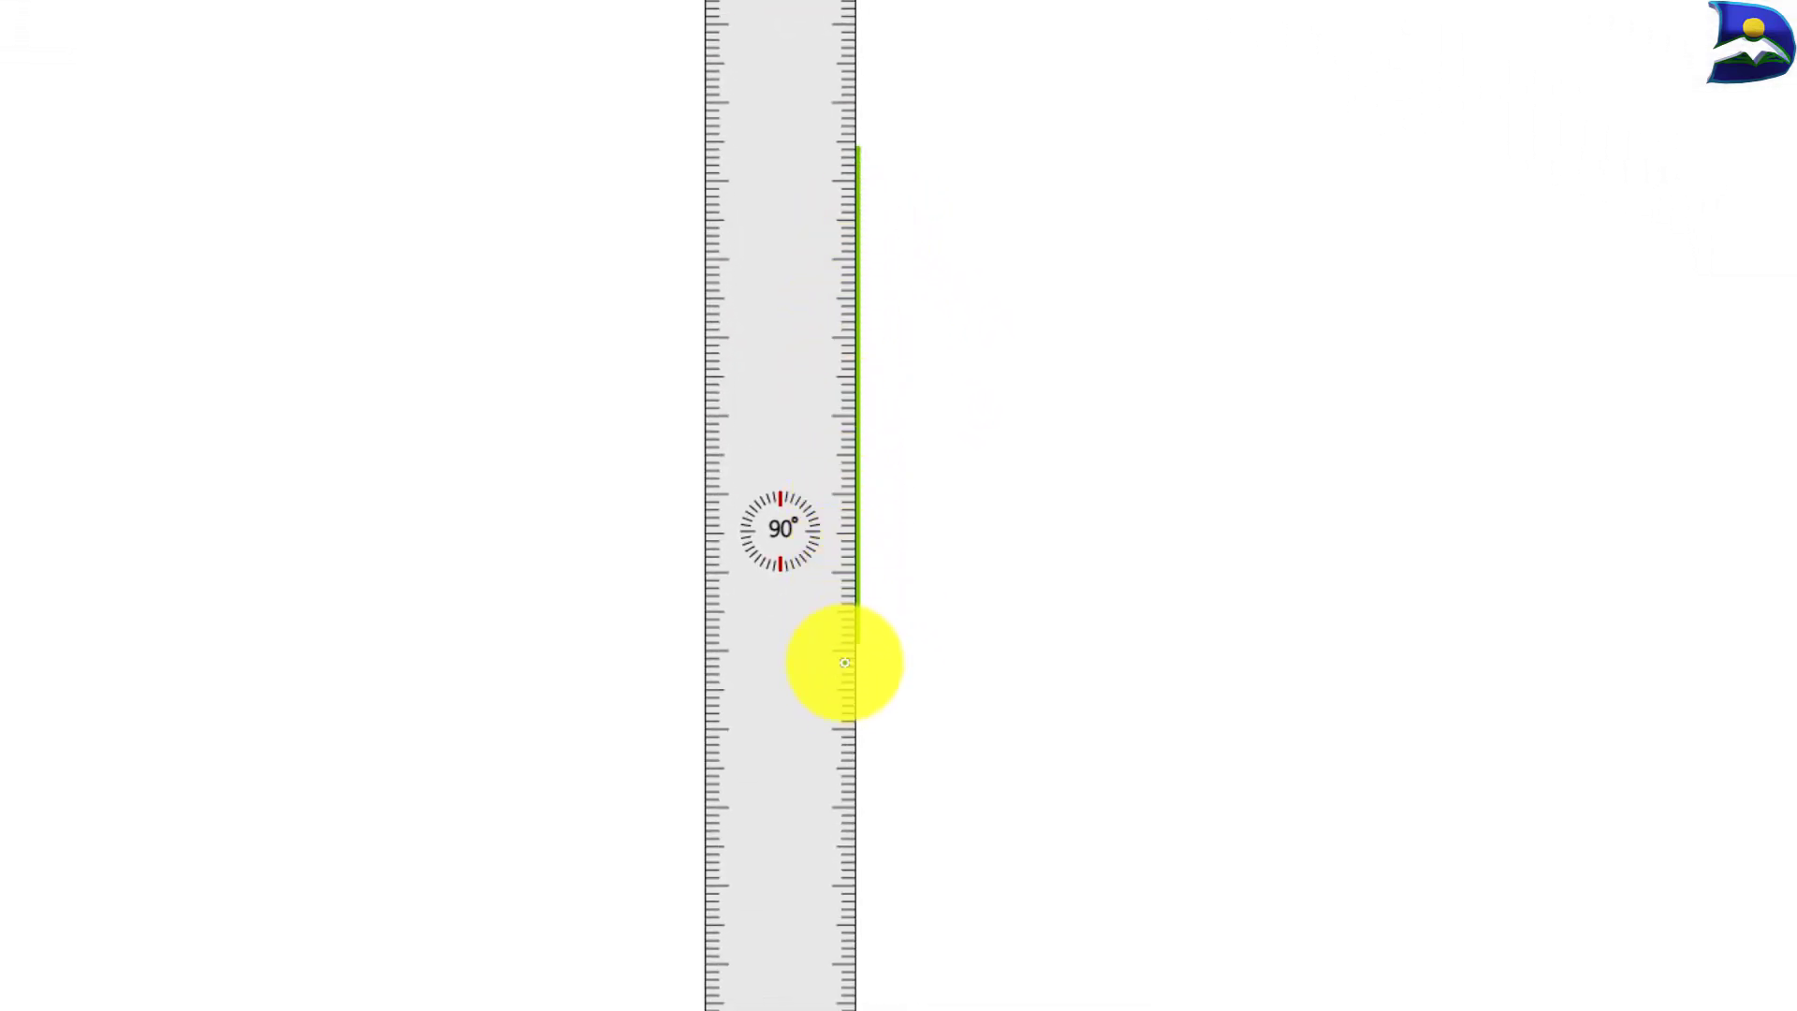
{"action": "left_click_drag", "start_coordinate": [844, 662], "coordinate": [846, 809]}
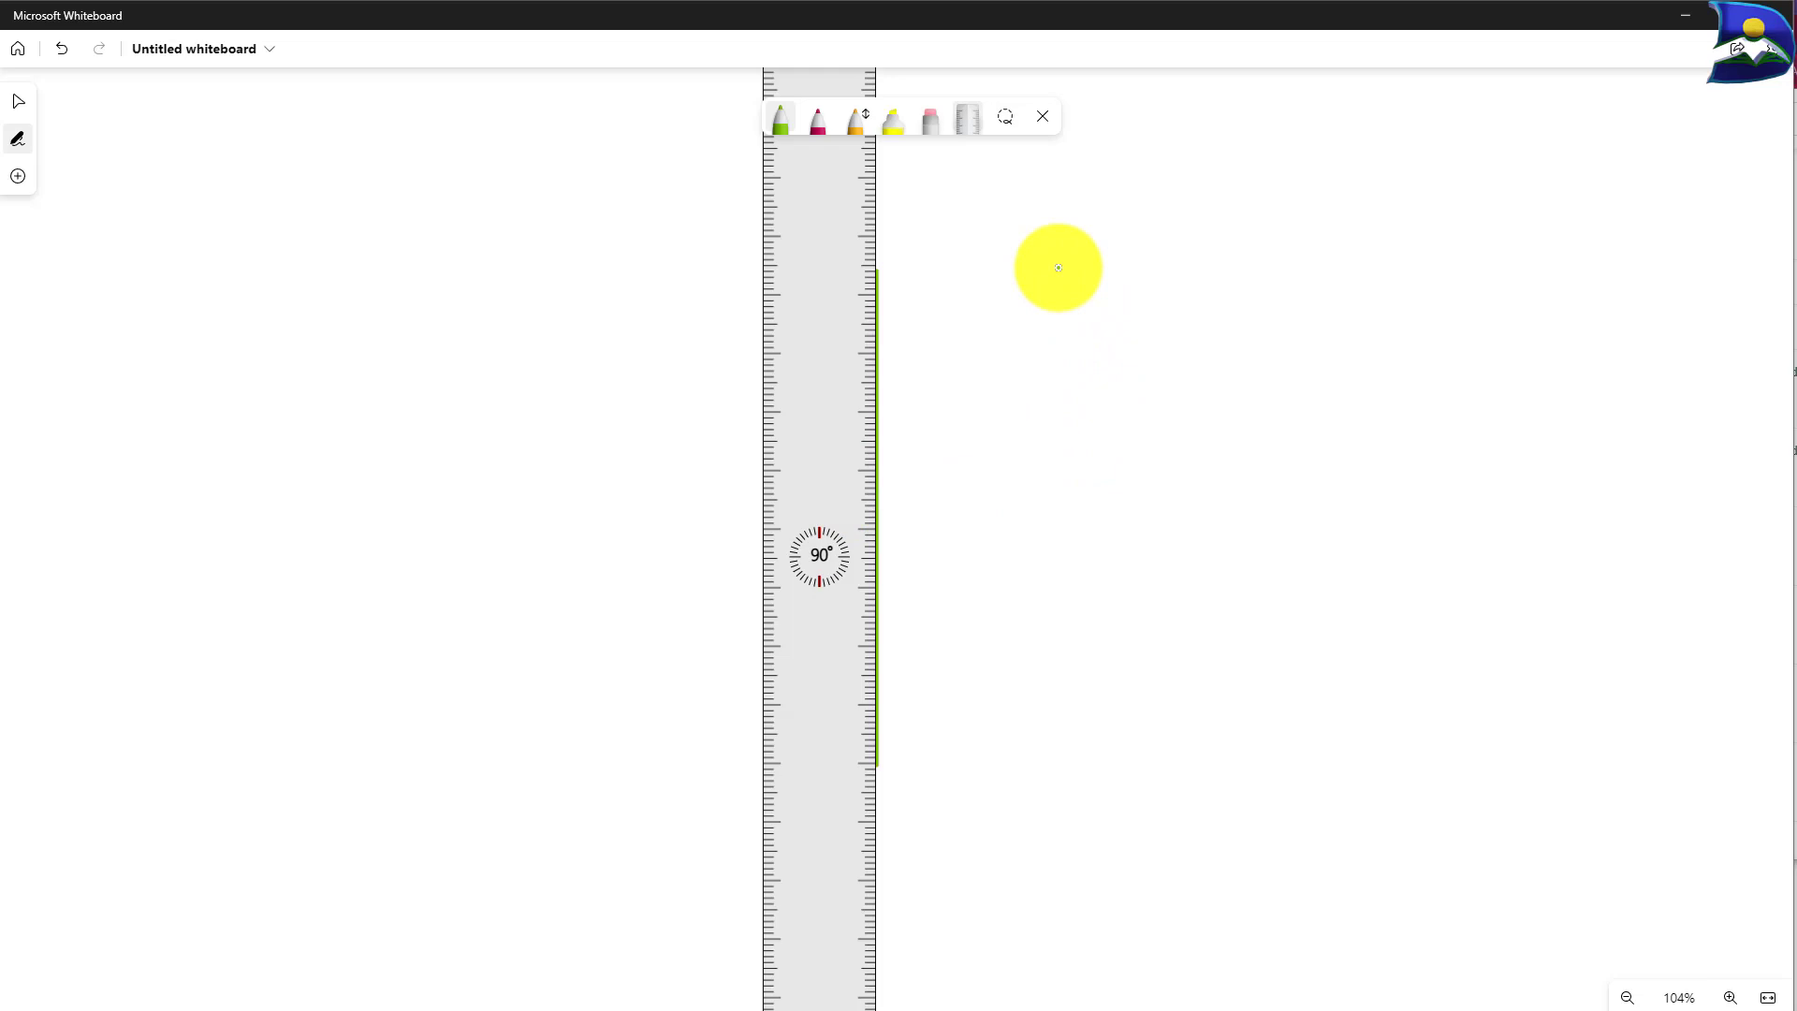
{"action": "left_click_drag", "start_coordinate": [1064, 276], "coordinate": [1087, 738]}
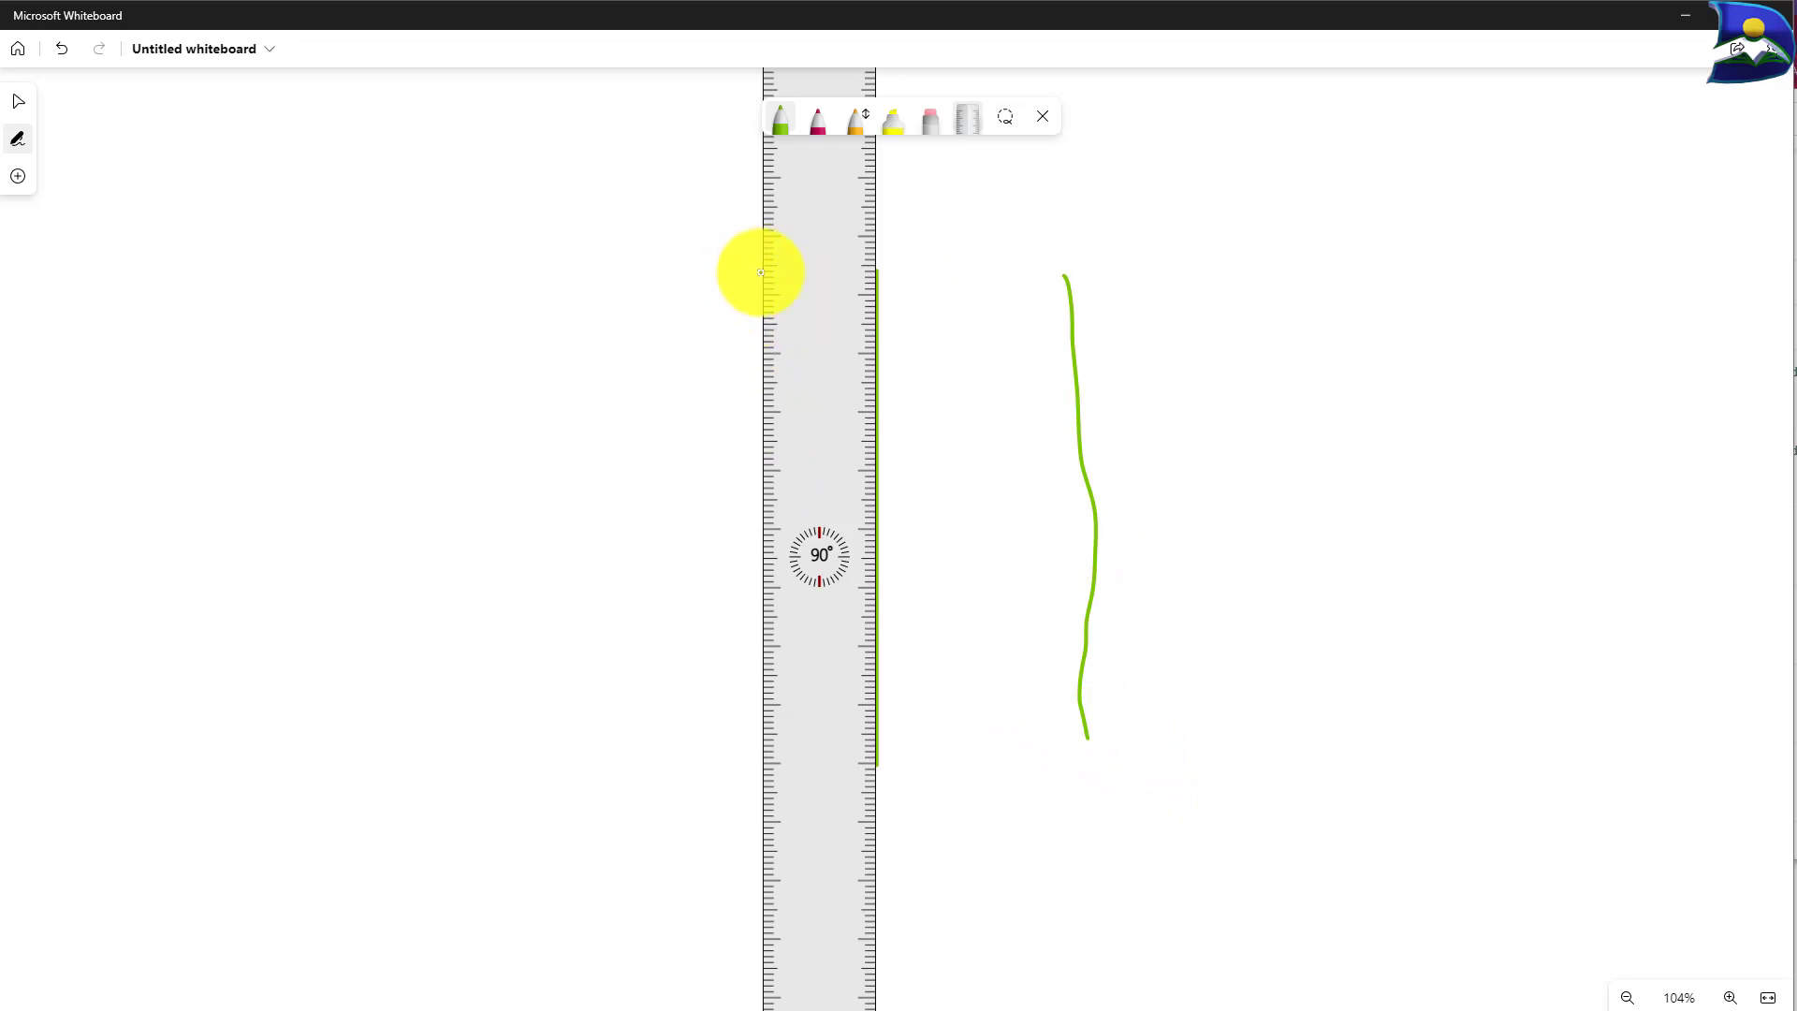
{"action": "left_click_drag", "start_coordinate": [760, 272], "coordinate": [769, 586]}
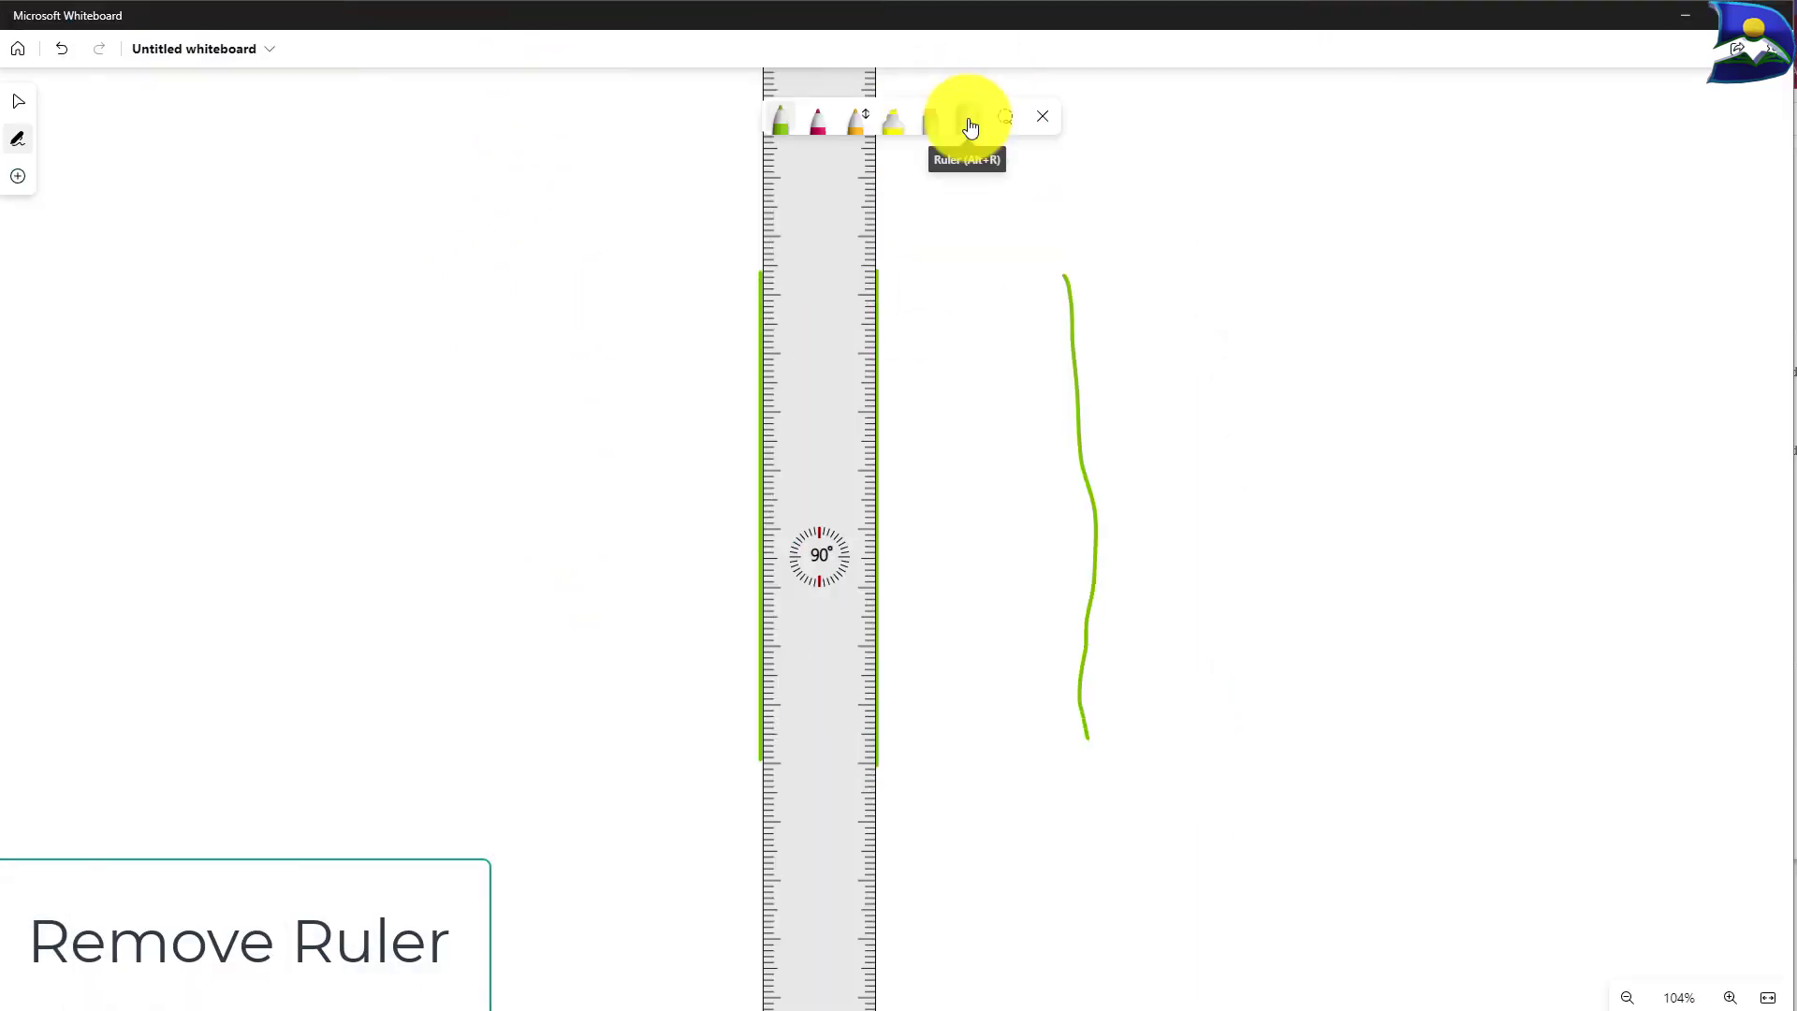
{"action": "left_click", "coordinate": [969, 127]}
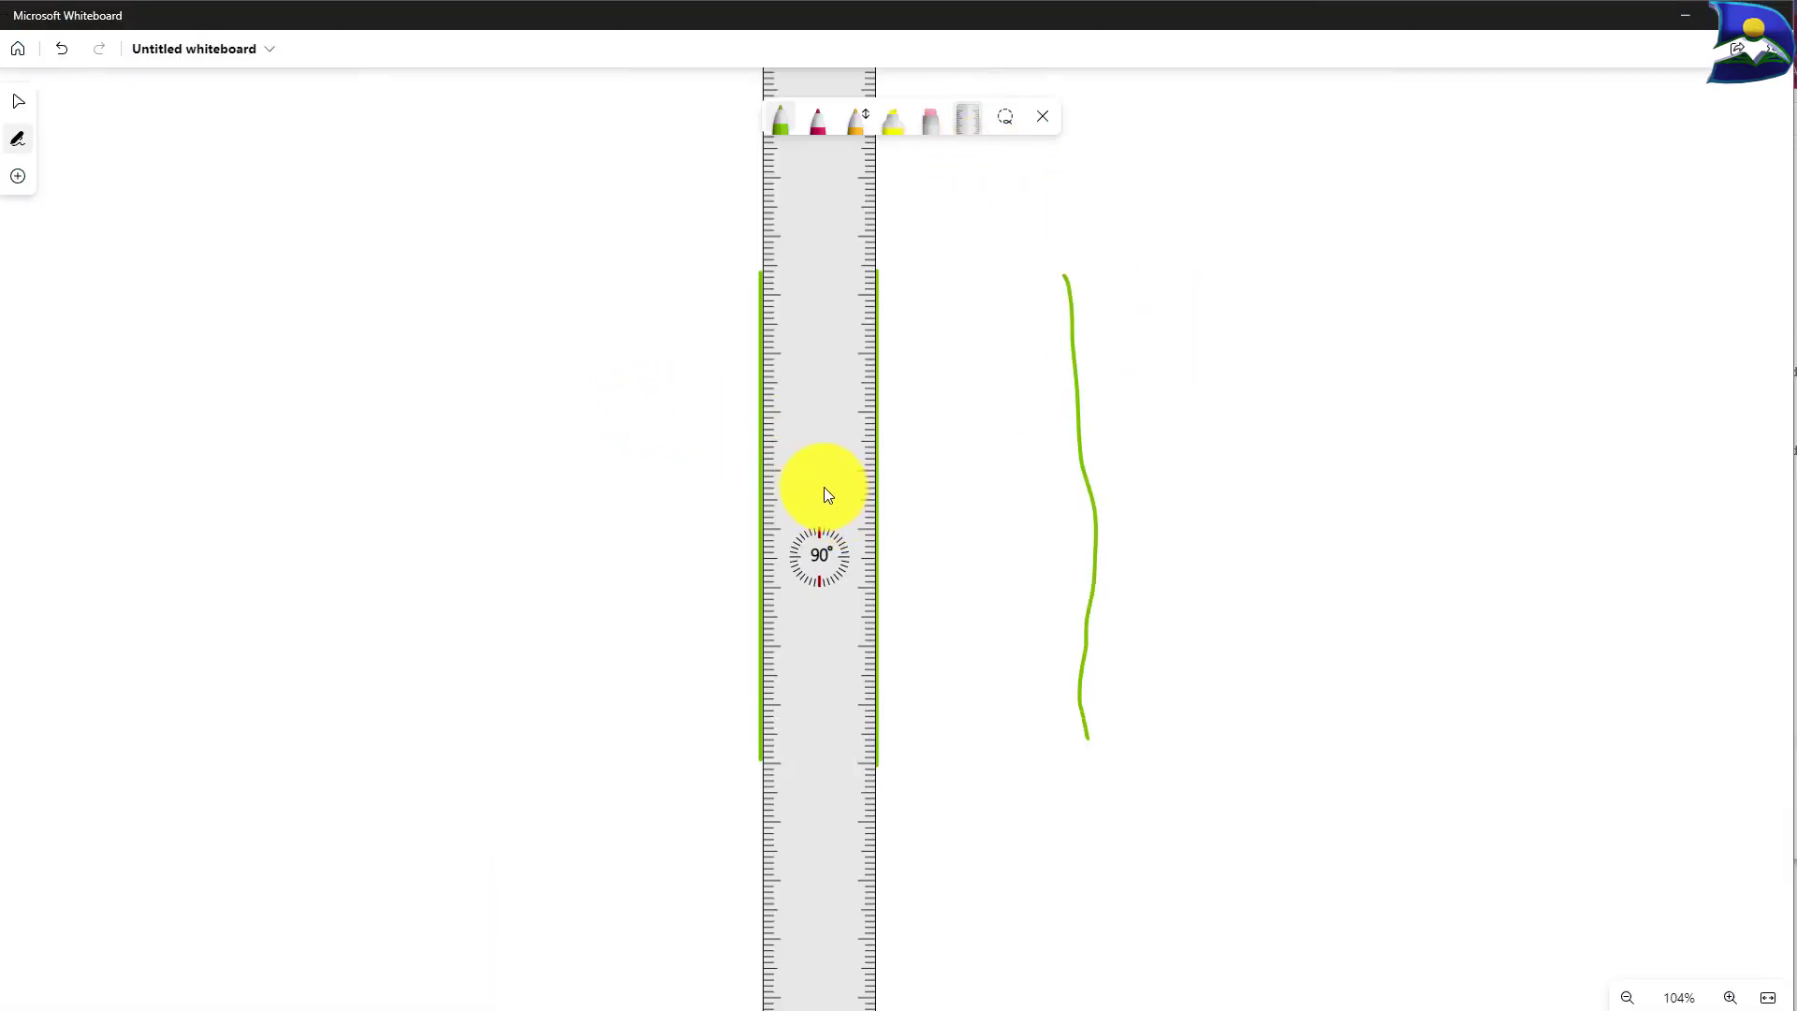
Move the ruler right and rule a fourth straight green line down its edge
{"action": "mouse_move", "coordinate": [825, 487]}
{"action": "left_mouse_down"}
{"action": "mouse_move", "coordinate": [1283, 513]}
{"action": "mouse_move", "coordinate": [1251, 441]}
{"action": "left_mouse_up"}
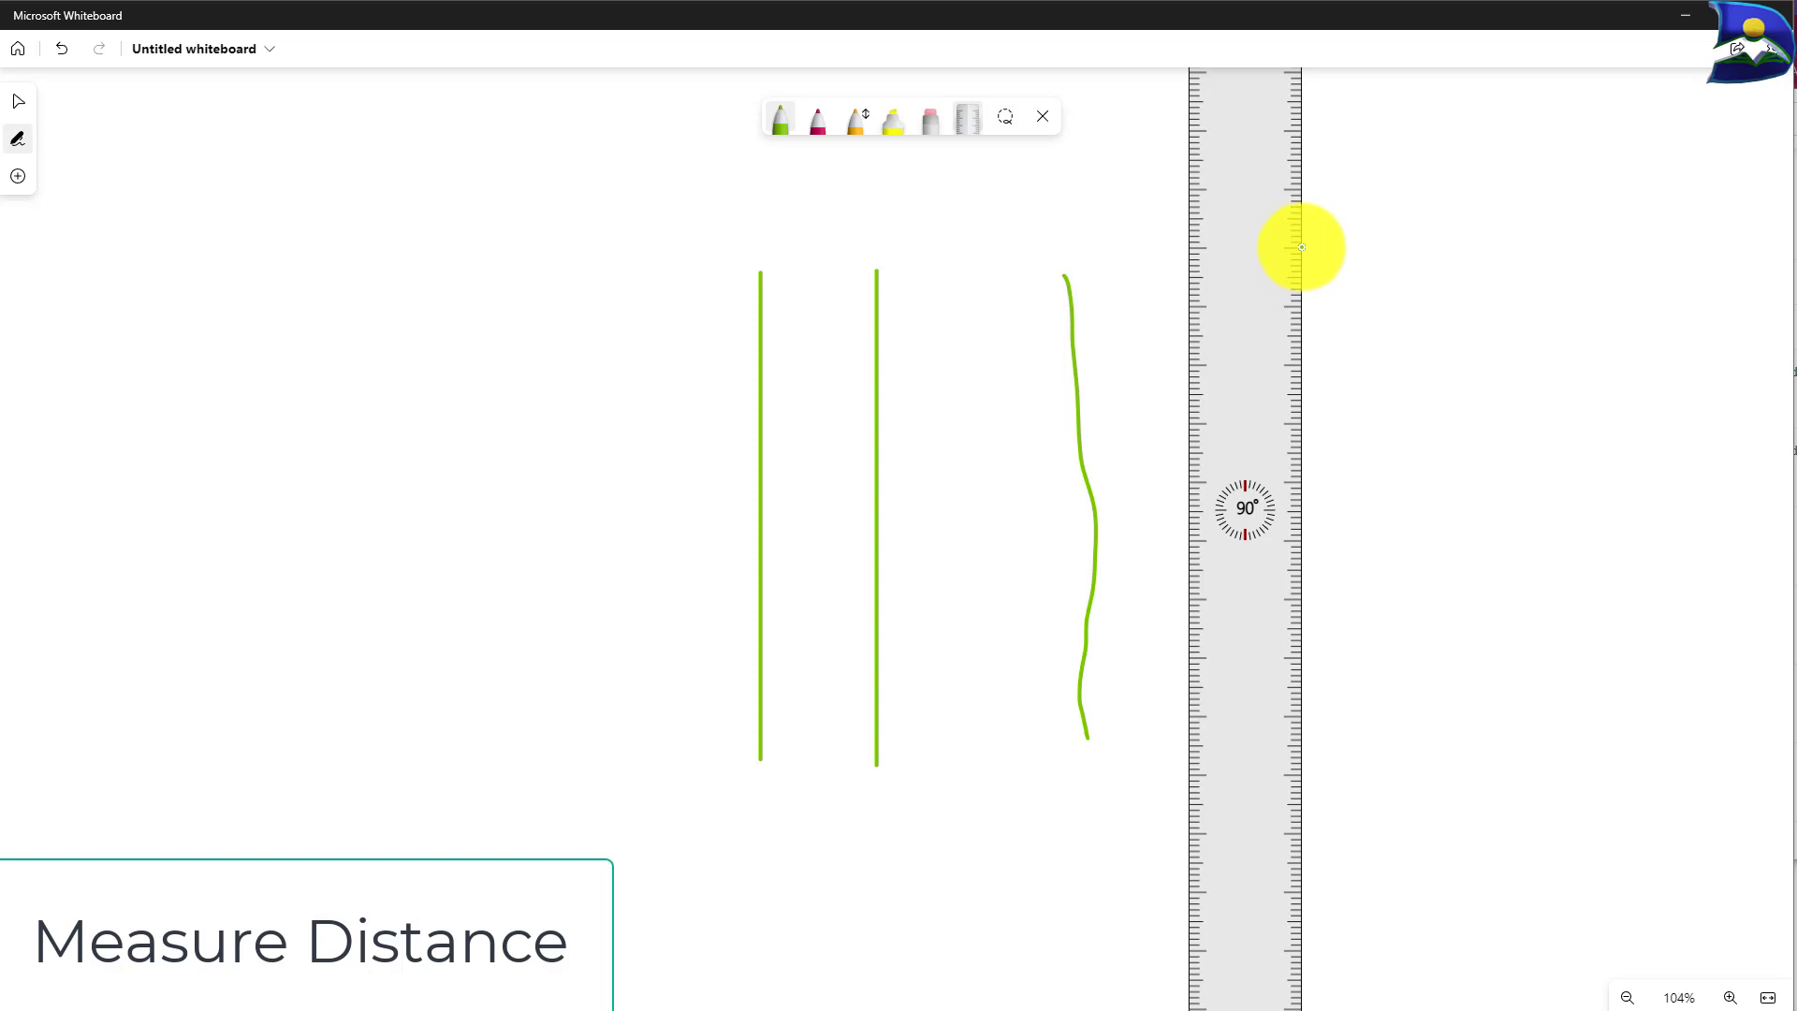
{"action": "left_click_drag", "start_coordinate": [1301, 247], "coordinate": [1301, 303]}
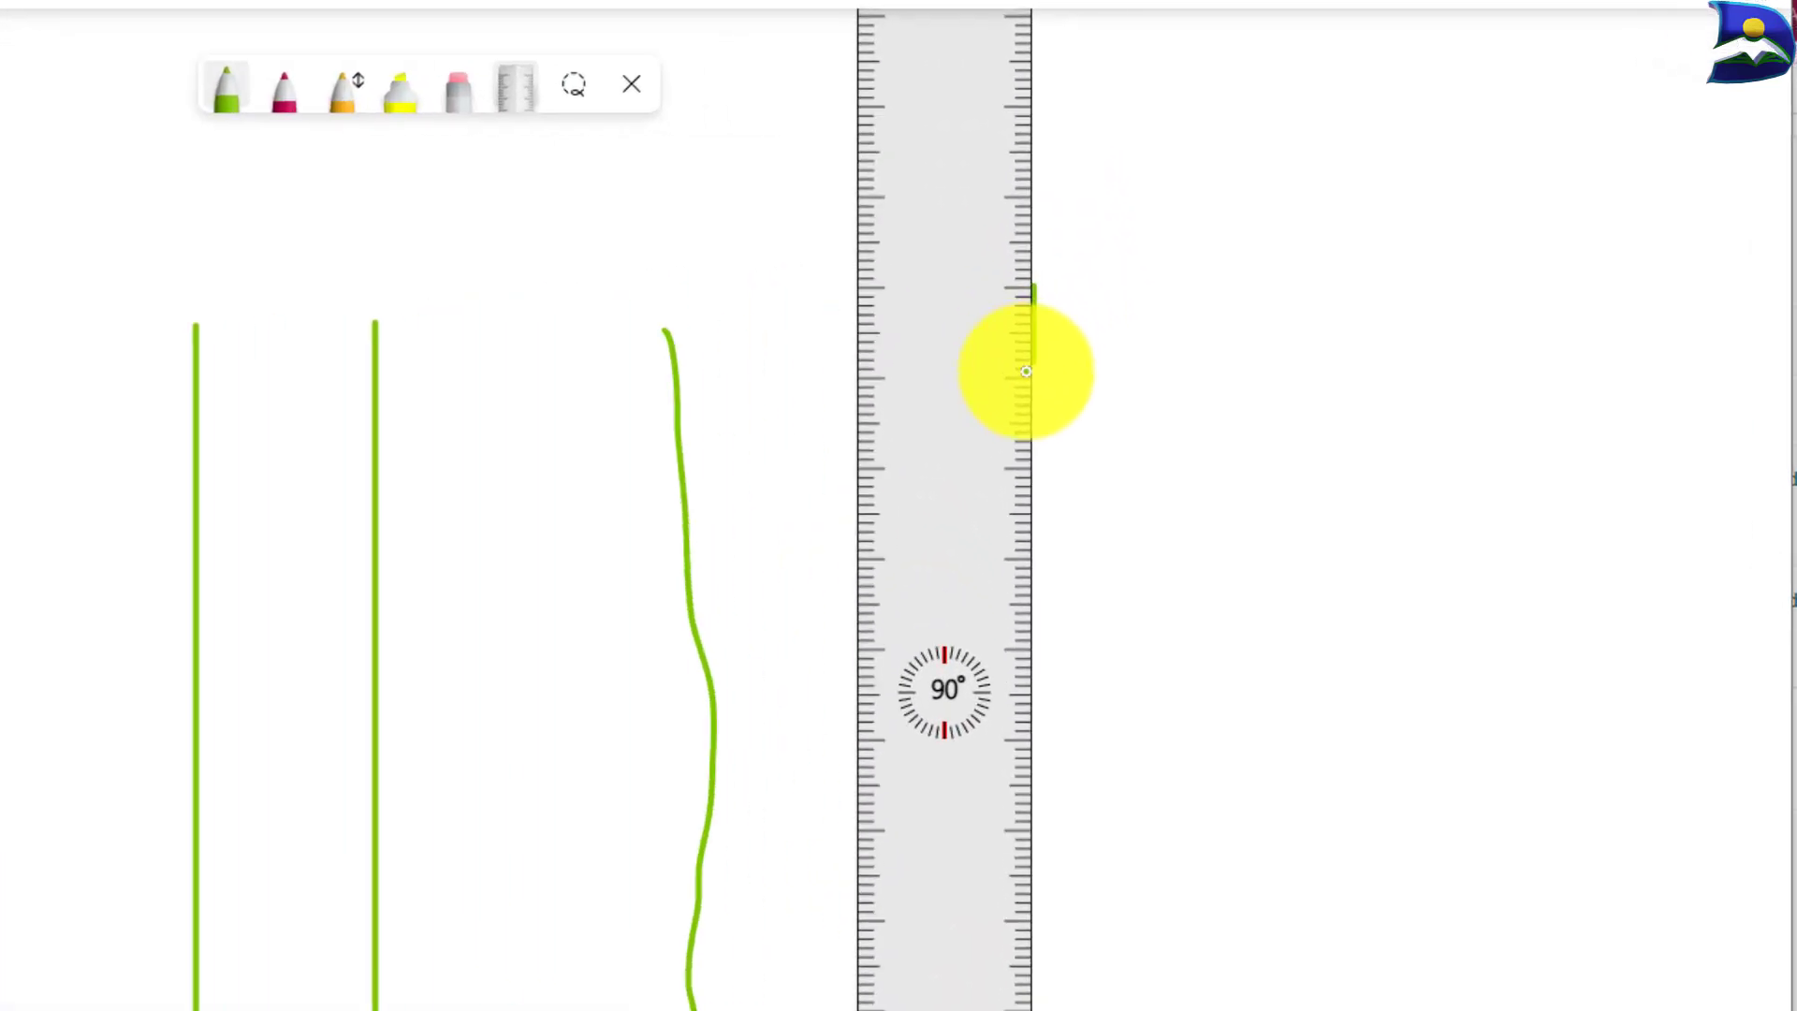
{"action": "mouse_move", "coordinate": [1026, 371]}
{"action": "left_mouse_down"}
{"action": "mouse_move", "coordinate": [1034, 545]}
{"action": "mouse_move", "coordinate": [986, 602]}
{"action": "mouse_move", "coordinate": [988, 872]}
{"action": "left_mouse_up"}
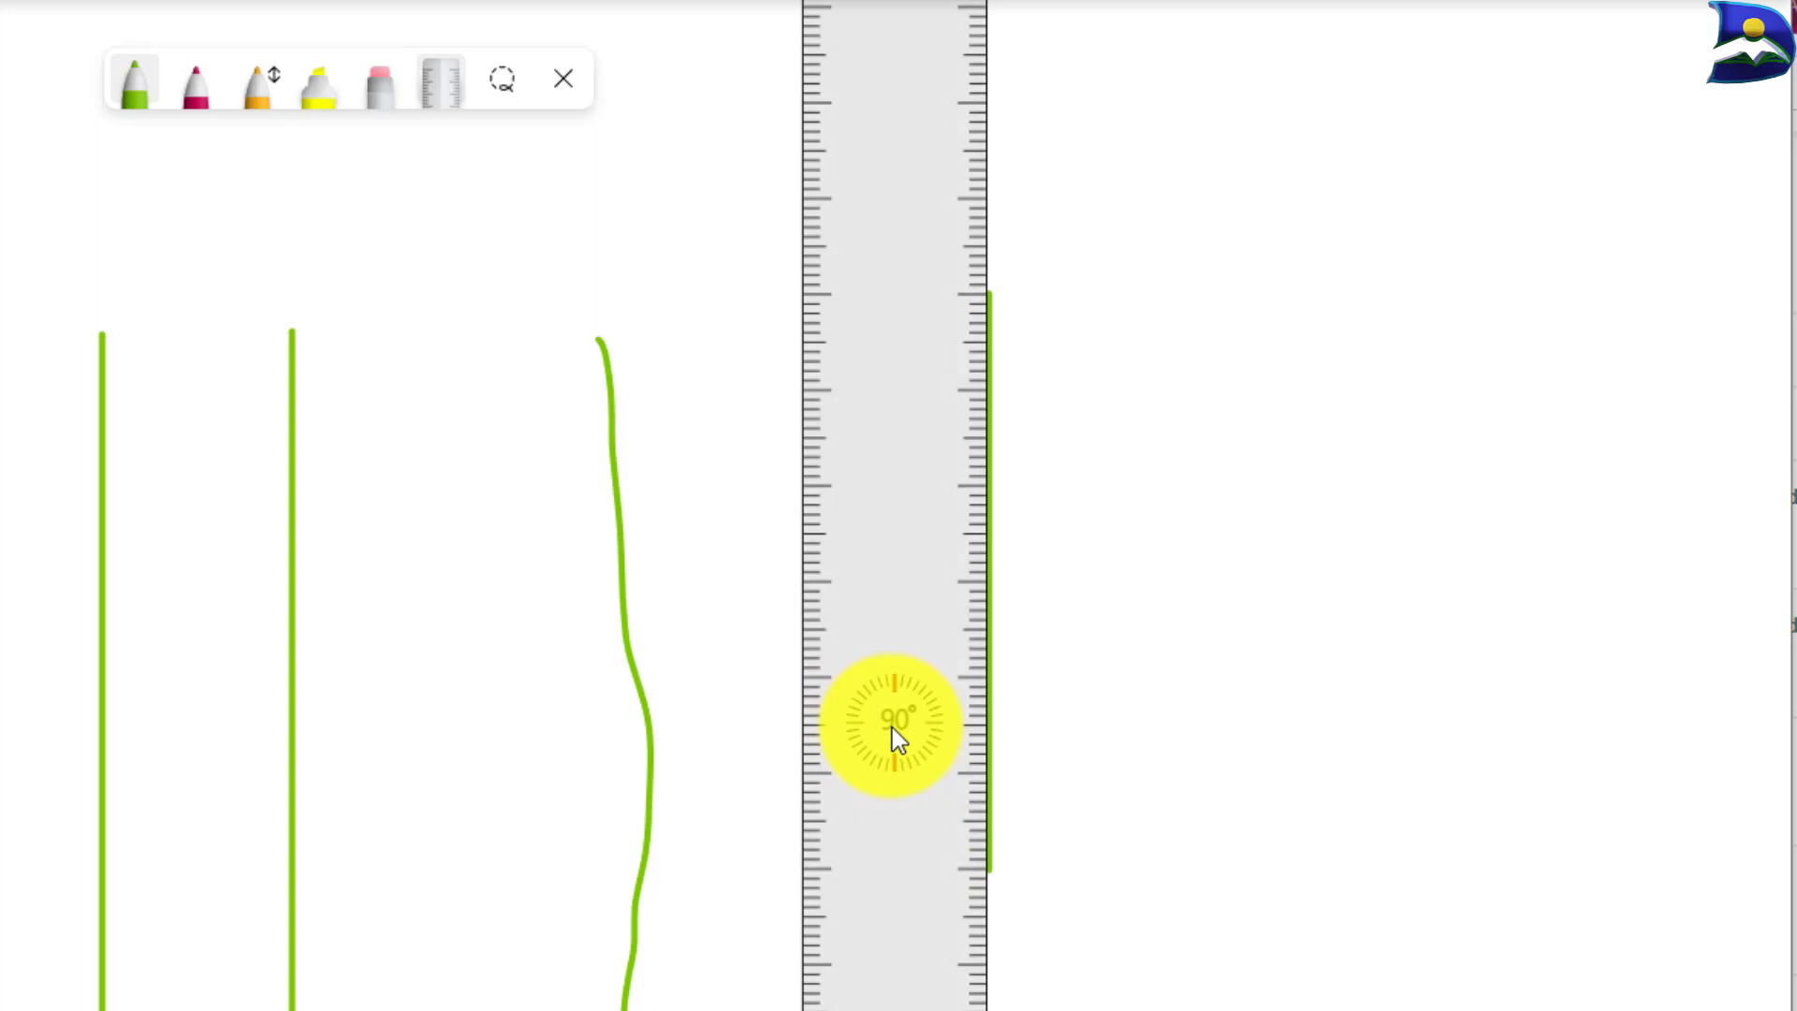
Rotate the ruler level to 0° and move it lower on the board
{"action": "scroll", "coordinate": [891, 727], "scroll_direction": "down", "scroll_amount": 16}
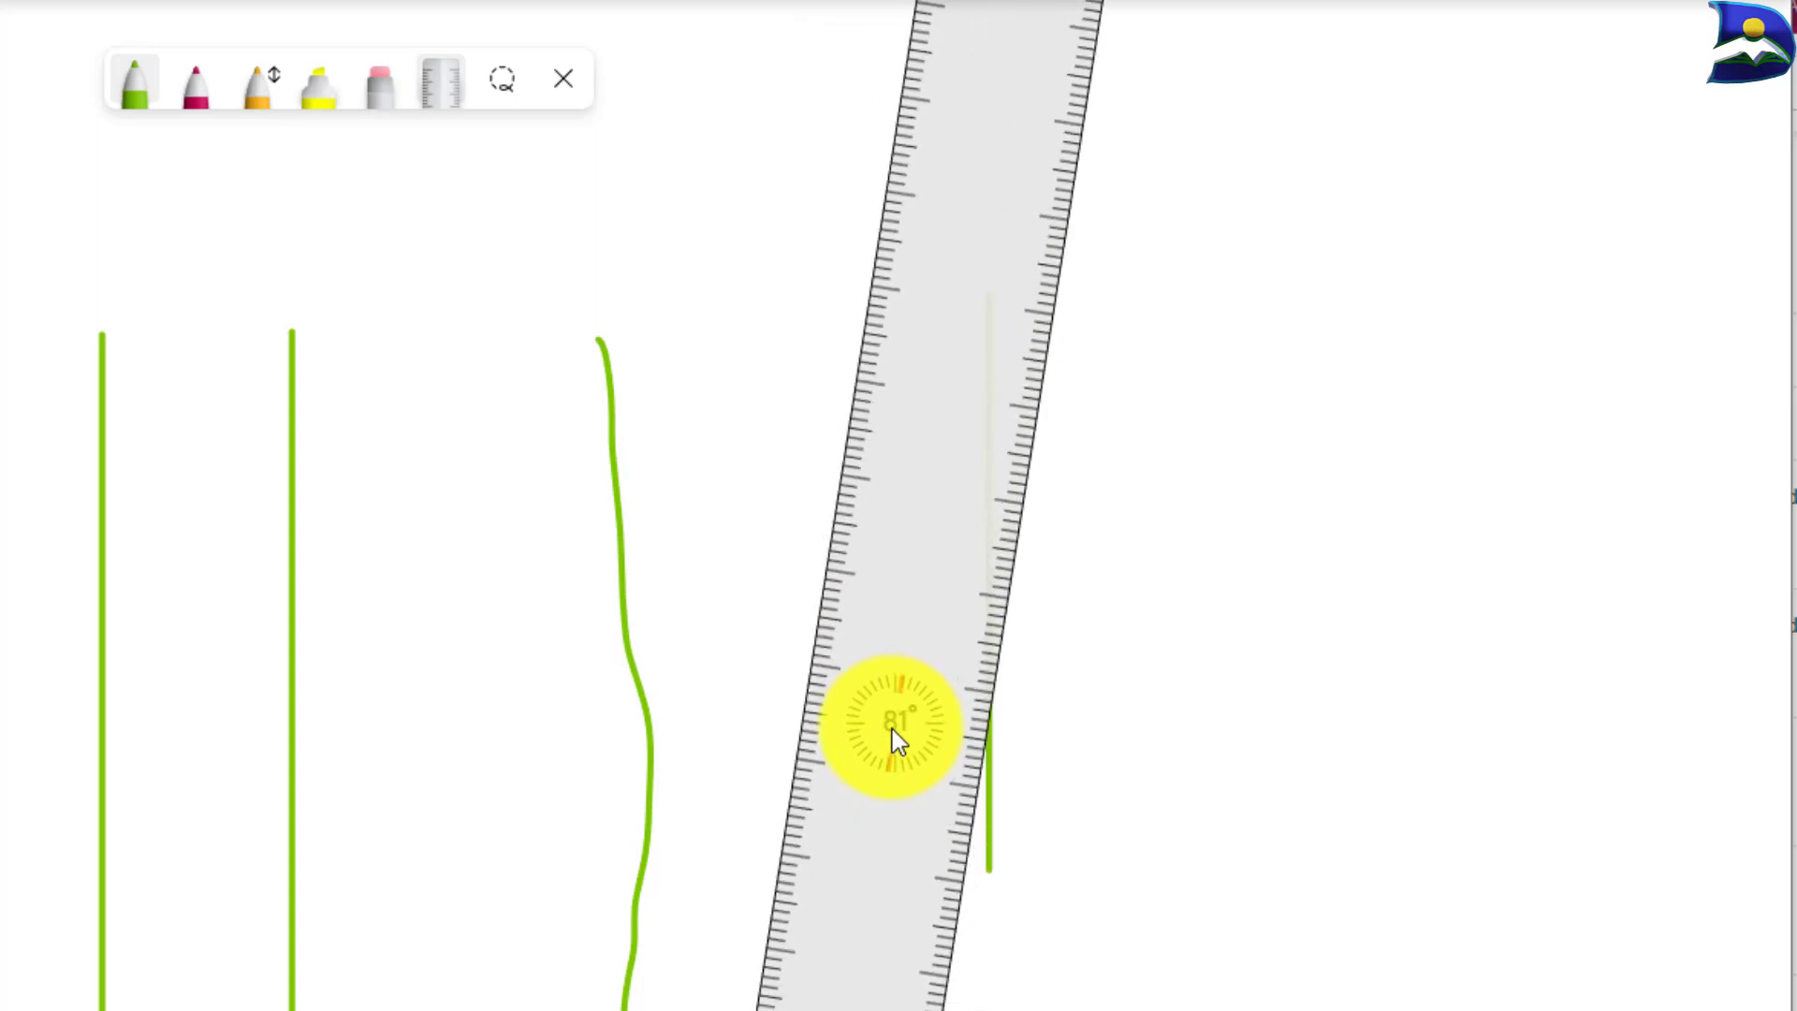
{"action": "scroll", "coordinate": [891, 728], "scroll_direction": "down", "scroll_amount": 20}
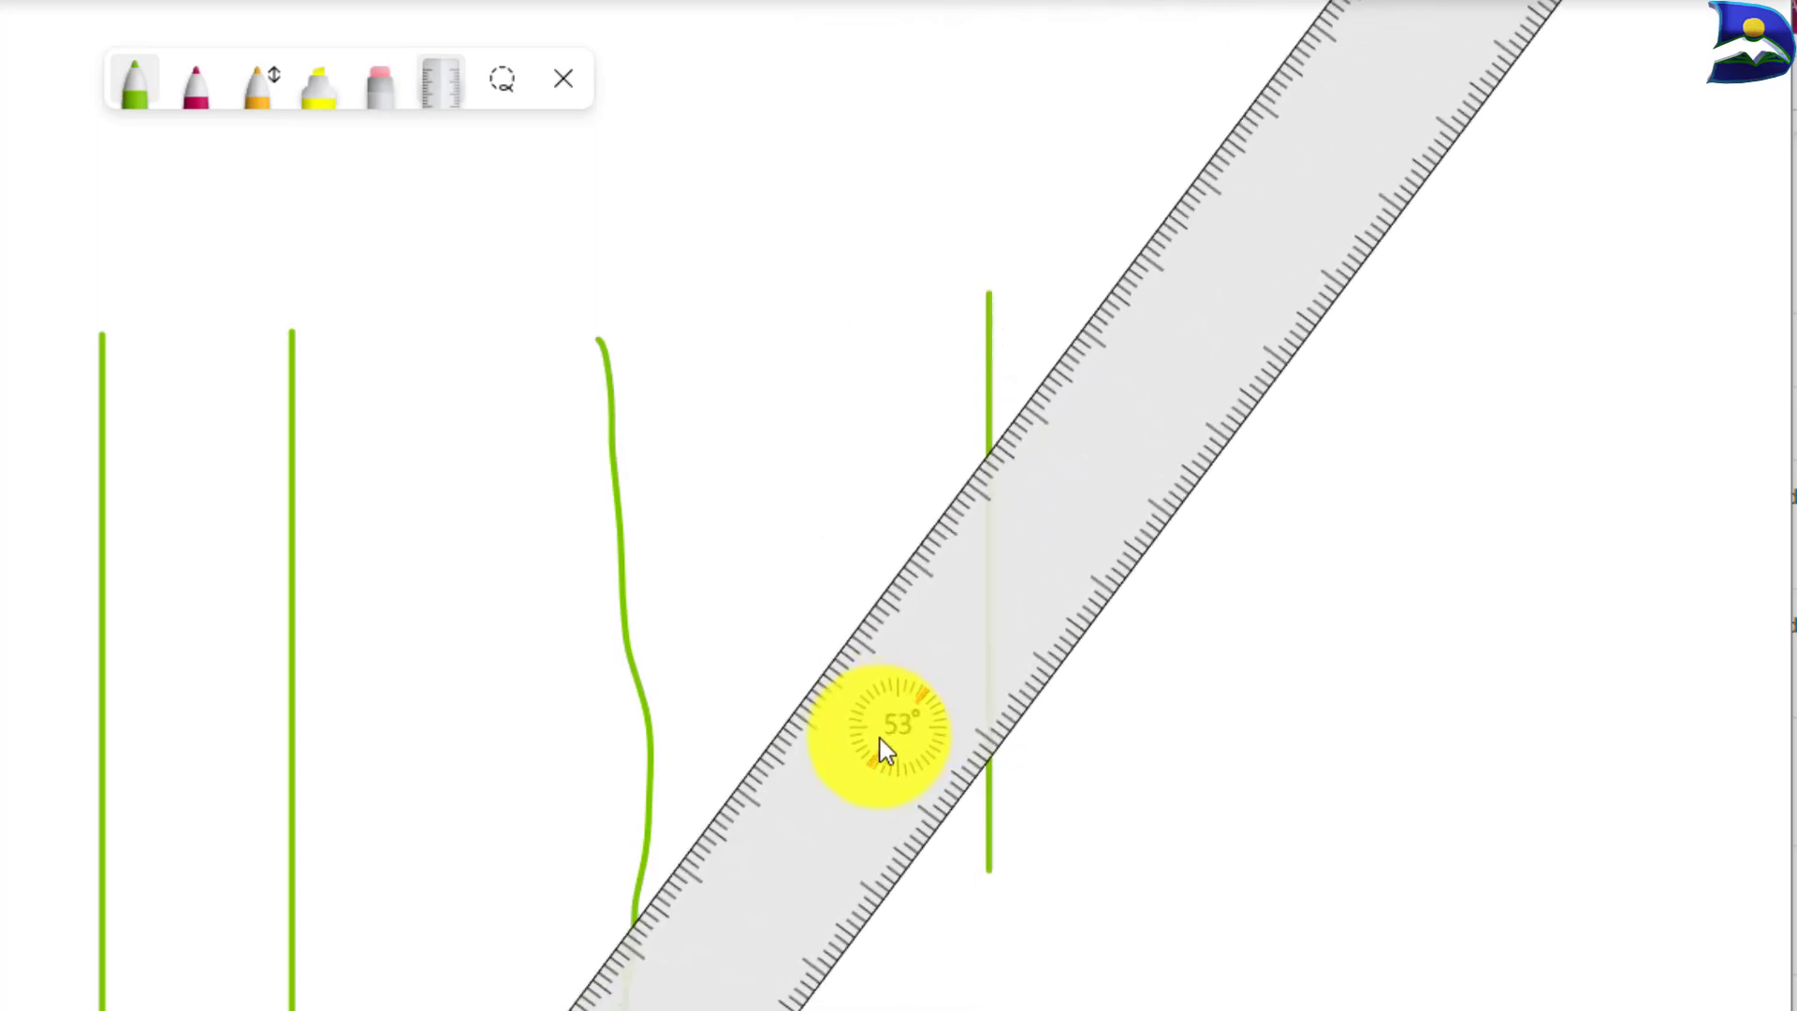
{"action": "scroll", "coordinate": [879, 749], "scroll_direction": "down", "scroll_amount": 20}
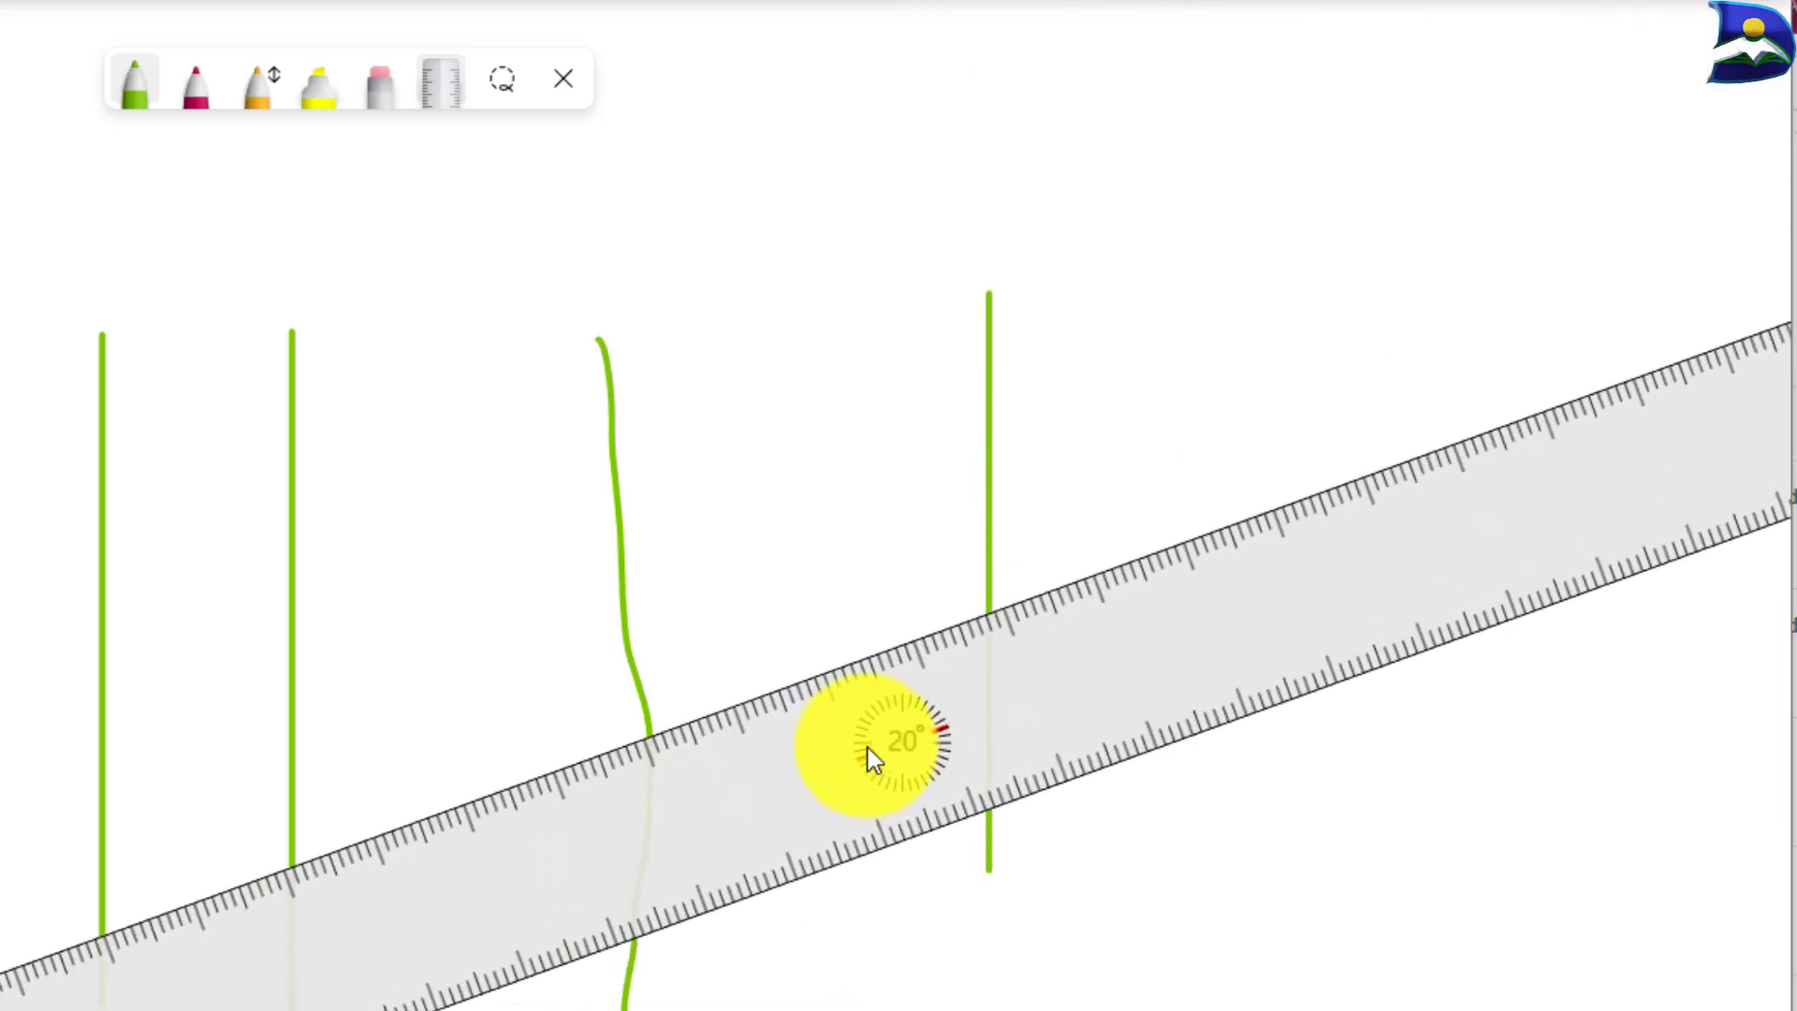
{"action": "scroll", "coordinate": [868, 747], "scroll_direction": "down", "scroll_amount": 10}
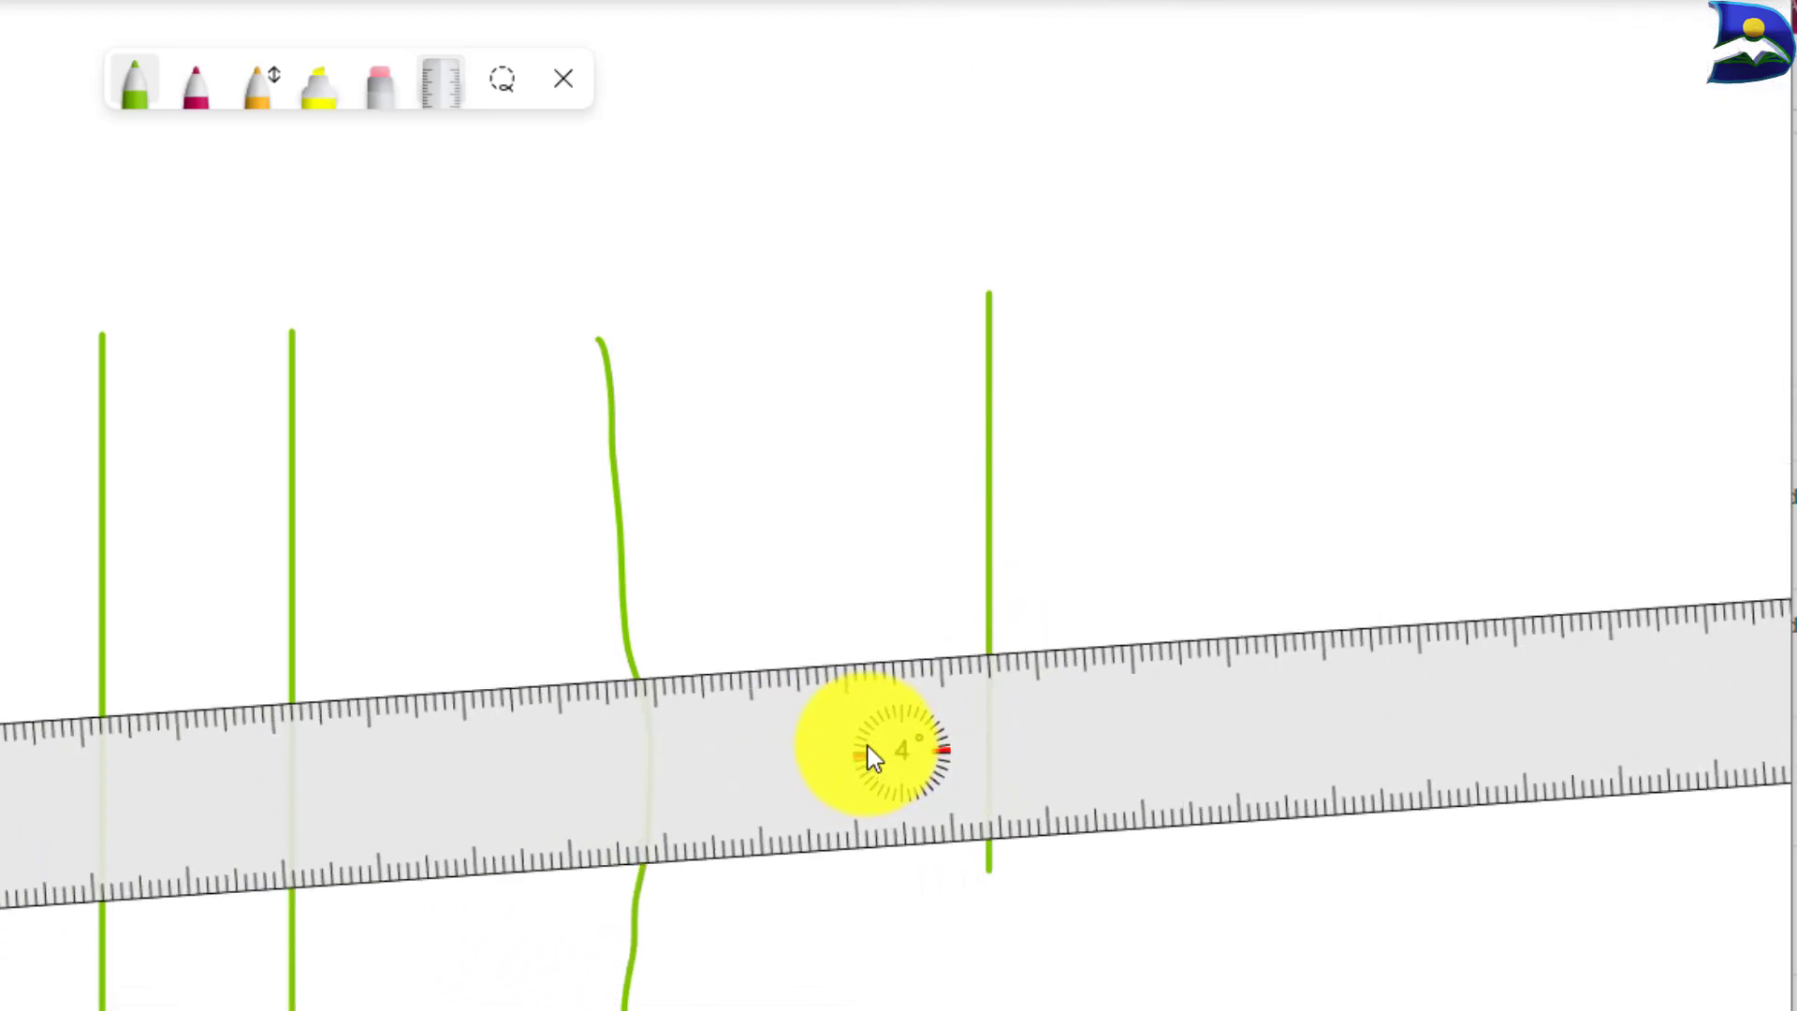
{"action": "scroll", "coordinate": [866, 754], "scroll_direction": "down", "scroll_amount": 2}
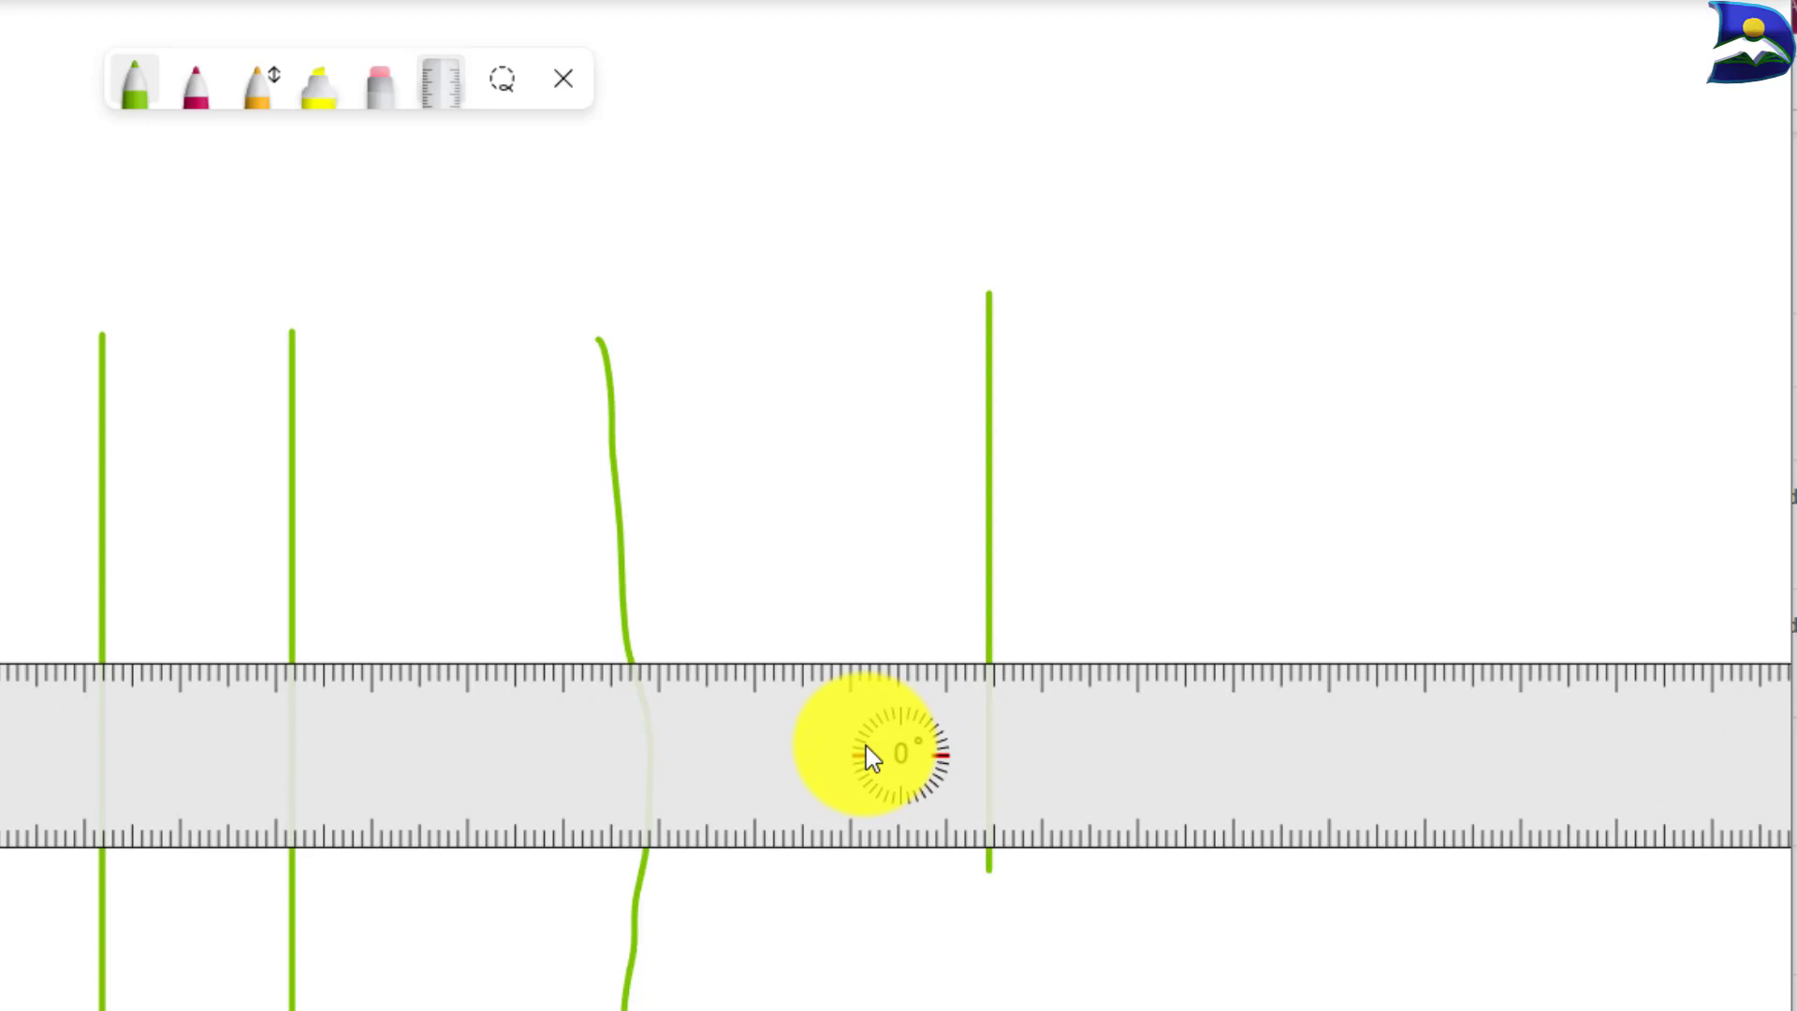
{"action": "left_click_drag", "start_coordinate": [749, 700], "coordinate": [998, 921]}
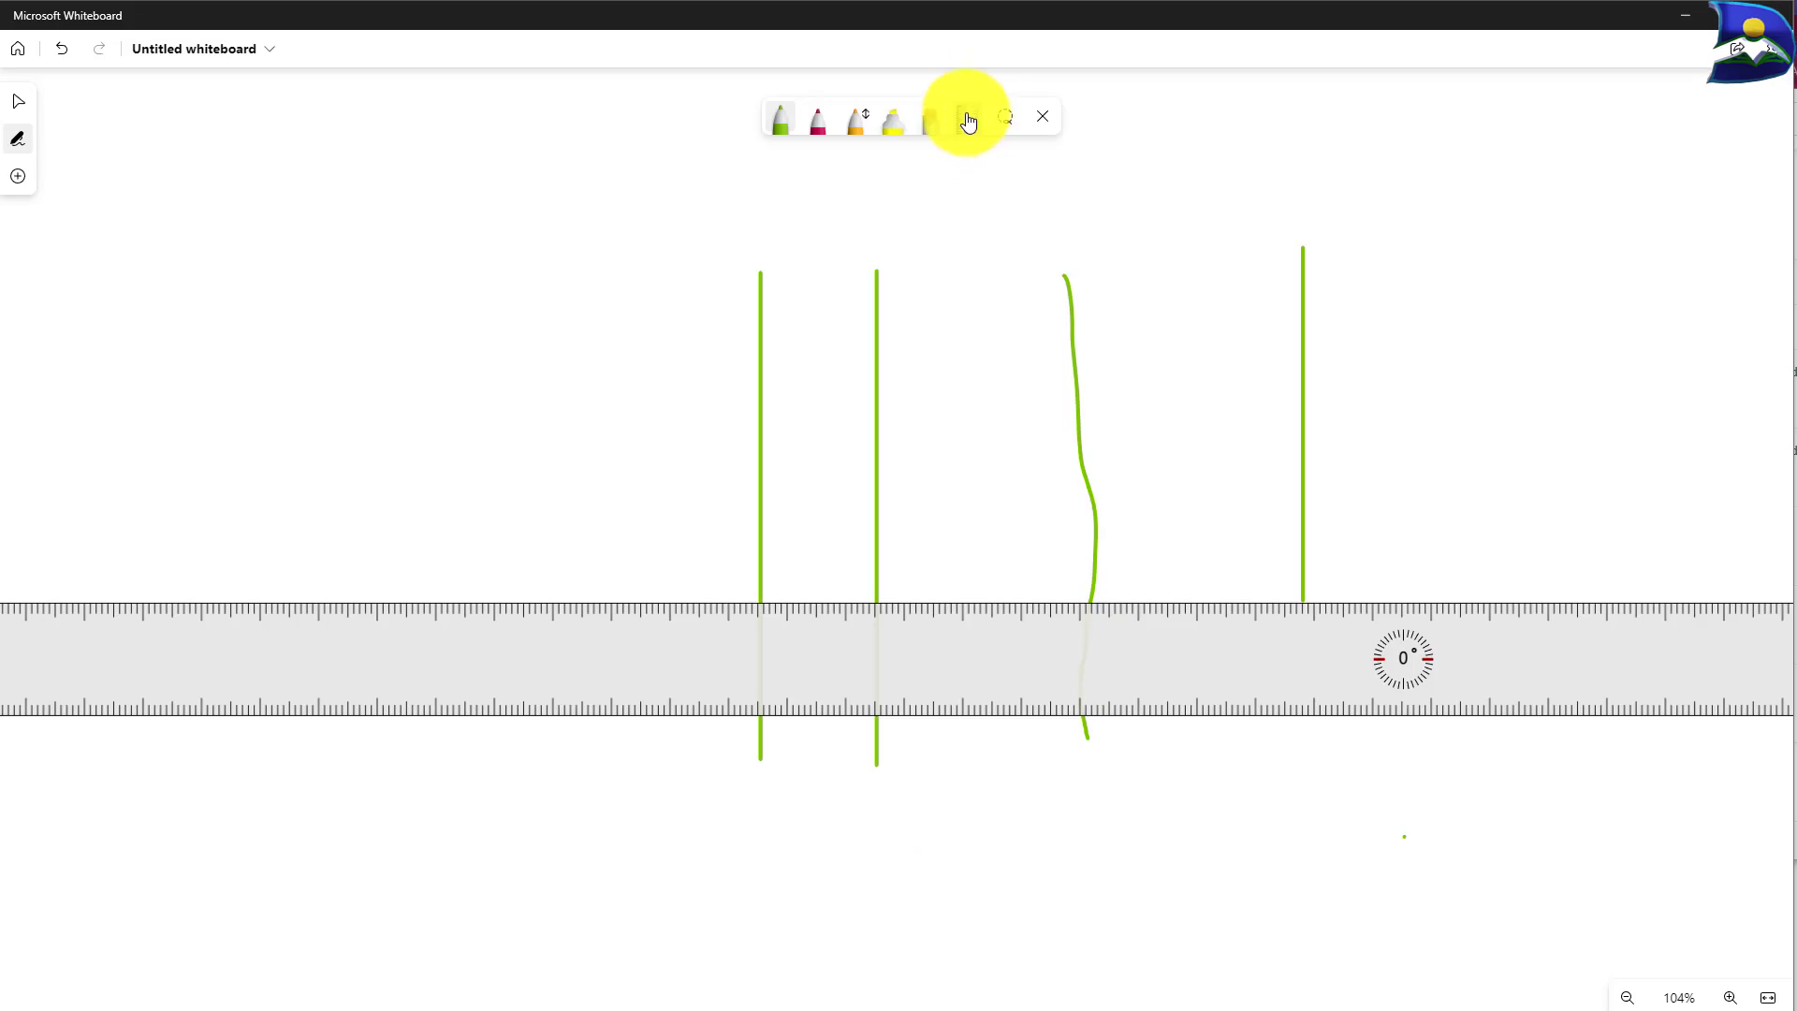
Pan the drawing left with the ruler hidden, then set the ruler at the green lines' feet
{"action": "left_click", "coordinate": [446, 89]}
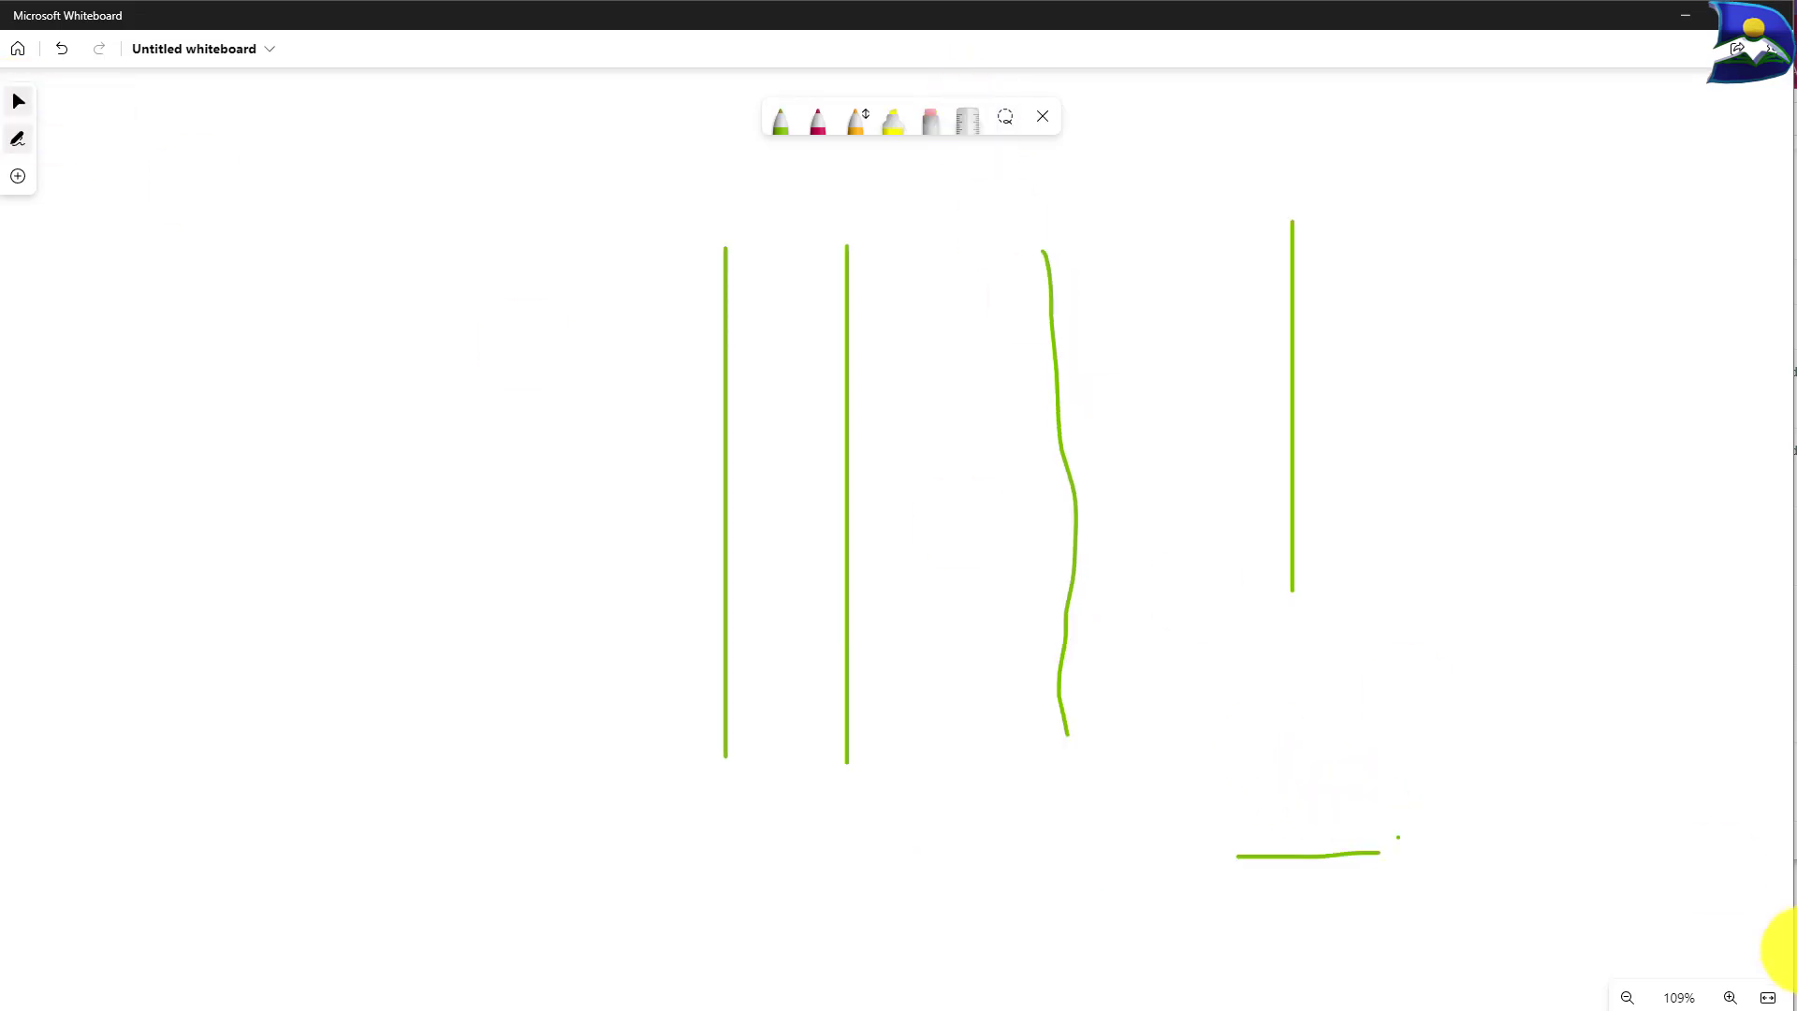
{"action": "left_click_drag", "start_coordinate": [1459, 808], "coordinate": [851, 809]}
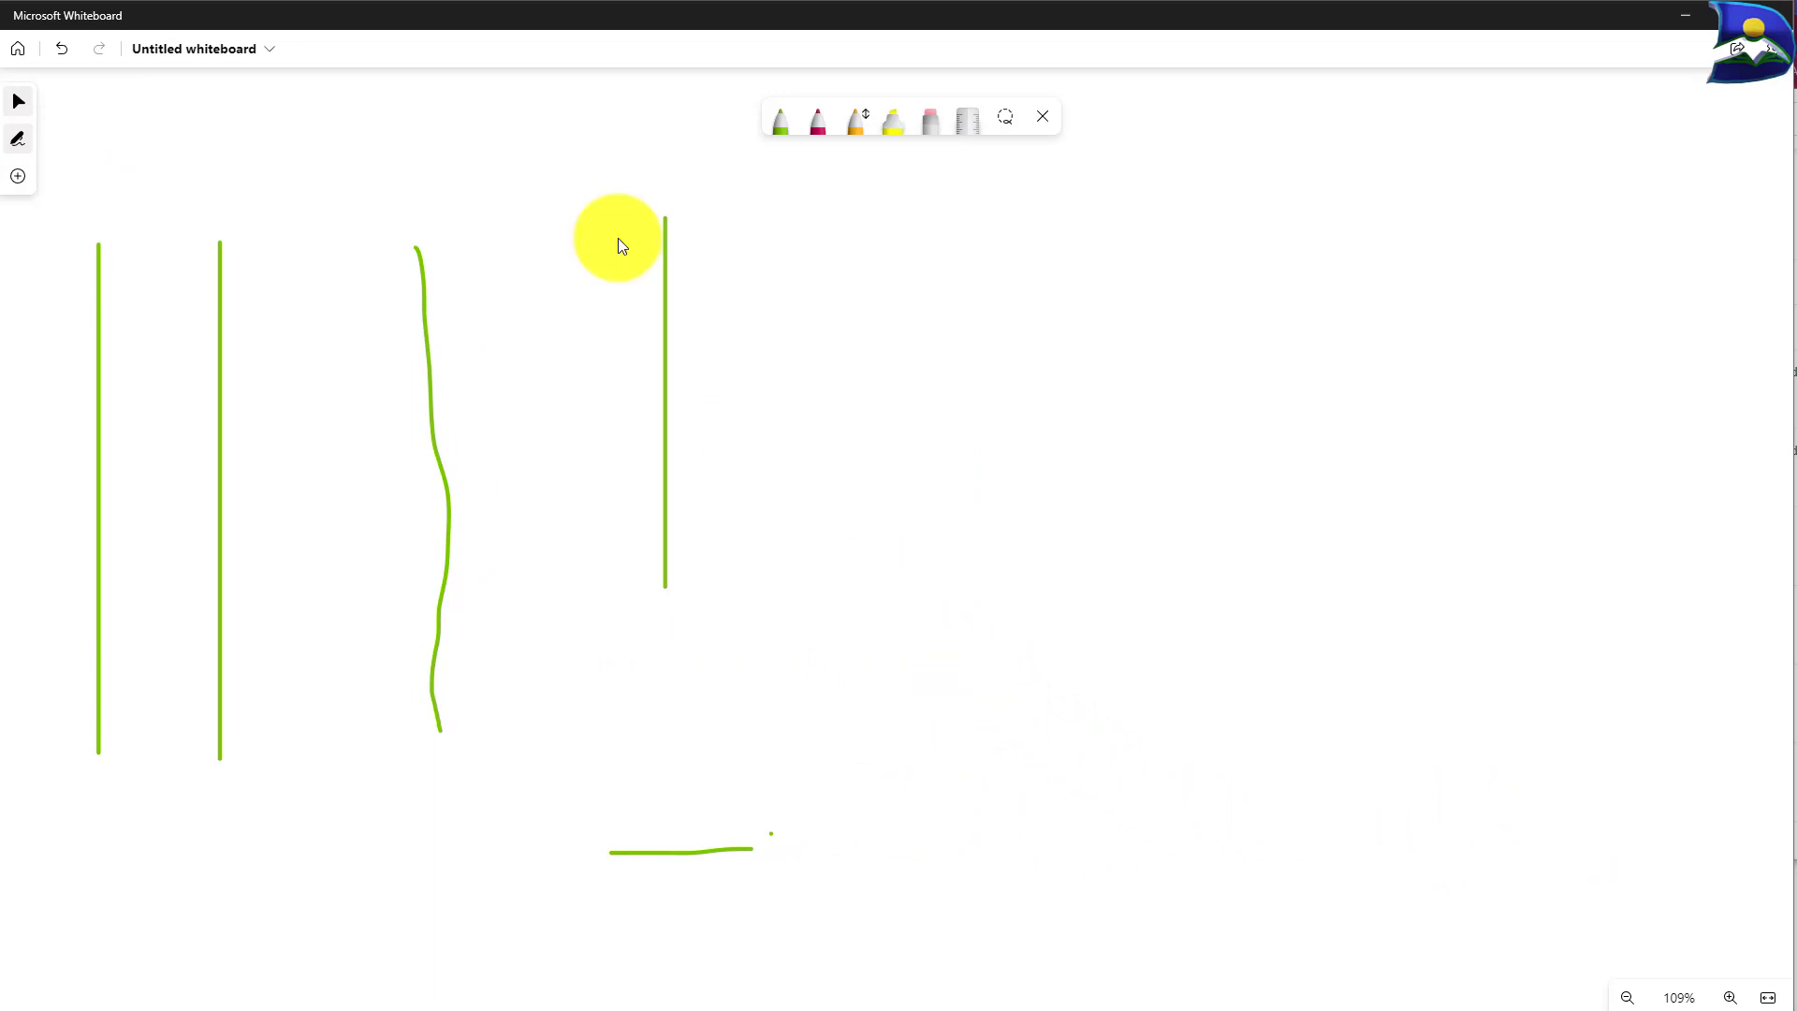
{"action": "left_click", "coordinate": [970, 119]}
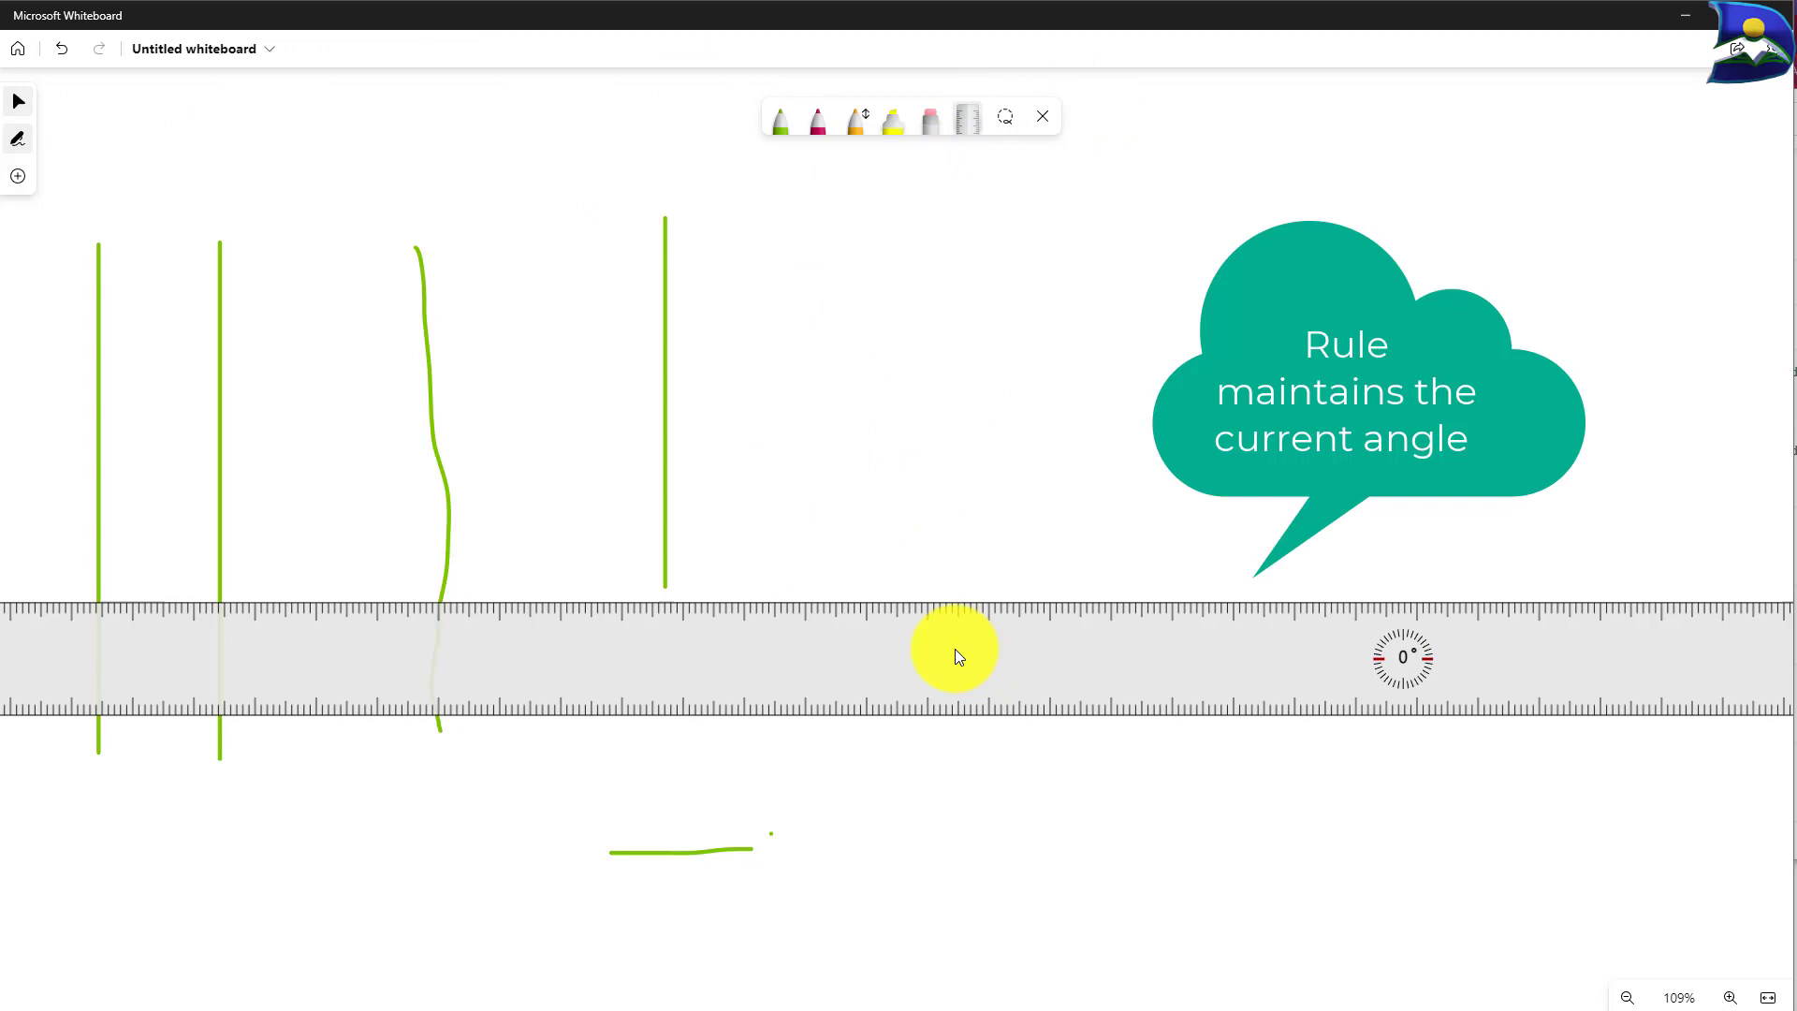
{"action": "left_click_drag", "start_coordinate": [954, 649], "coordinate": [936, 638]}
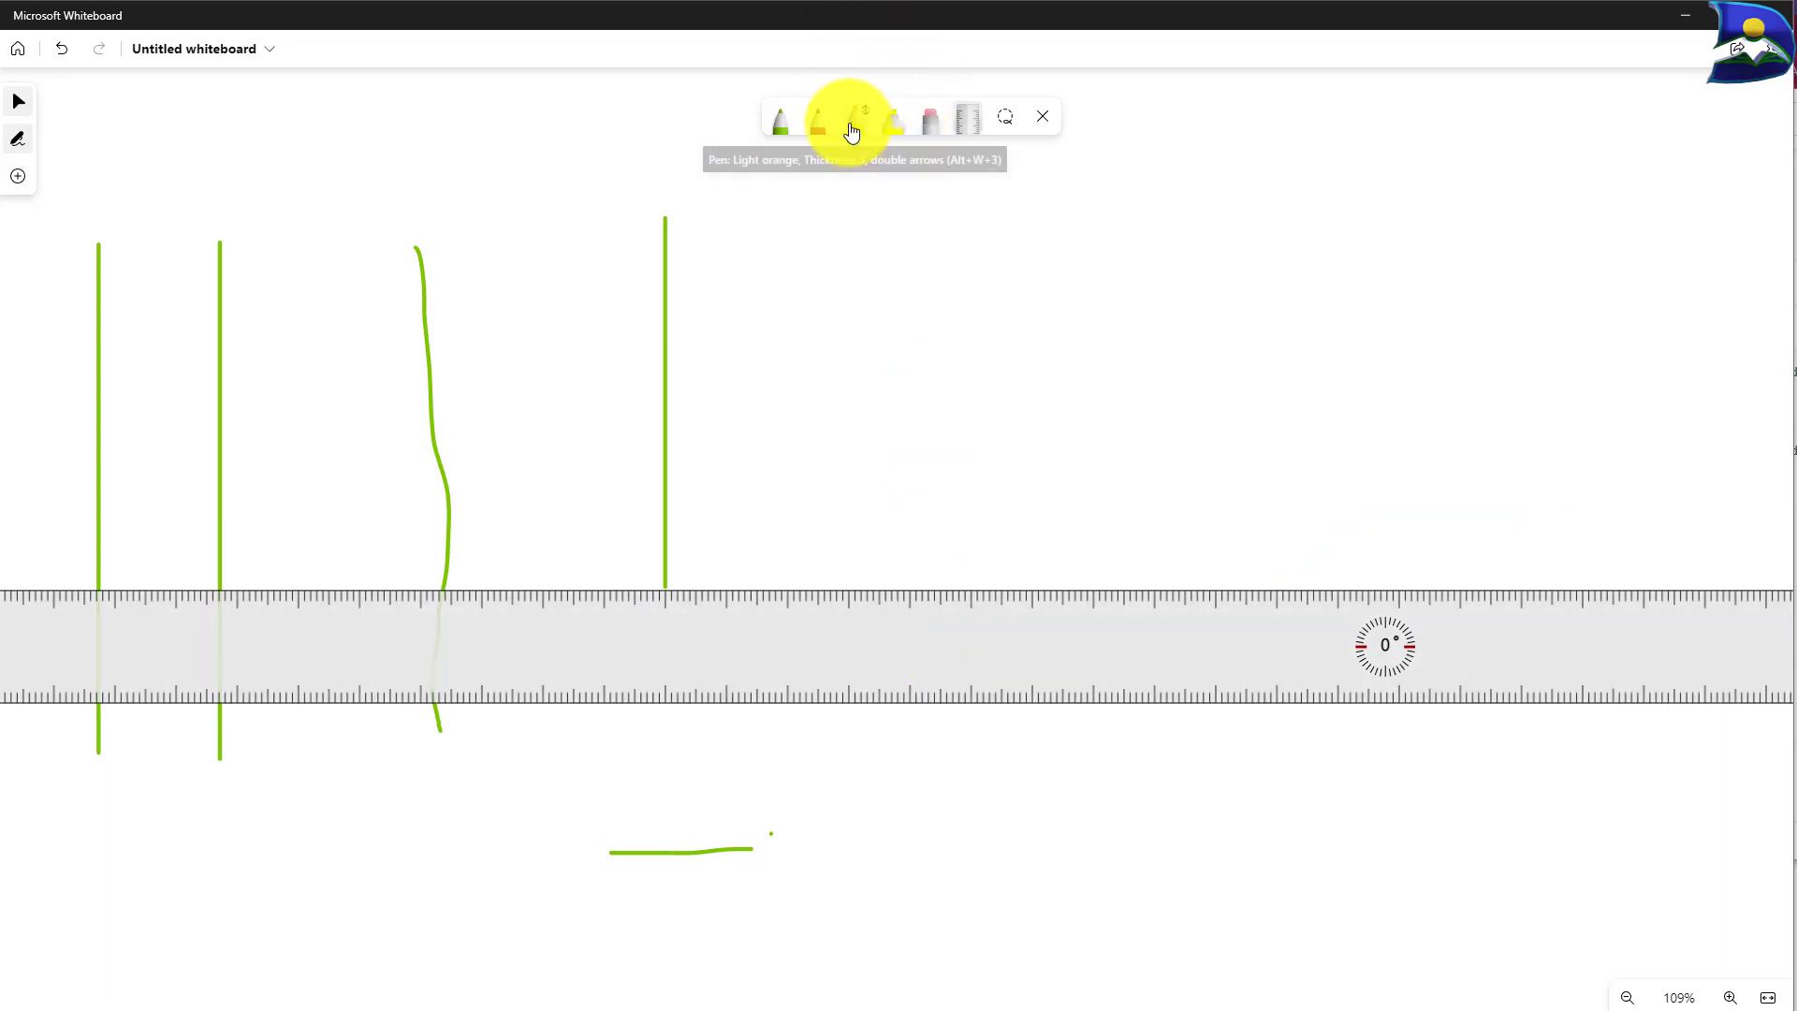
Rule a red horizontal line rightward from the green line's foot, then shift the ruler slightly
{"action": "left_click", "coordinate": [819, 120]}
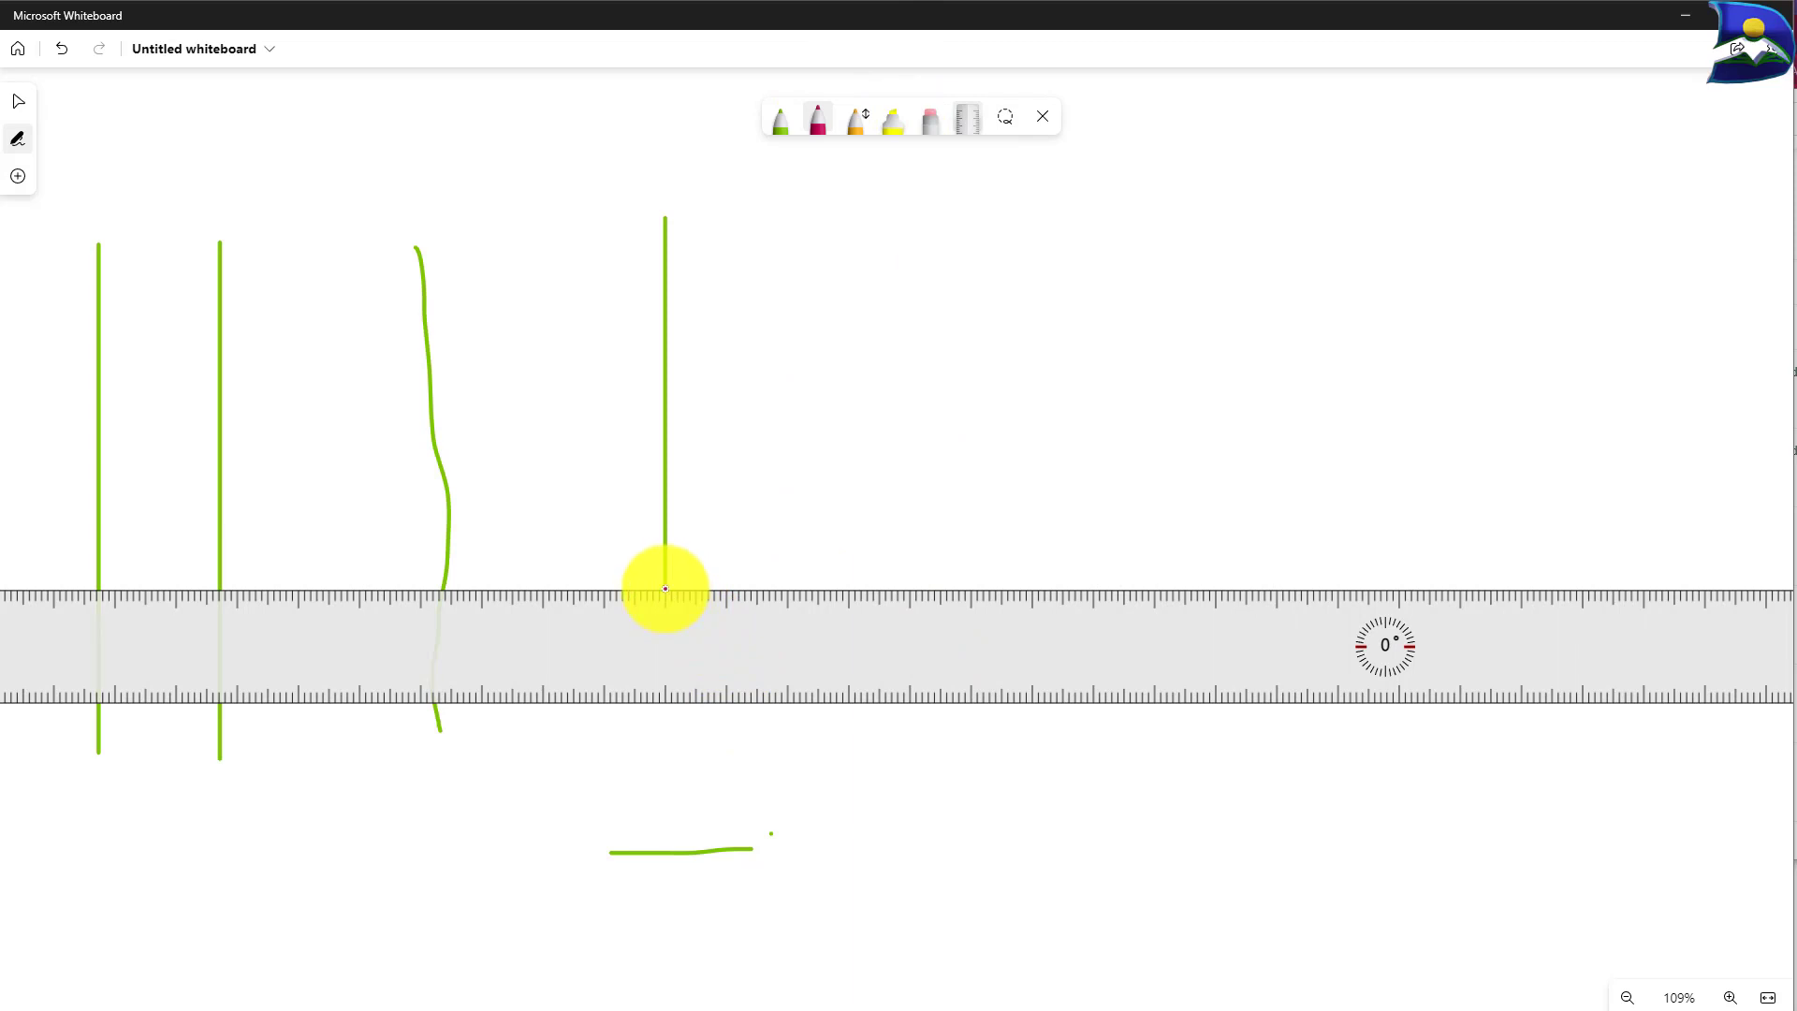
{"action": "left_click_drag", "start_coordinate": [664, 588], "coordinate": [905, 590]}
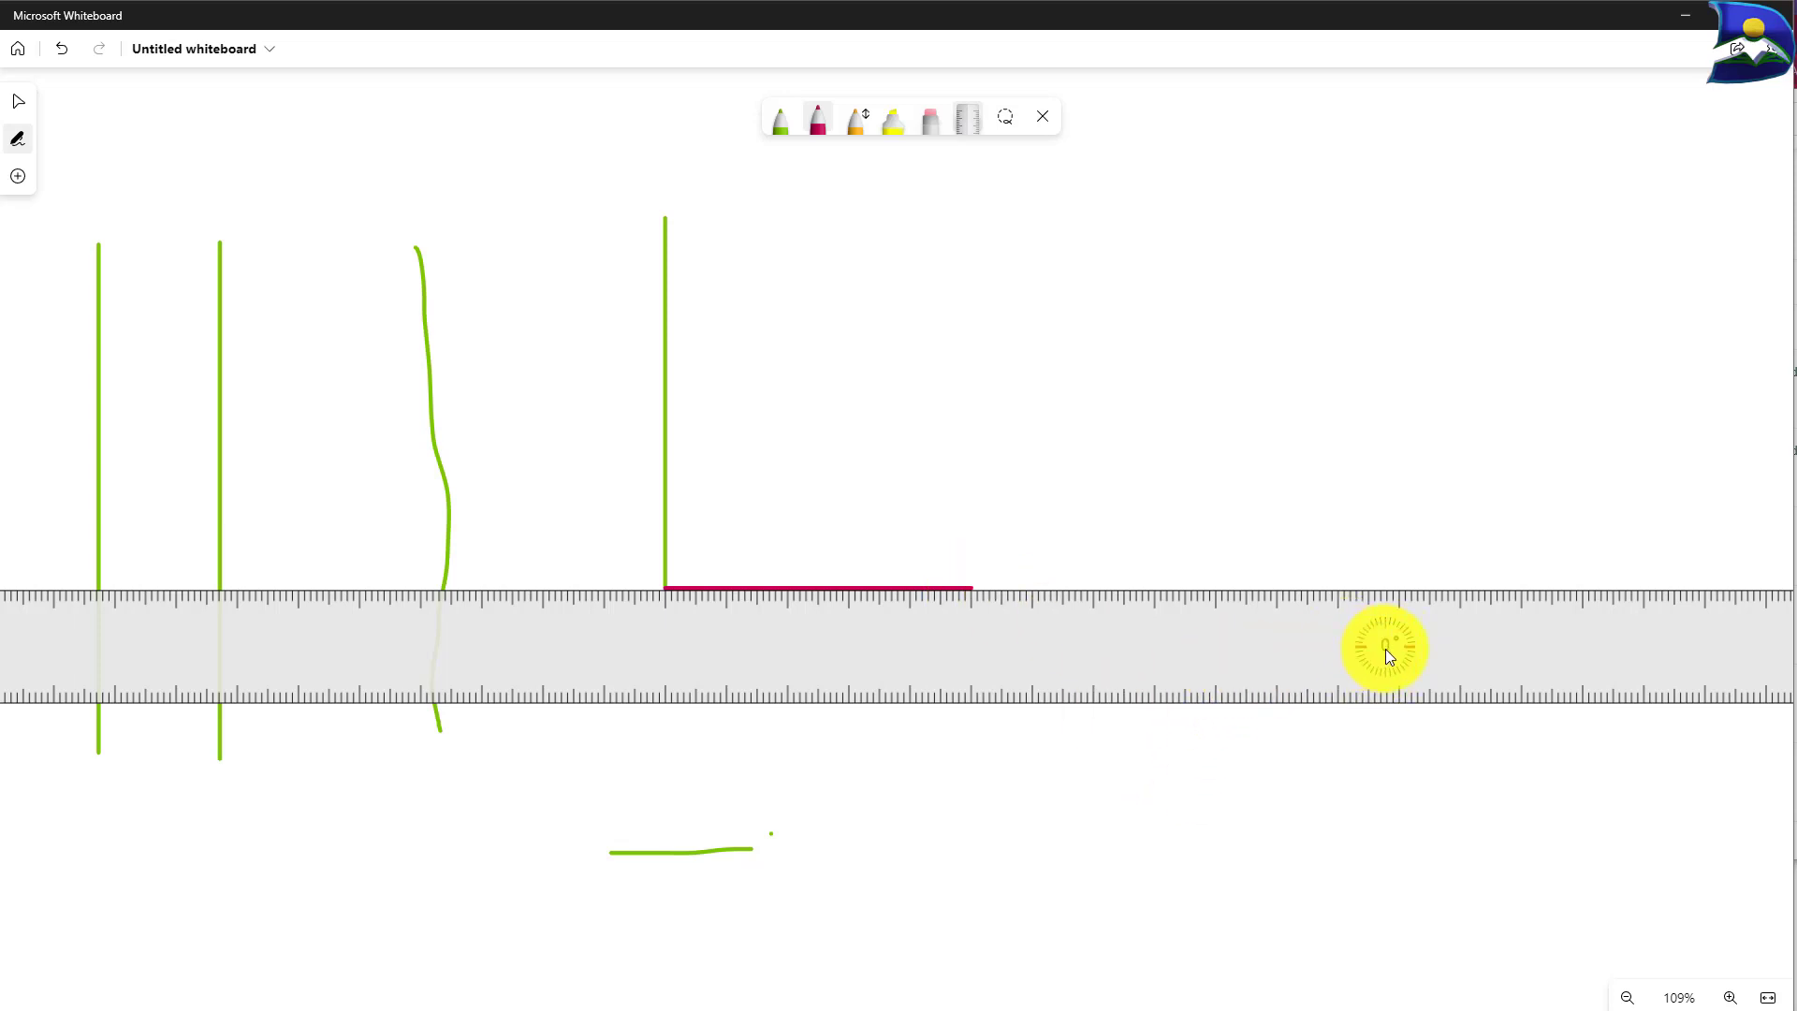
{"action": "left_click_drag", "start_coordinate": [1379, 649], "coordinate": [1178, 646]}
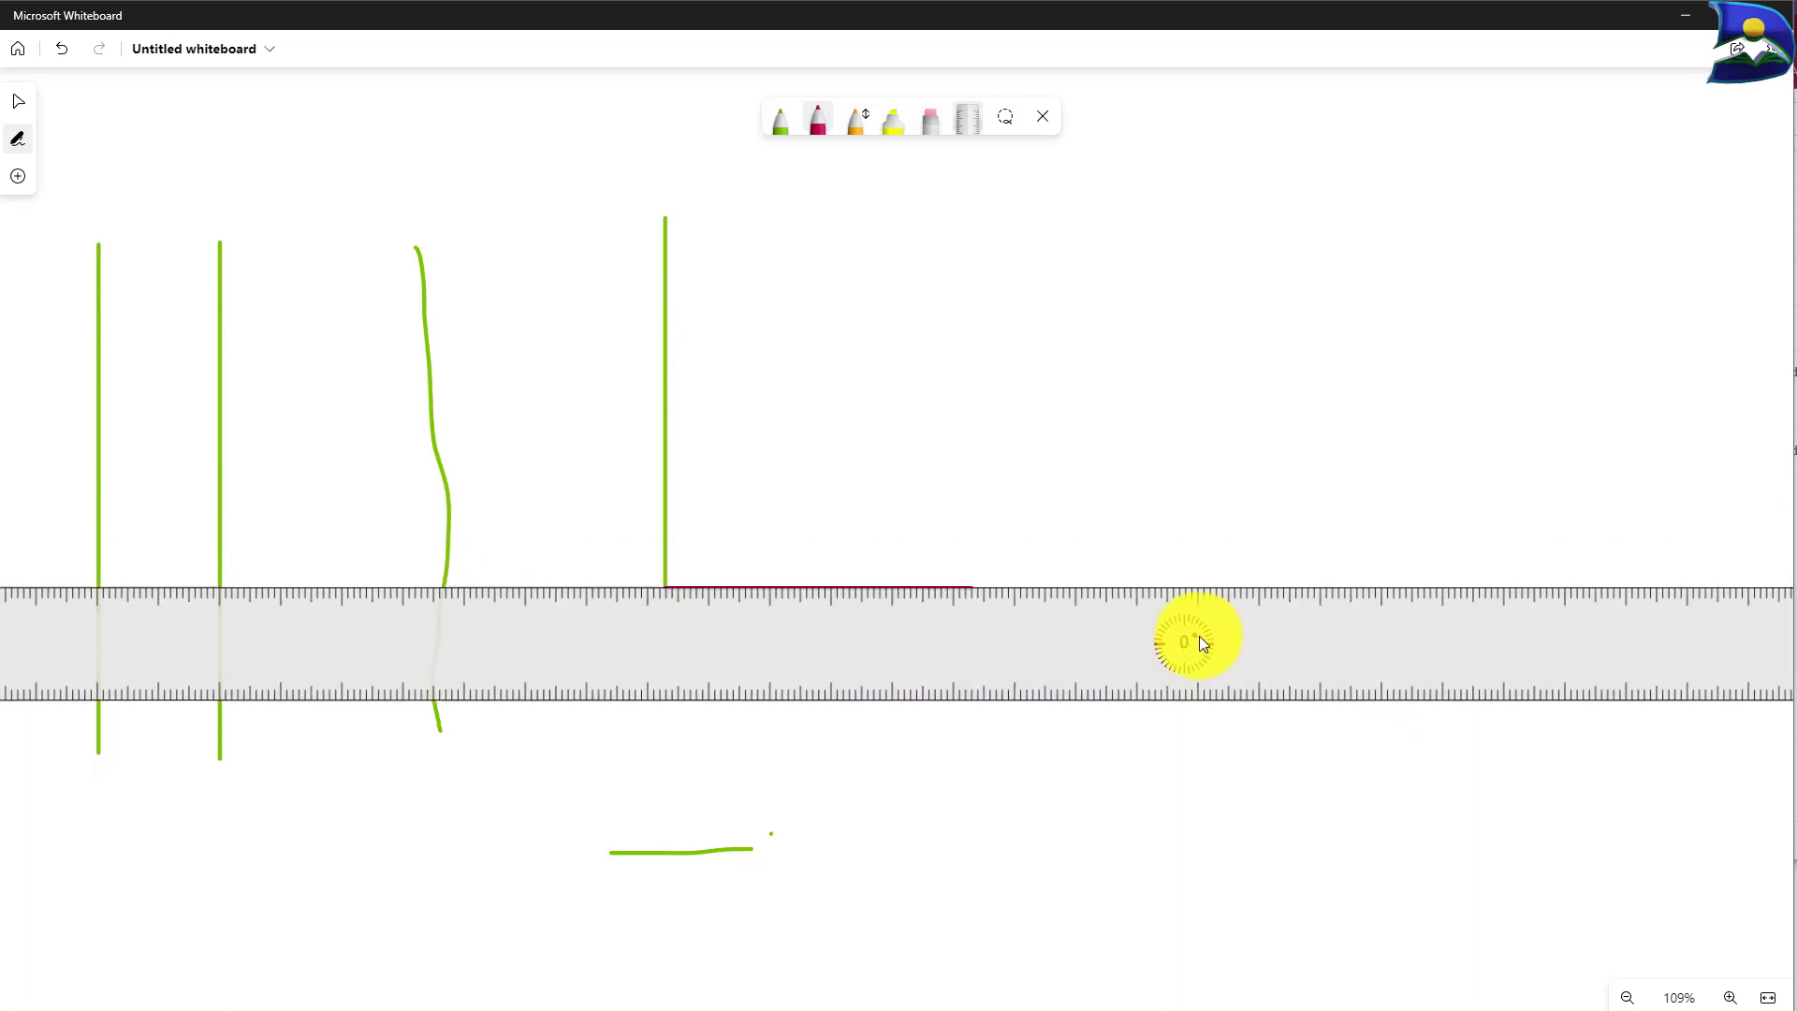
Rotate the ruler to 50° and position it across the red line's right end
{"action": "scroll", "coordinate": [1181, 638], "scroll_direction": "down", "scroll_amount": 5}
{"action": "scroll", "coordinate": [1177, 640], "scroll_direction": "down", "scroll_amount": 10}
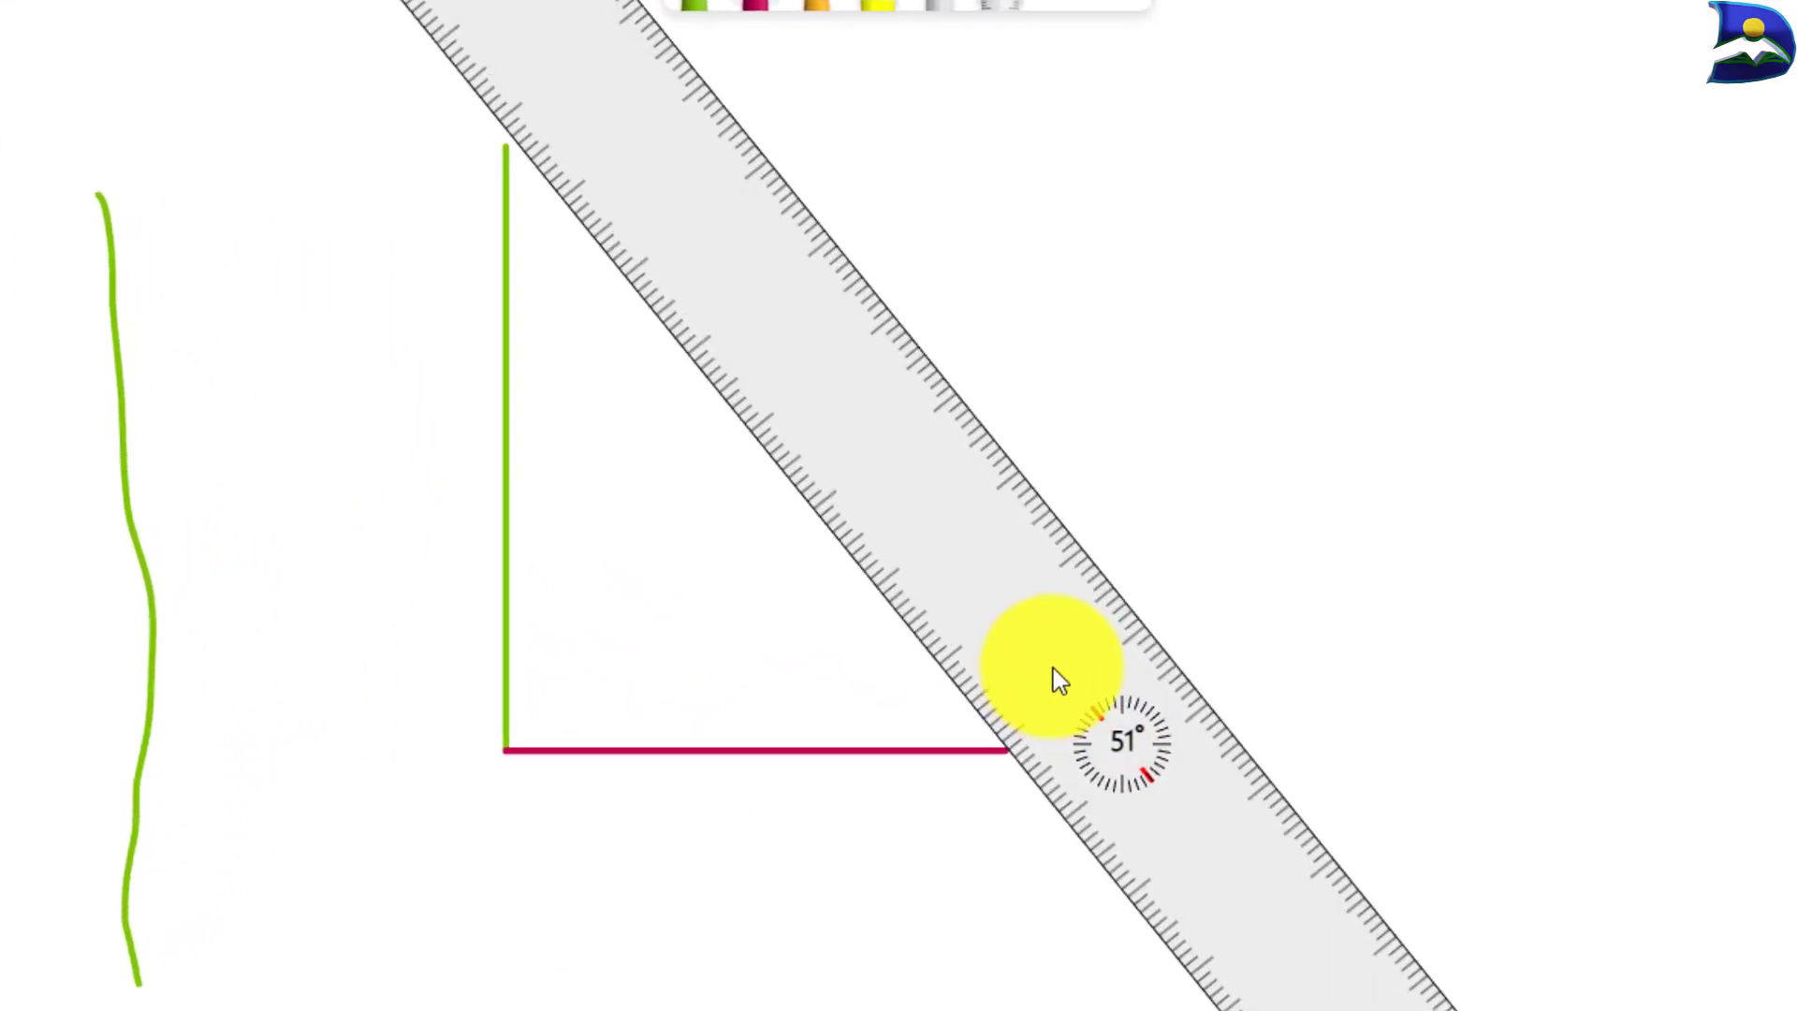
{"action": "left_click_drag", "start_coordinate": [1052, 668], "coordinate": [1048, 666]}
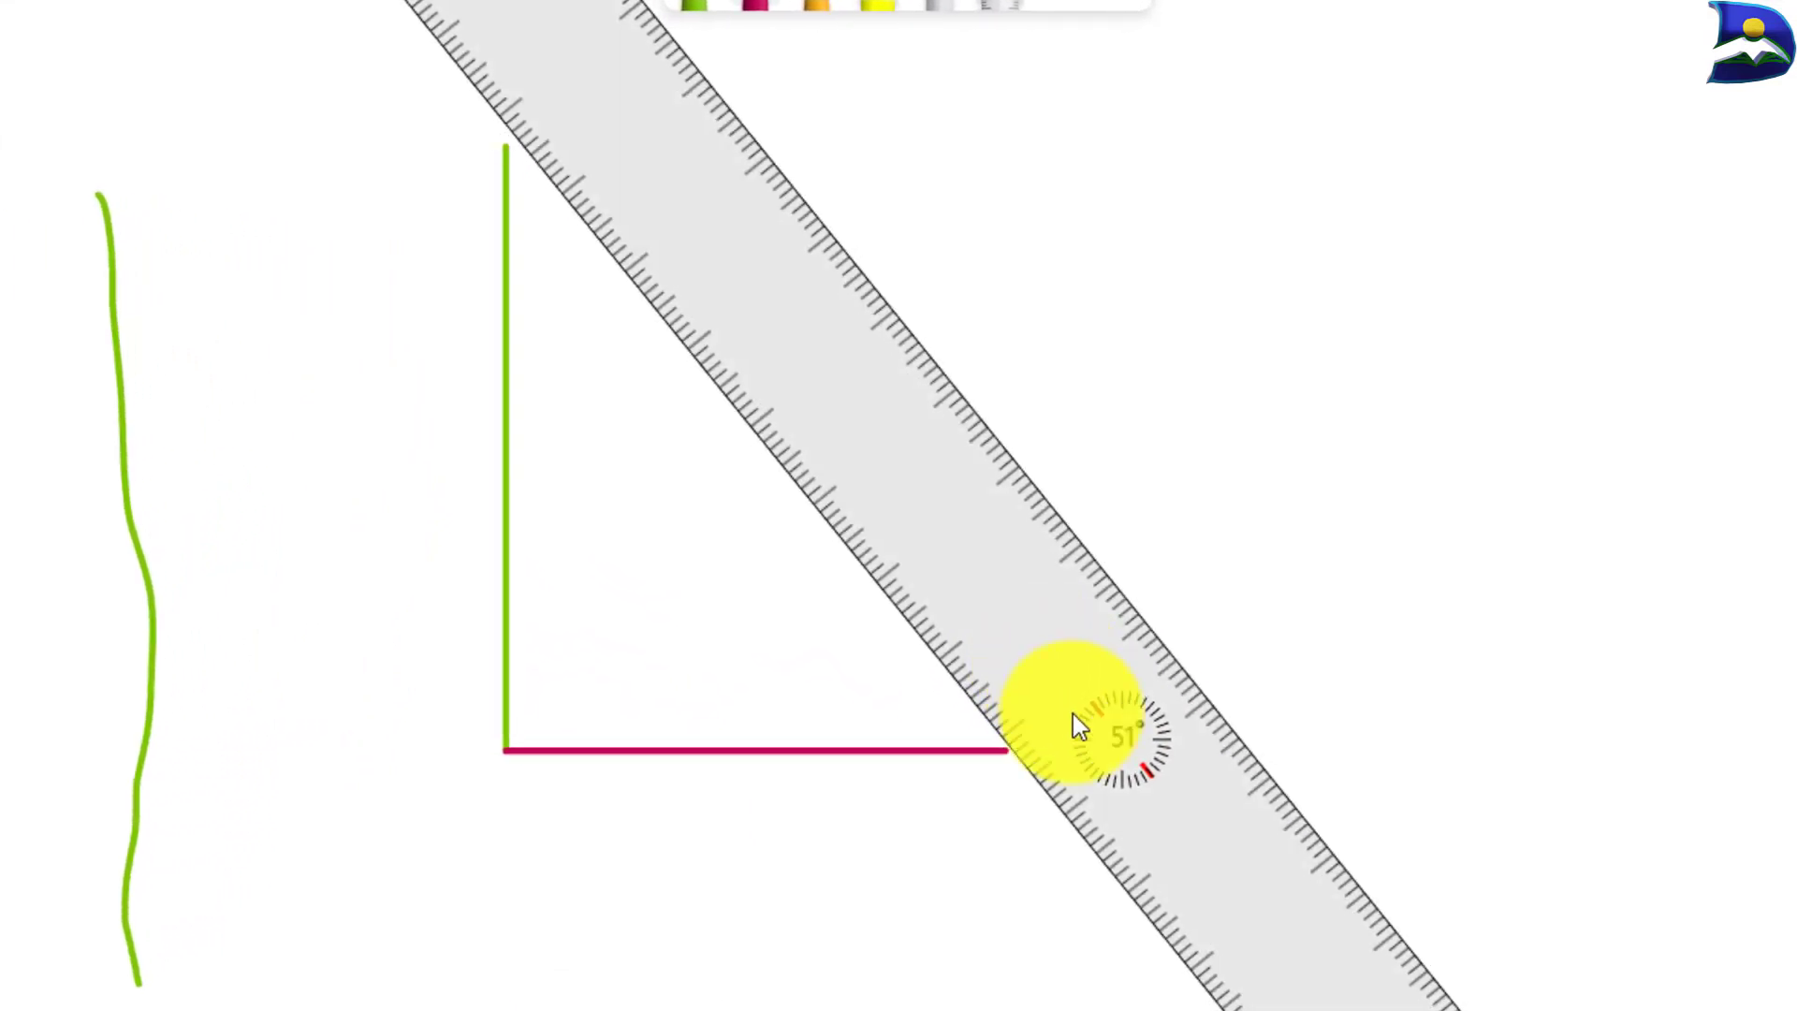
{"action": "scroll", "coordinate": [1116, 743], "scroll_direction": "up", "scroll_amount": 1}
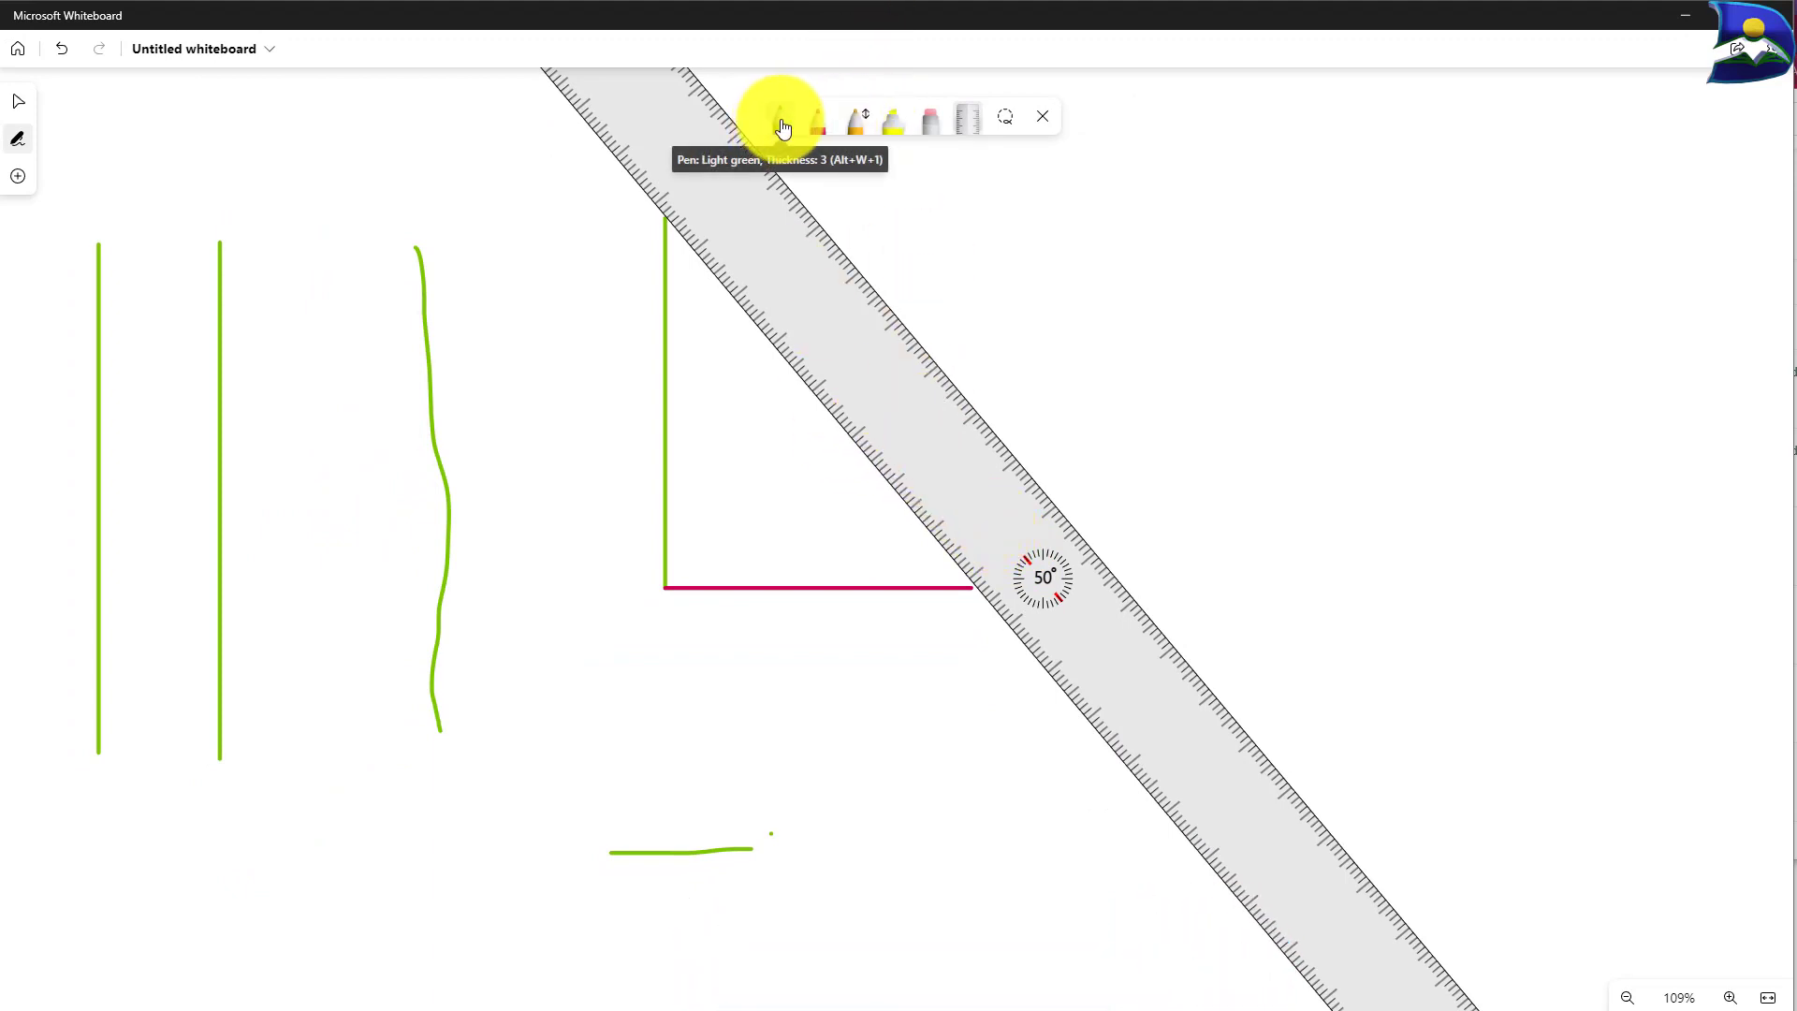
Change the pen colour from red to blue
{"action": "left_click", "coordinate": [827, 117]}
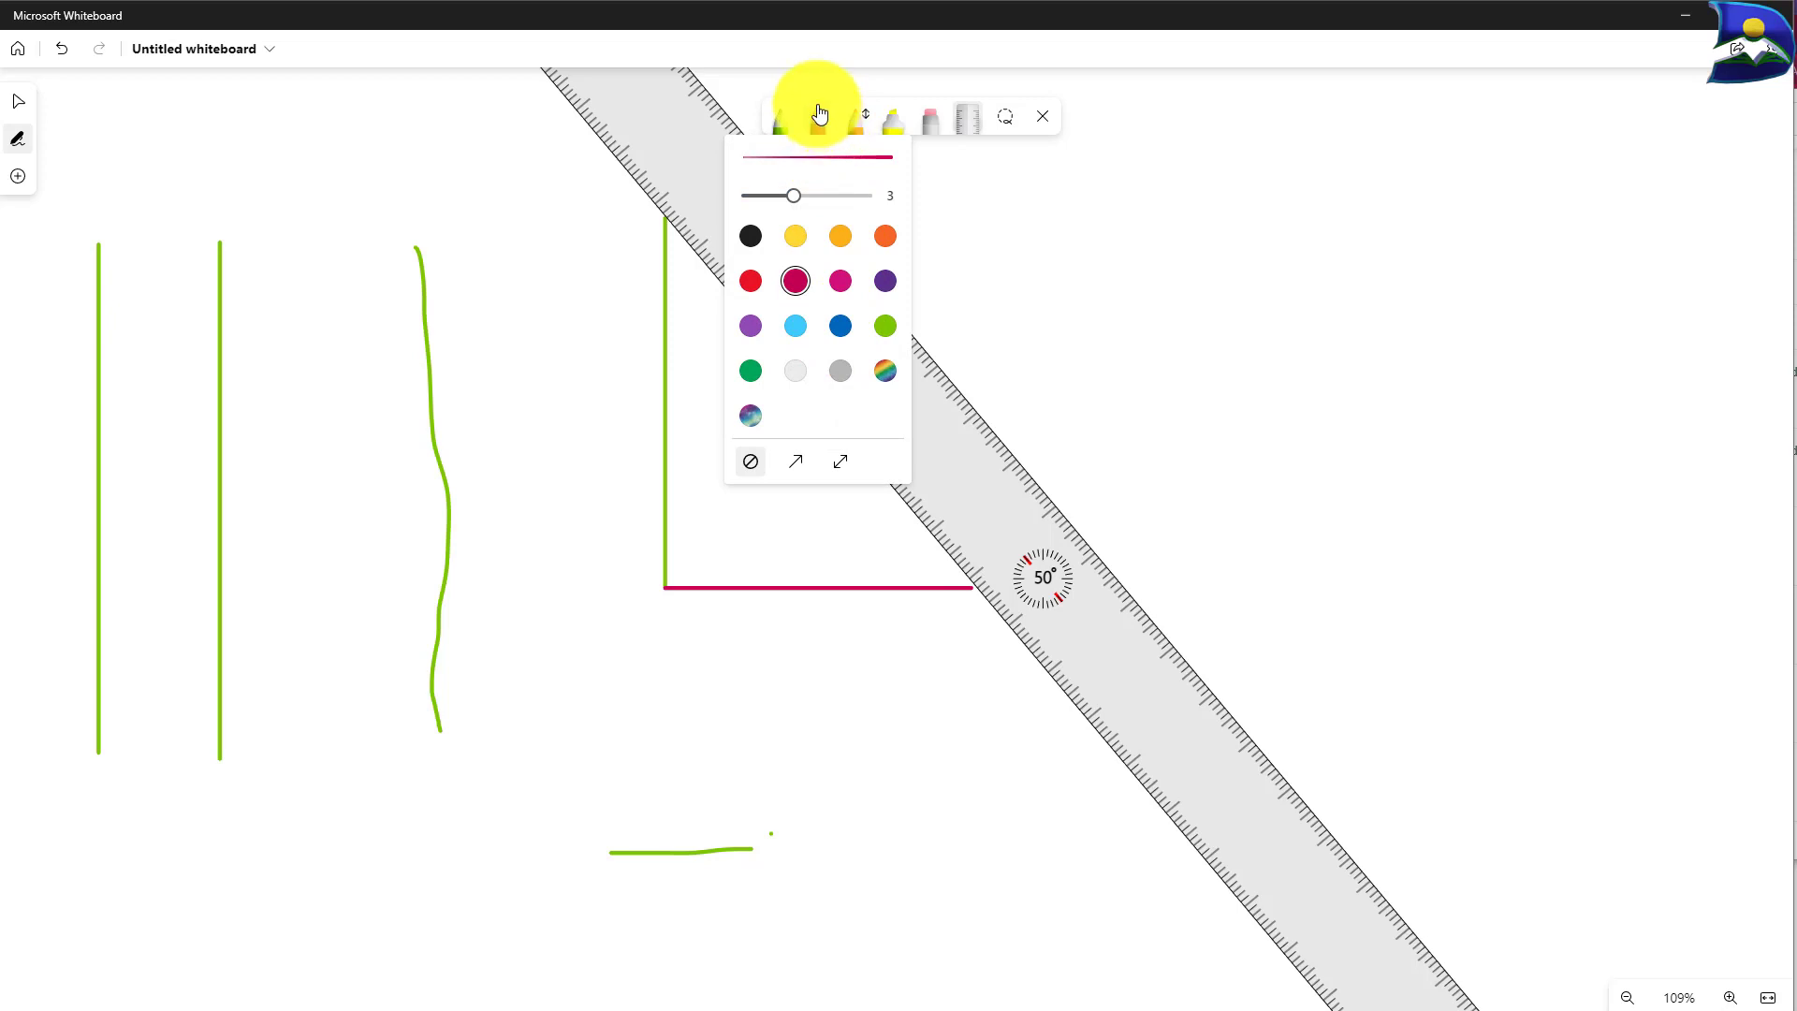
{"action": "left_click", "coordinate": [839, 327]}
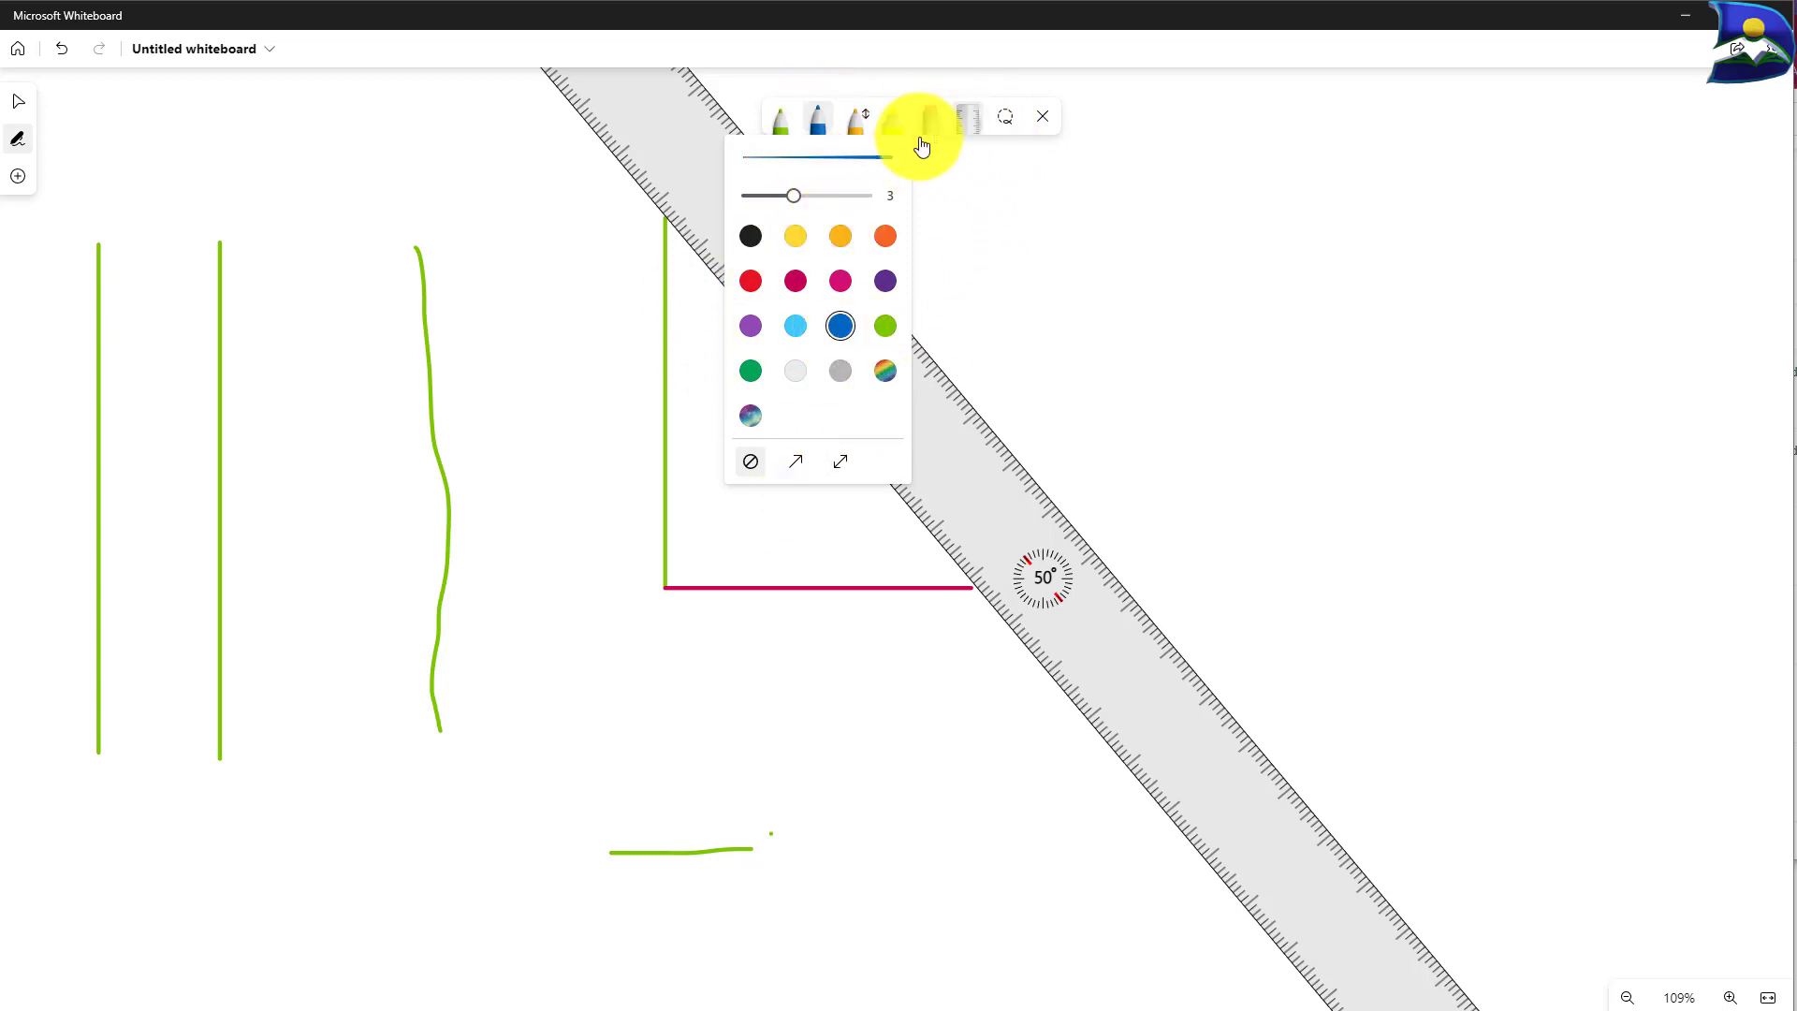
{"action": "left_click", "coordinate": [816, 124]}
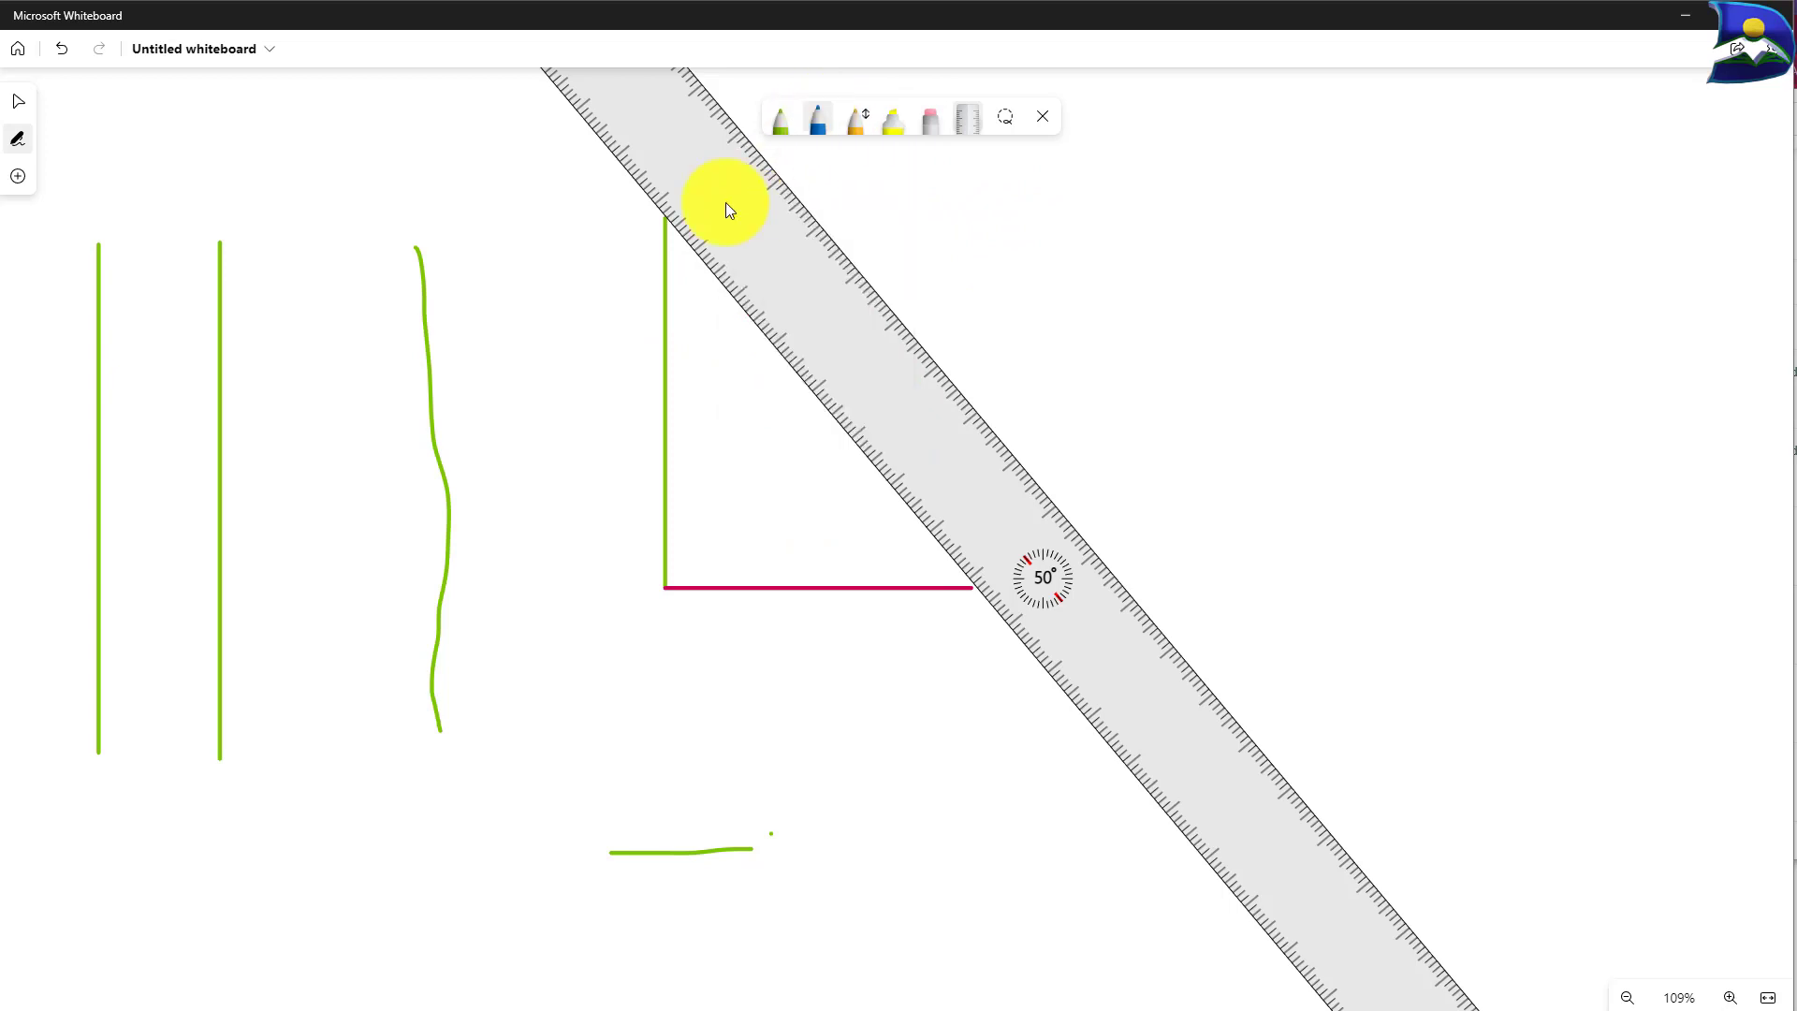
Rule the blue hypotenuse along the 50° ruler and mark the angle with an orange arrow
{"action": "mouse_move", "coordinate": [665, 219]}
{"action": "left_mouse_down"}
{"action": "mouse_move", "coordinate": [930, 649]}
{"action": "mouse_move", "coordinate": [1052, 786]}
{"action": "left_mouse_up"}
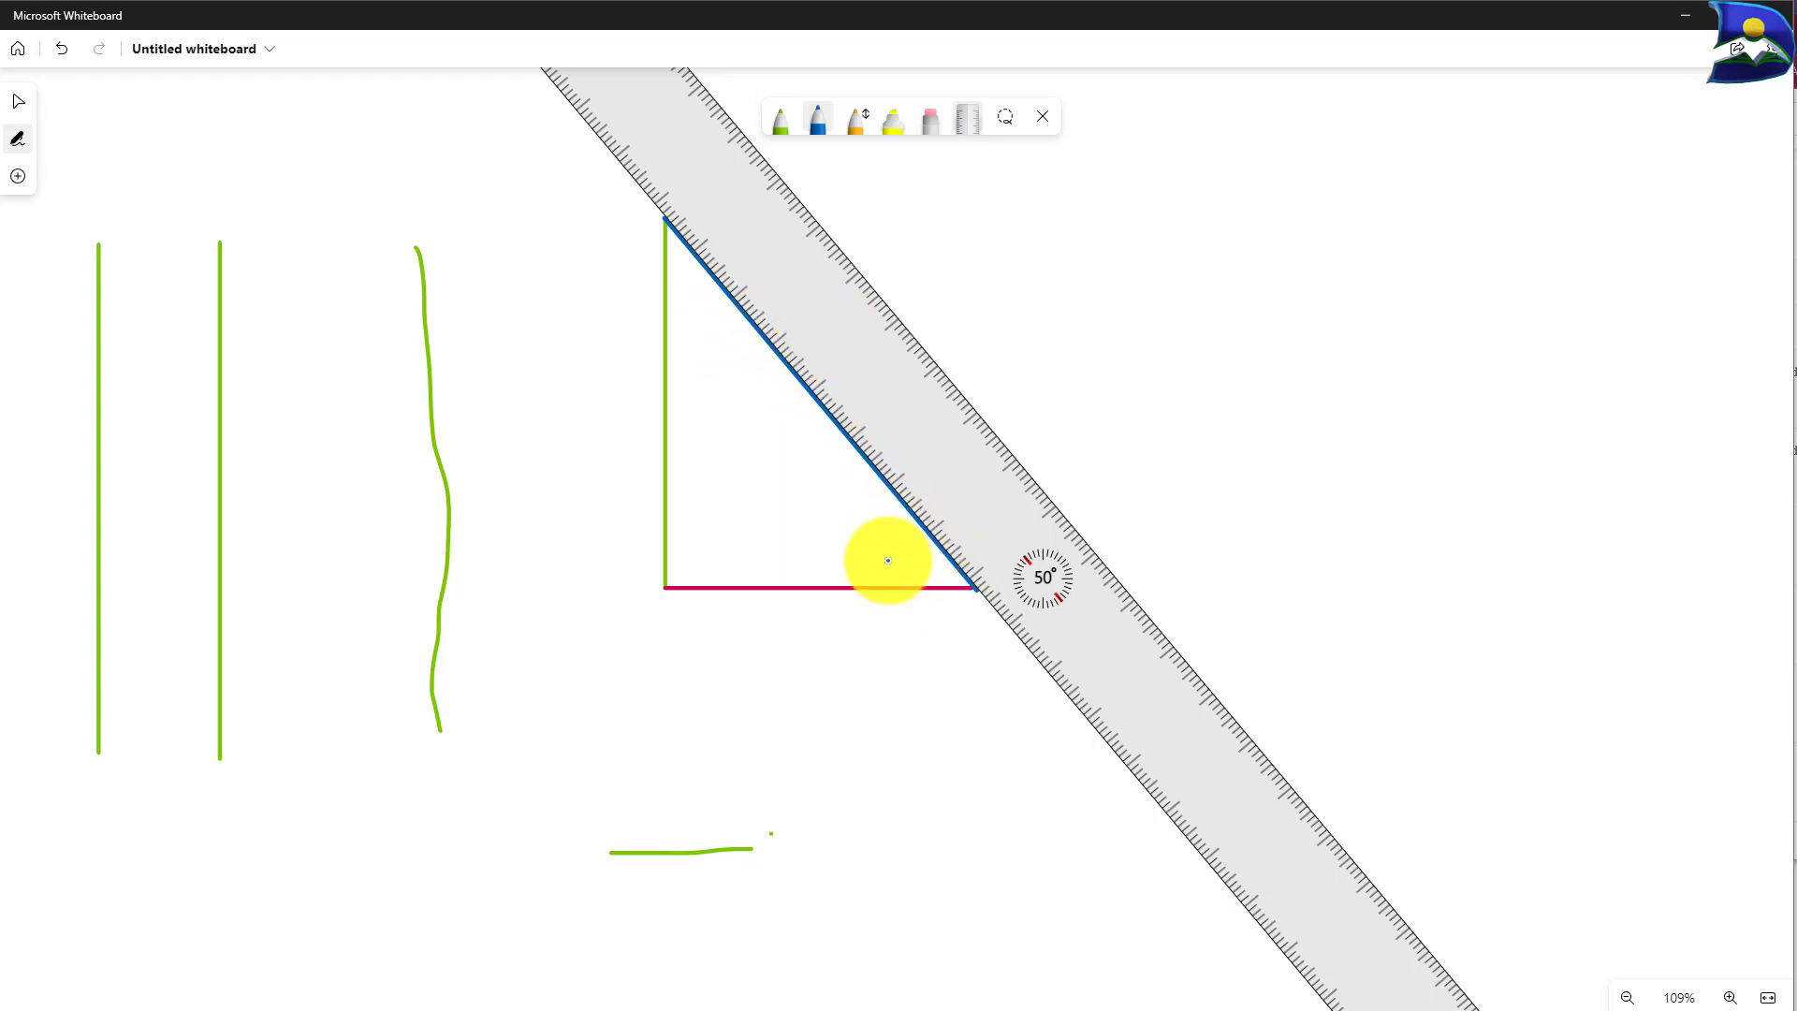
{"action": "mouse_move", "coordinate": [895, 533]}
{"action": "left_mouse_down"}
{"action": "mouse_move", "coordinate": [919, 567]}
{"action": "mouse_move", "coordinate": [894, 523]}
{"action": "left_mouse_up"}
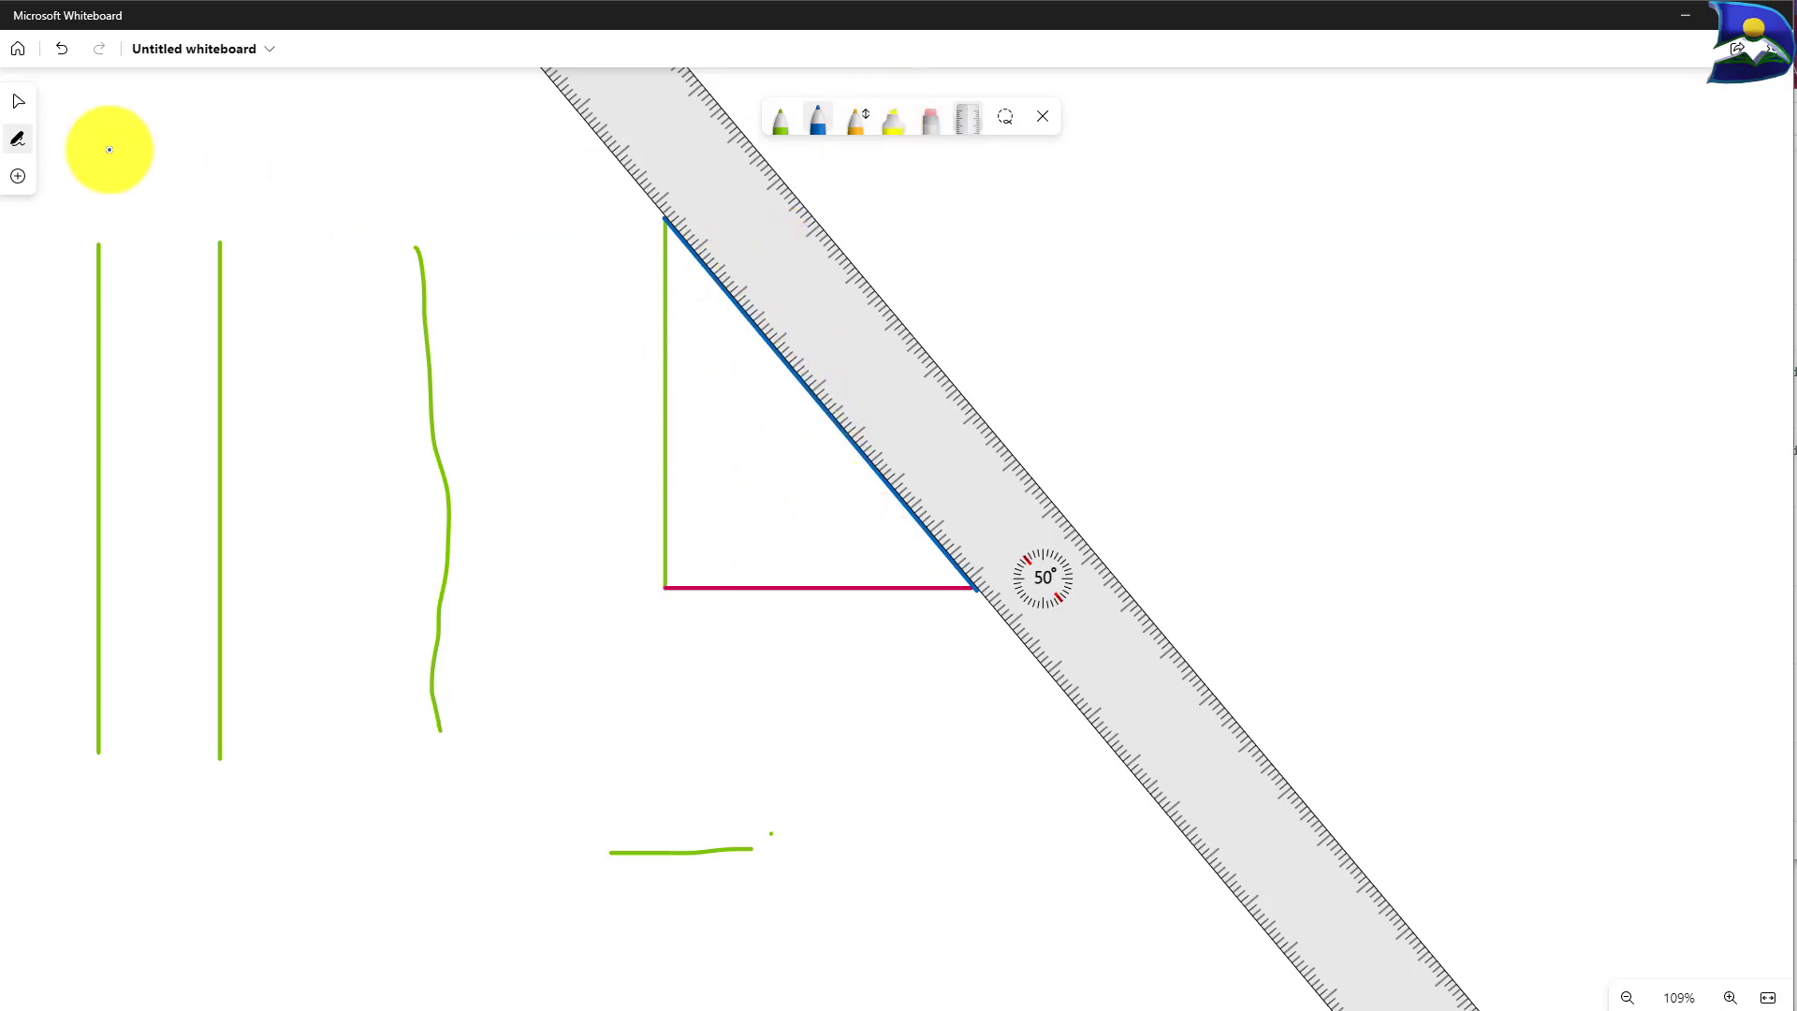
Write an orange θ beside the angle arrow, then bring back the 50° ruler and move it aside
{"action": "left_click", "coordinate": [968, 121]}
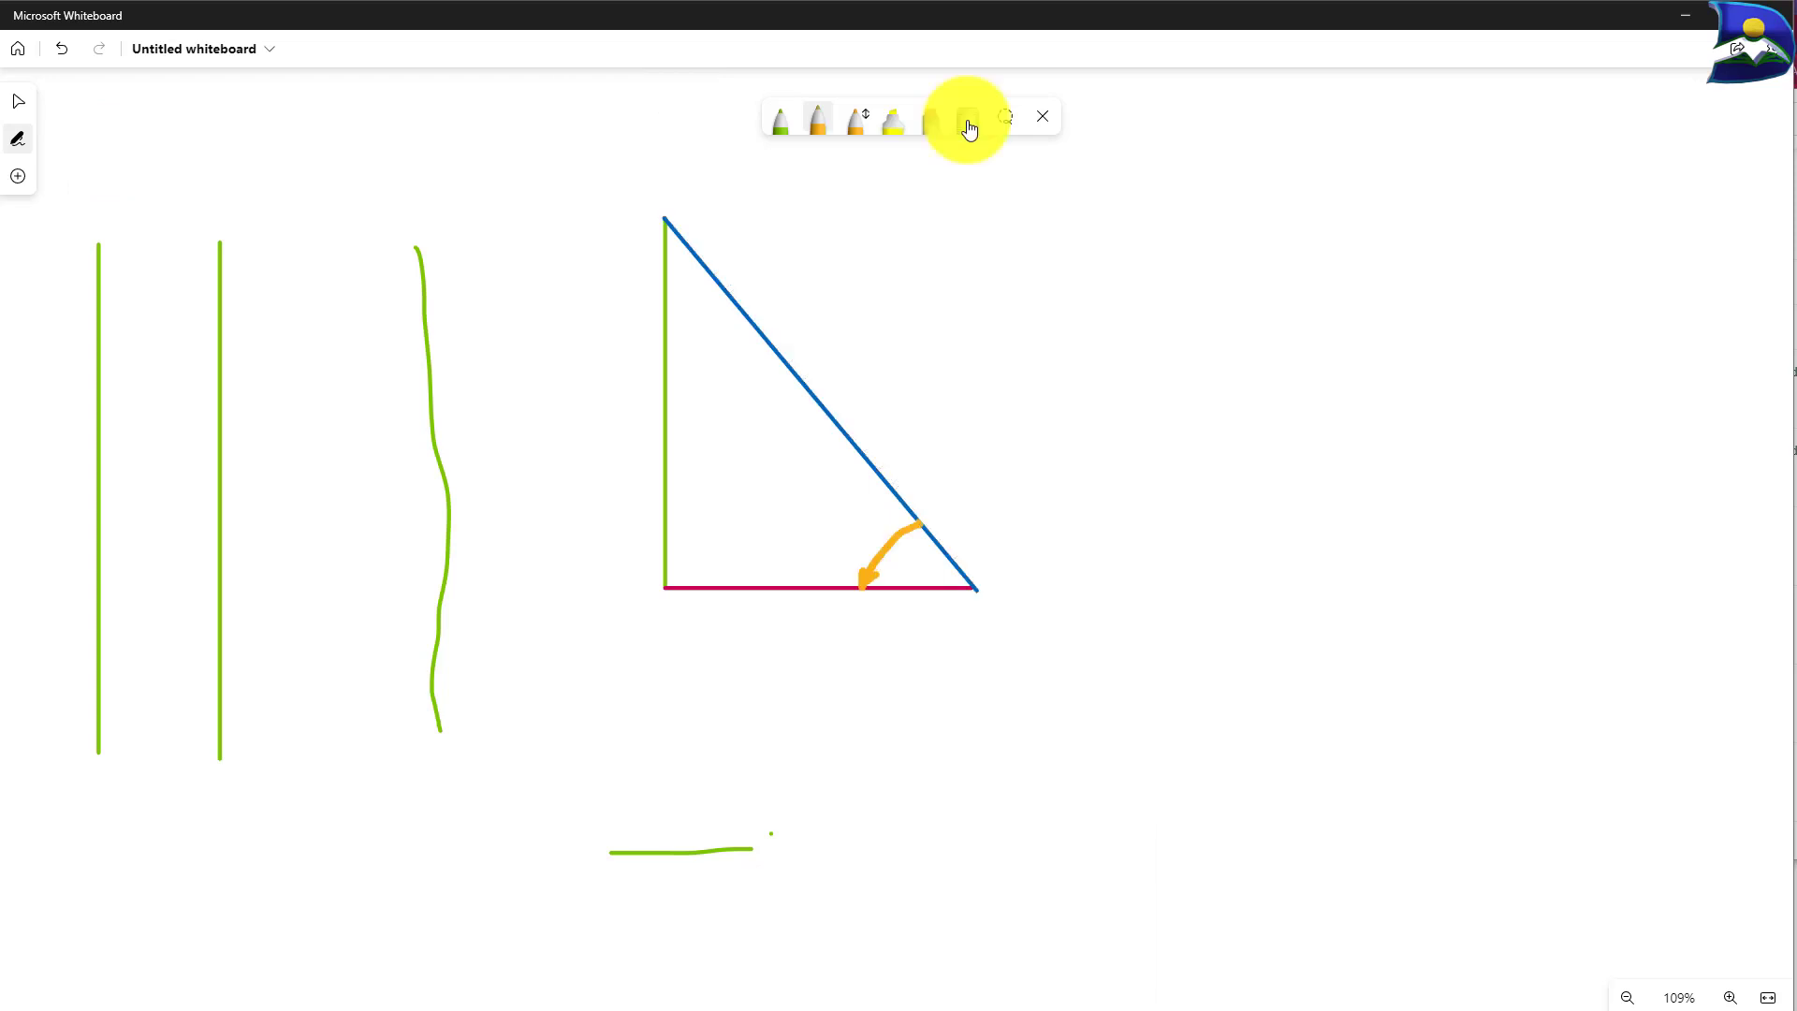
{"action": "mouse_move", "coordinate": [856, 516]}
{"action": "left_mouse_down"}
{"action": "mouse_move", "coordinate": [844, 554]}
{"action": "mouse_move", "coordinate": [847, 517]}
{"action": "mouse_move", "coordinate": [861, 530]}
{"action": "left_mouse_up"}
{"action": "left_click", "coordinate": [971, 125]}
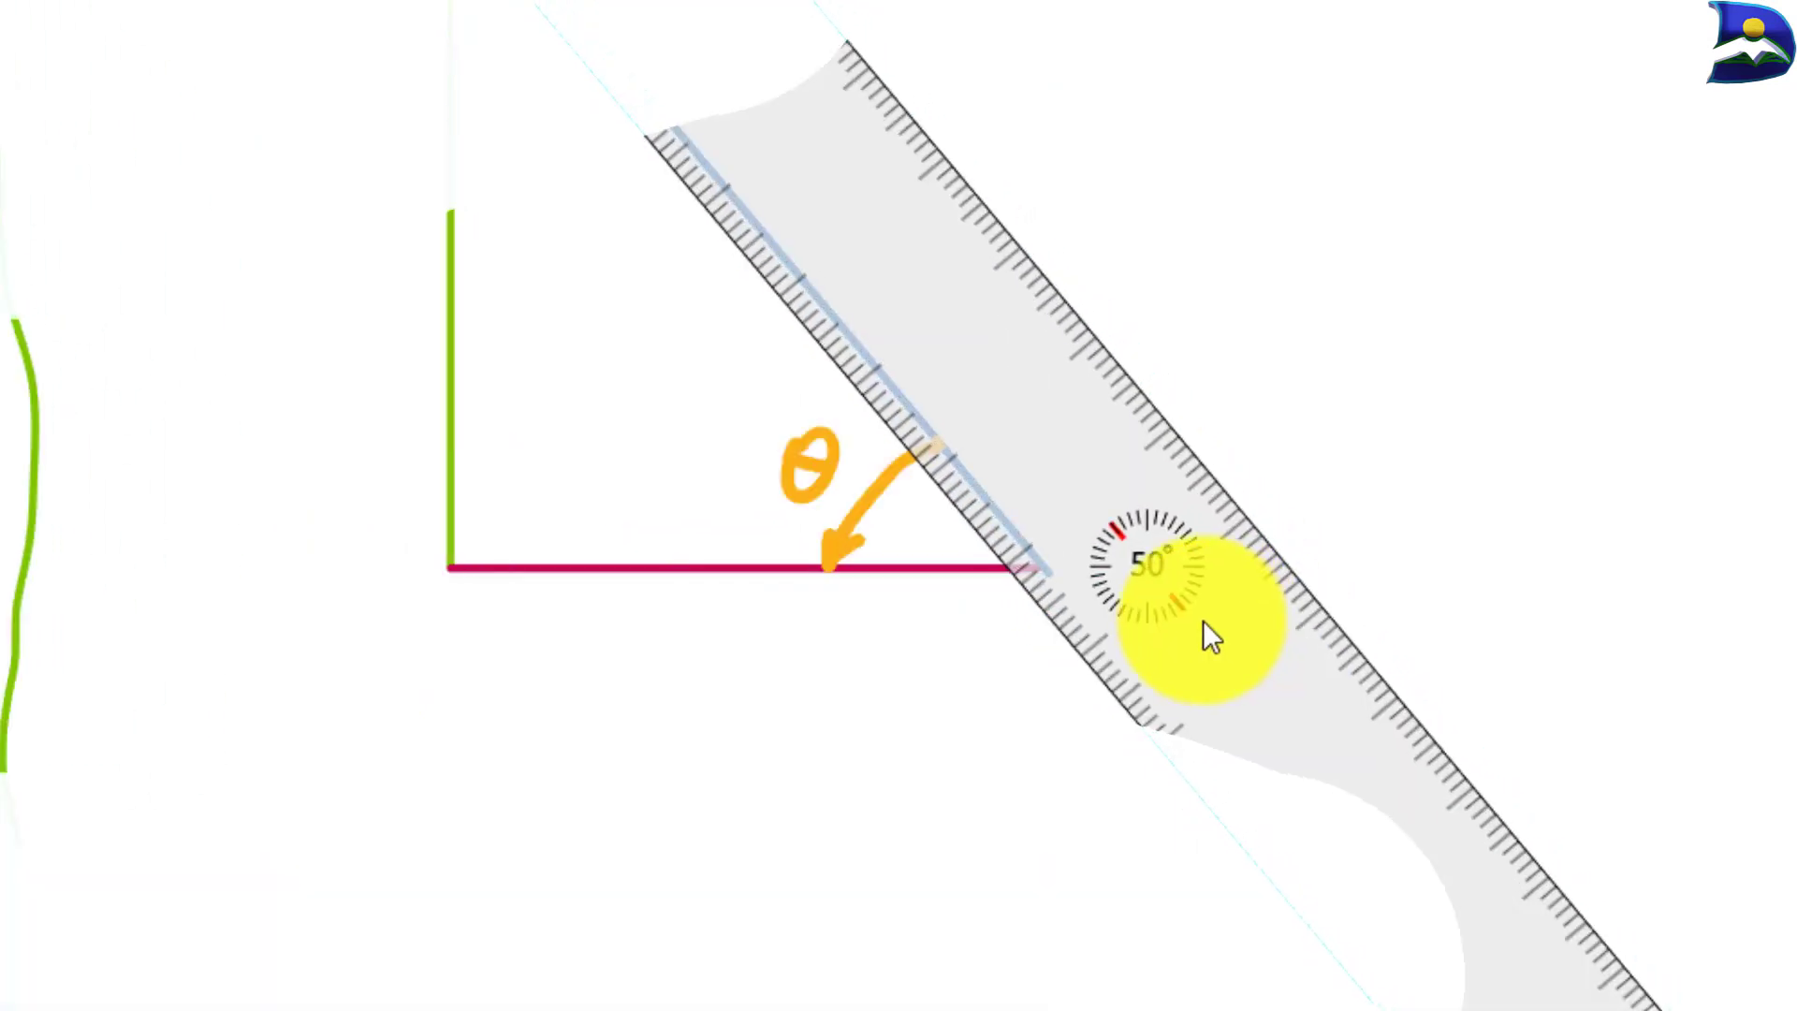
{"action": "left_click_drag", "start_coordinate": [1203, 620], "coordinate": [1127, 621]}
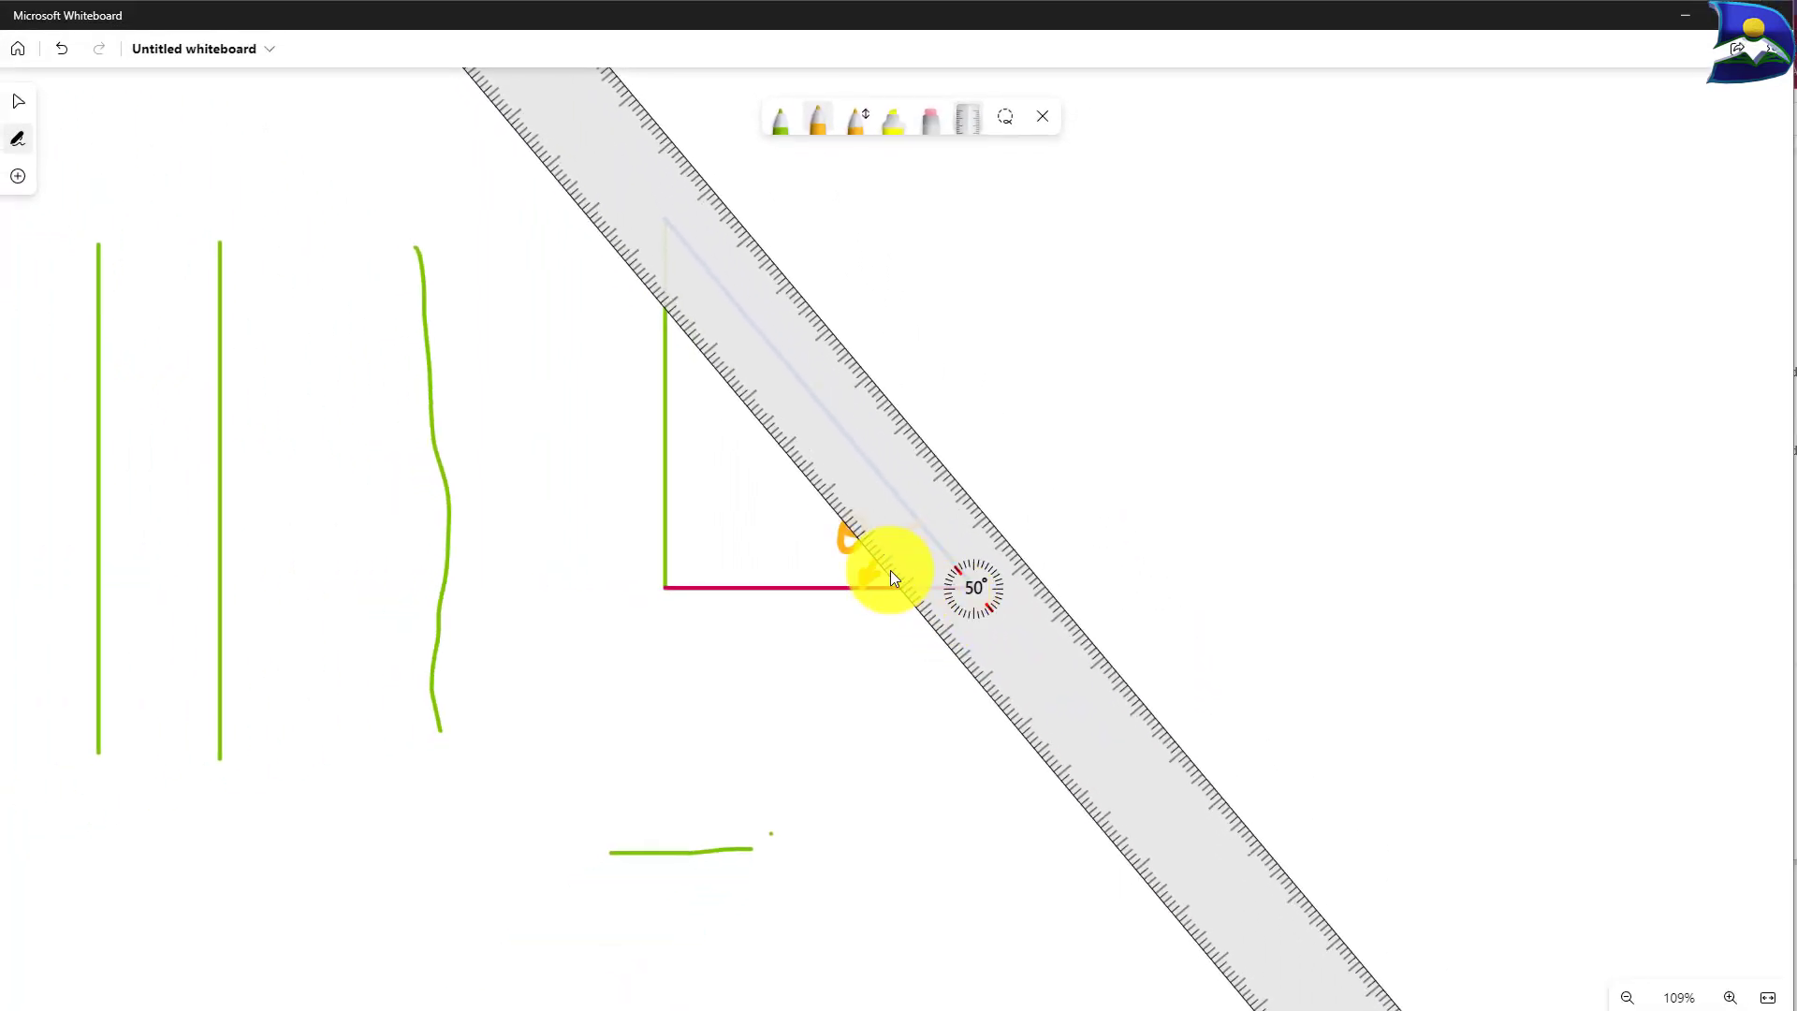
{"action": "left_click_drag", "start_coordinate": [1042, 679], "coordinate": [1215, 622]}
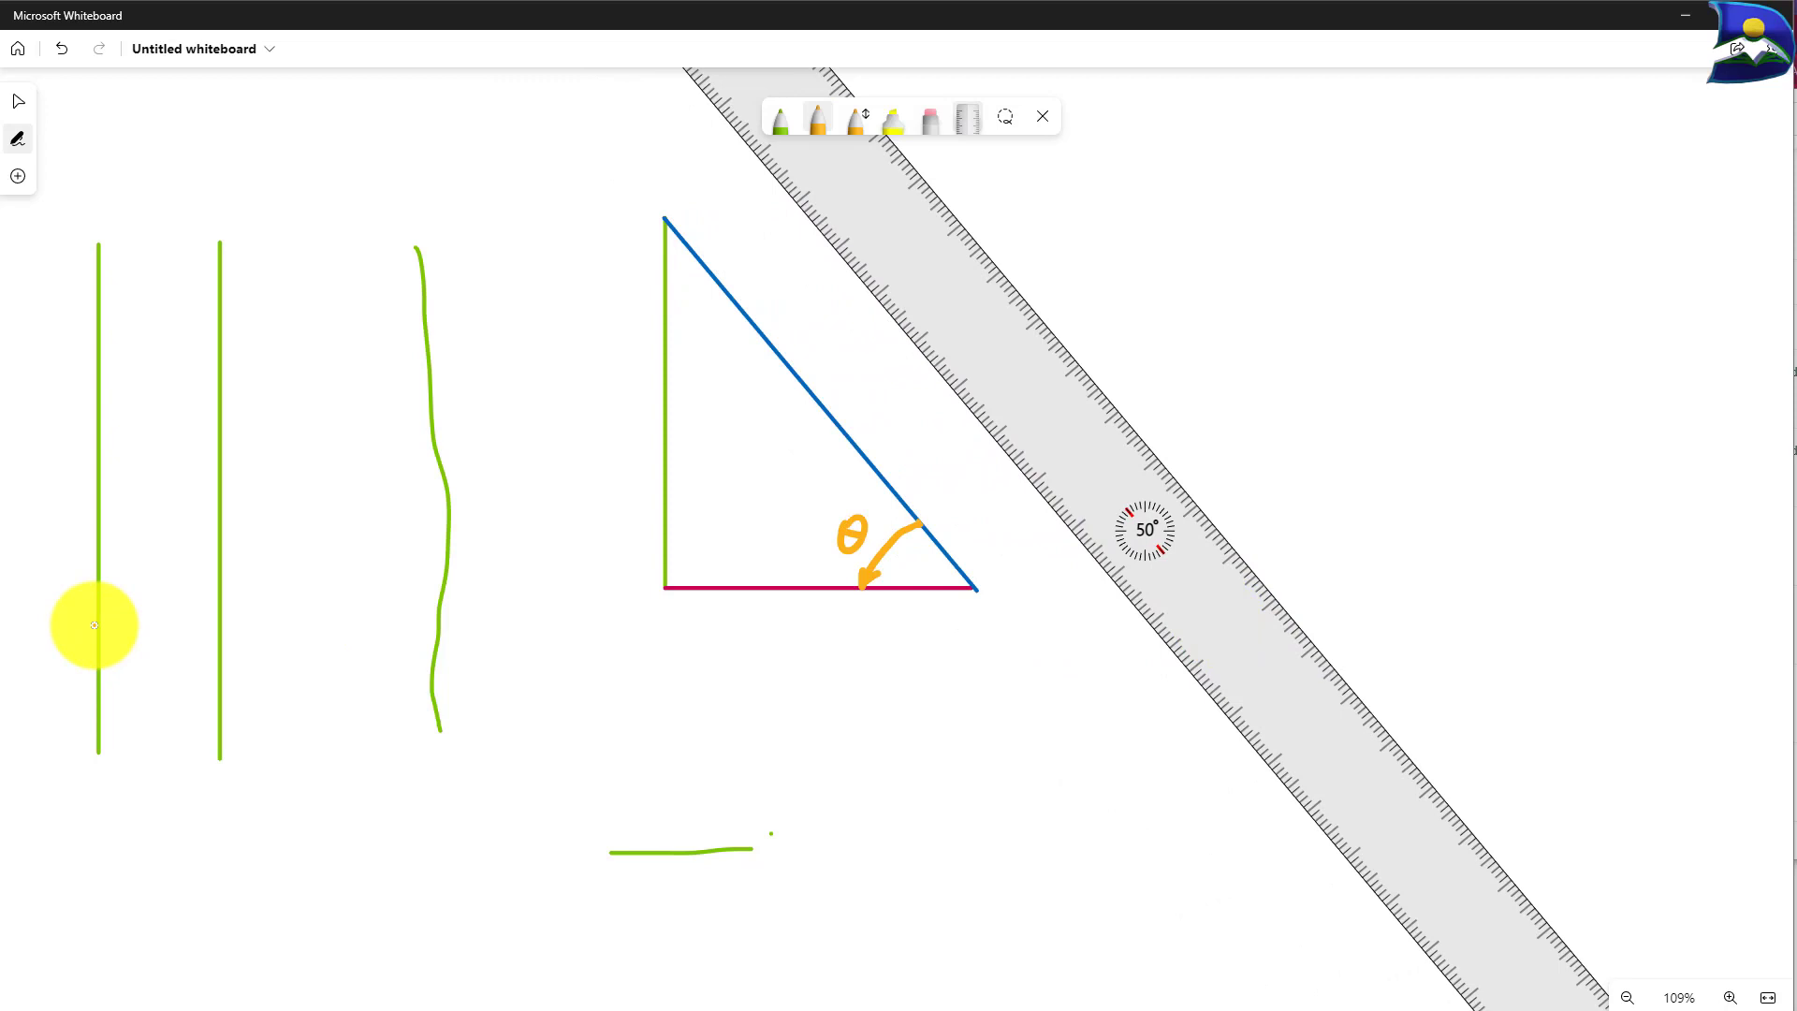
Hide the ruler, then handwrite θ = 50° in orange ink just below the triangle
{"action": "left_click", "coordinate": [18, 101]}
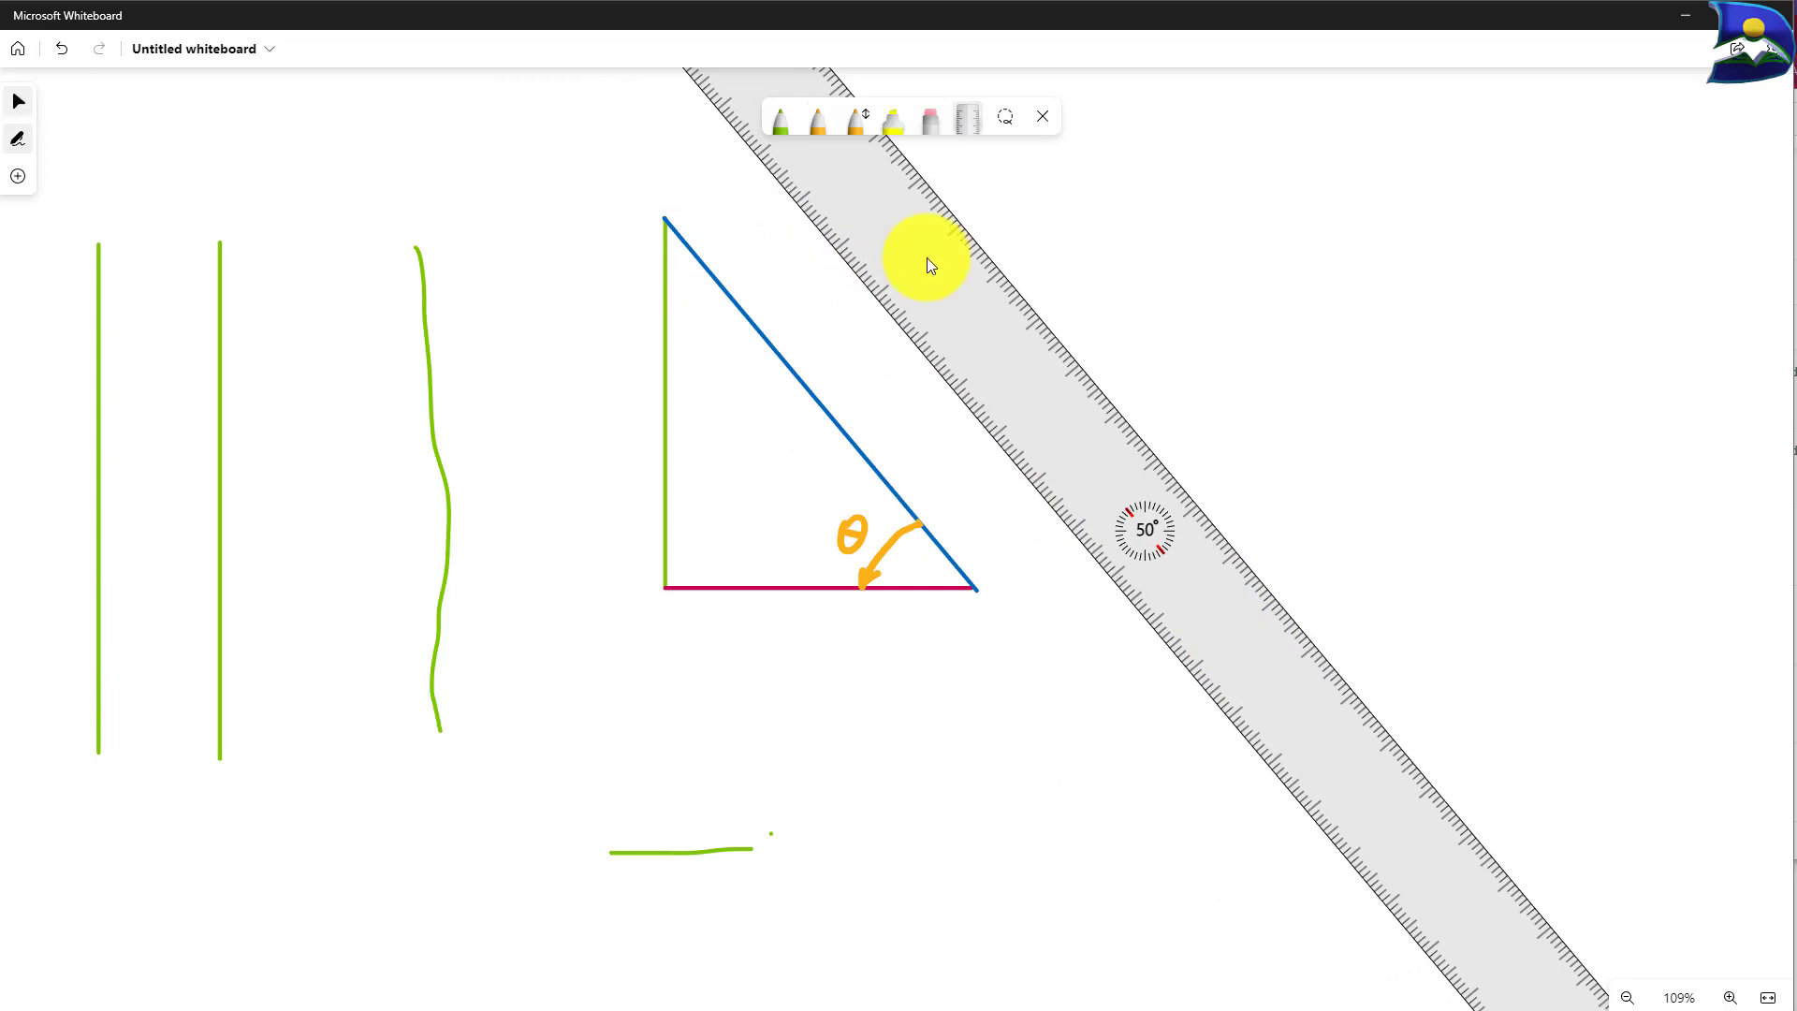
{"action": "left_click", "coordinate": [965, 124]}
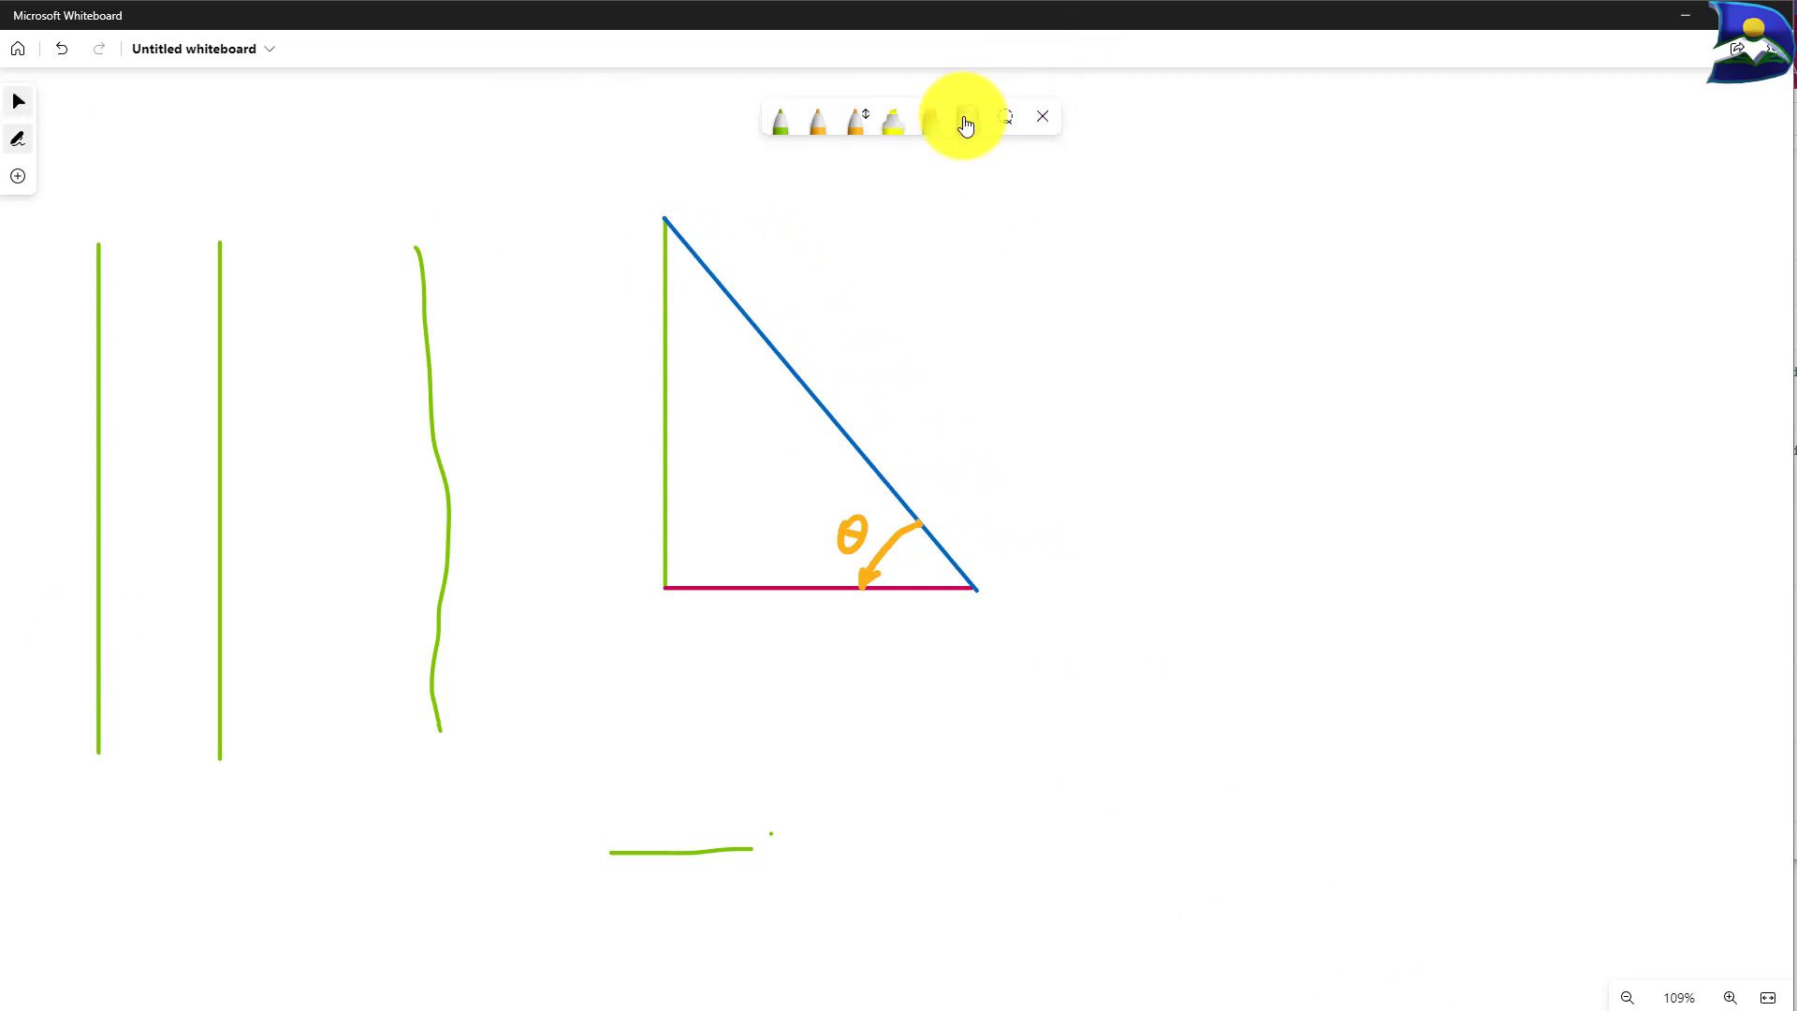
{"action": "left_click", "coordinate": [847, 97]}
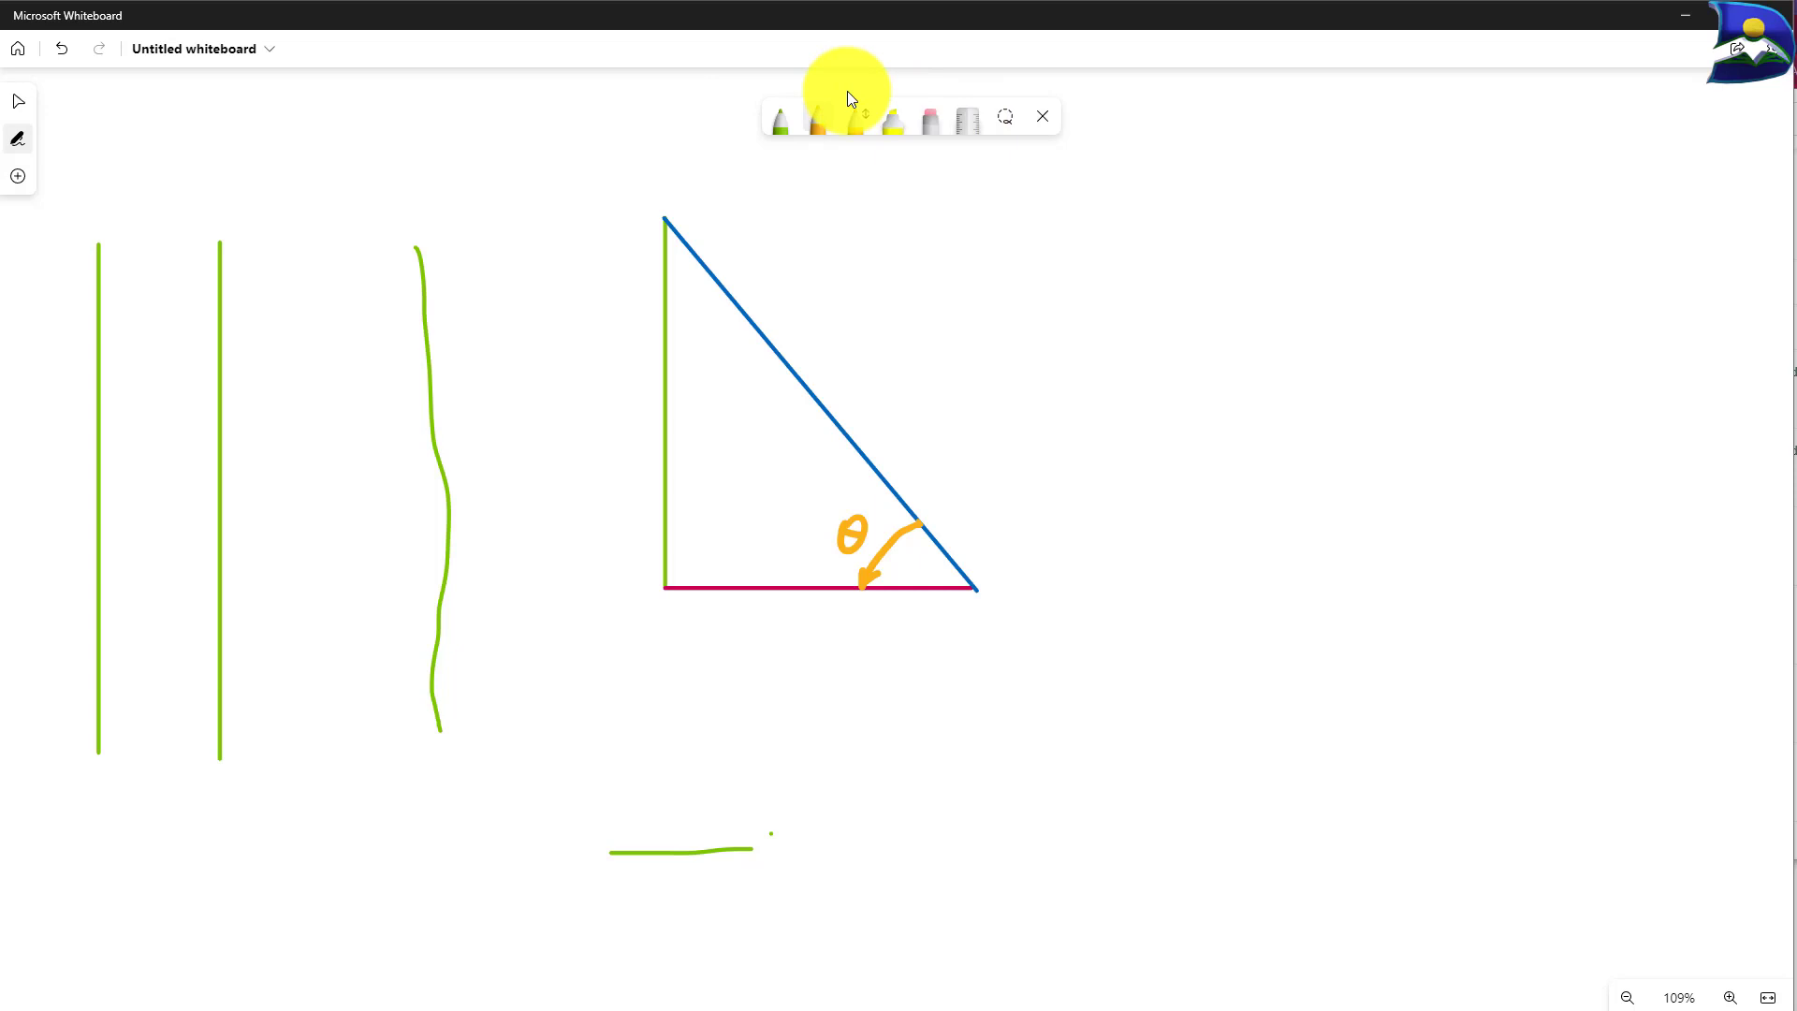
{"action": "left_click_drag", "start_coordinate": [749, 650], "coordinate": [798, 670]}
{"action": "mouse_move", "coordinate": [769, 681]}
{"action": "left_mouse_down"}
{"action": "mouse_move", "coordinate": [831, 680]}
{"action": "mouse_move", "coordinate": [811, 698]}
{"action": "left_mouse_up"}
{"action": "left_click_drag", "start_coordinate": [821, 659], "coordinate": [887, 654]}
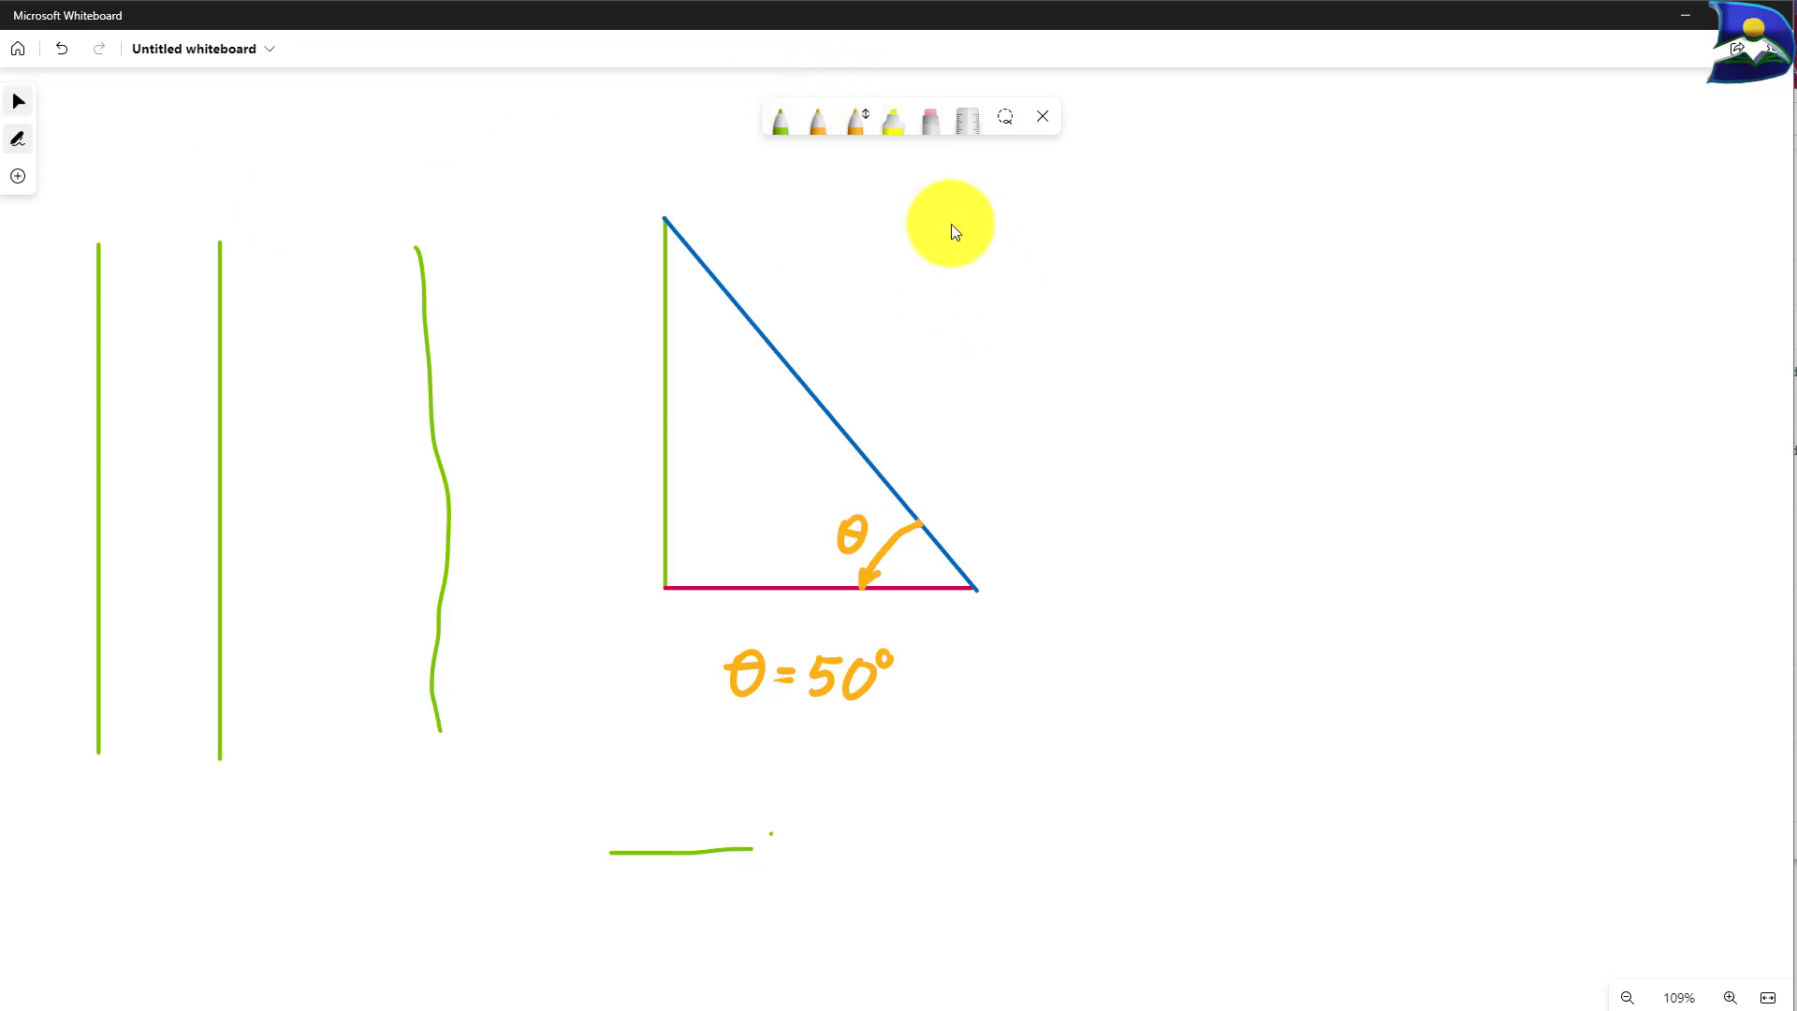
Bring the ruler back and lay it along the blue hypotenuse at 50°
{"action": "left_click", "coordinate": [972, 124]}
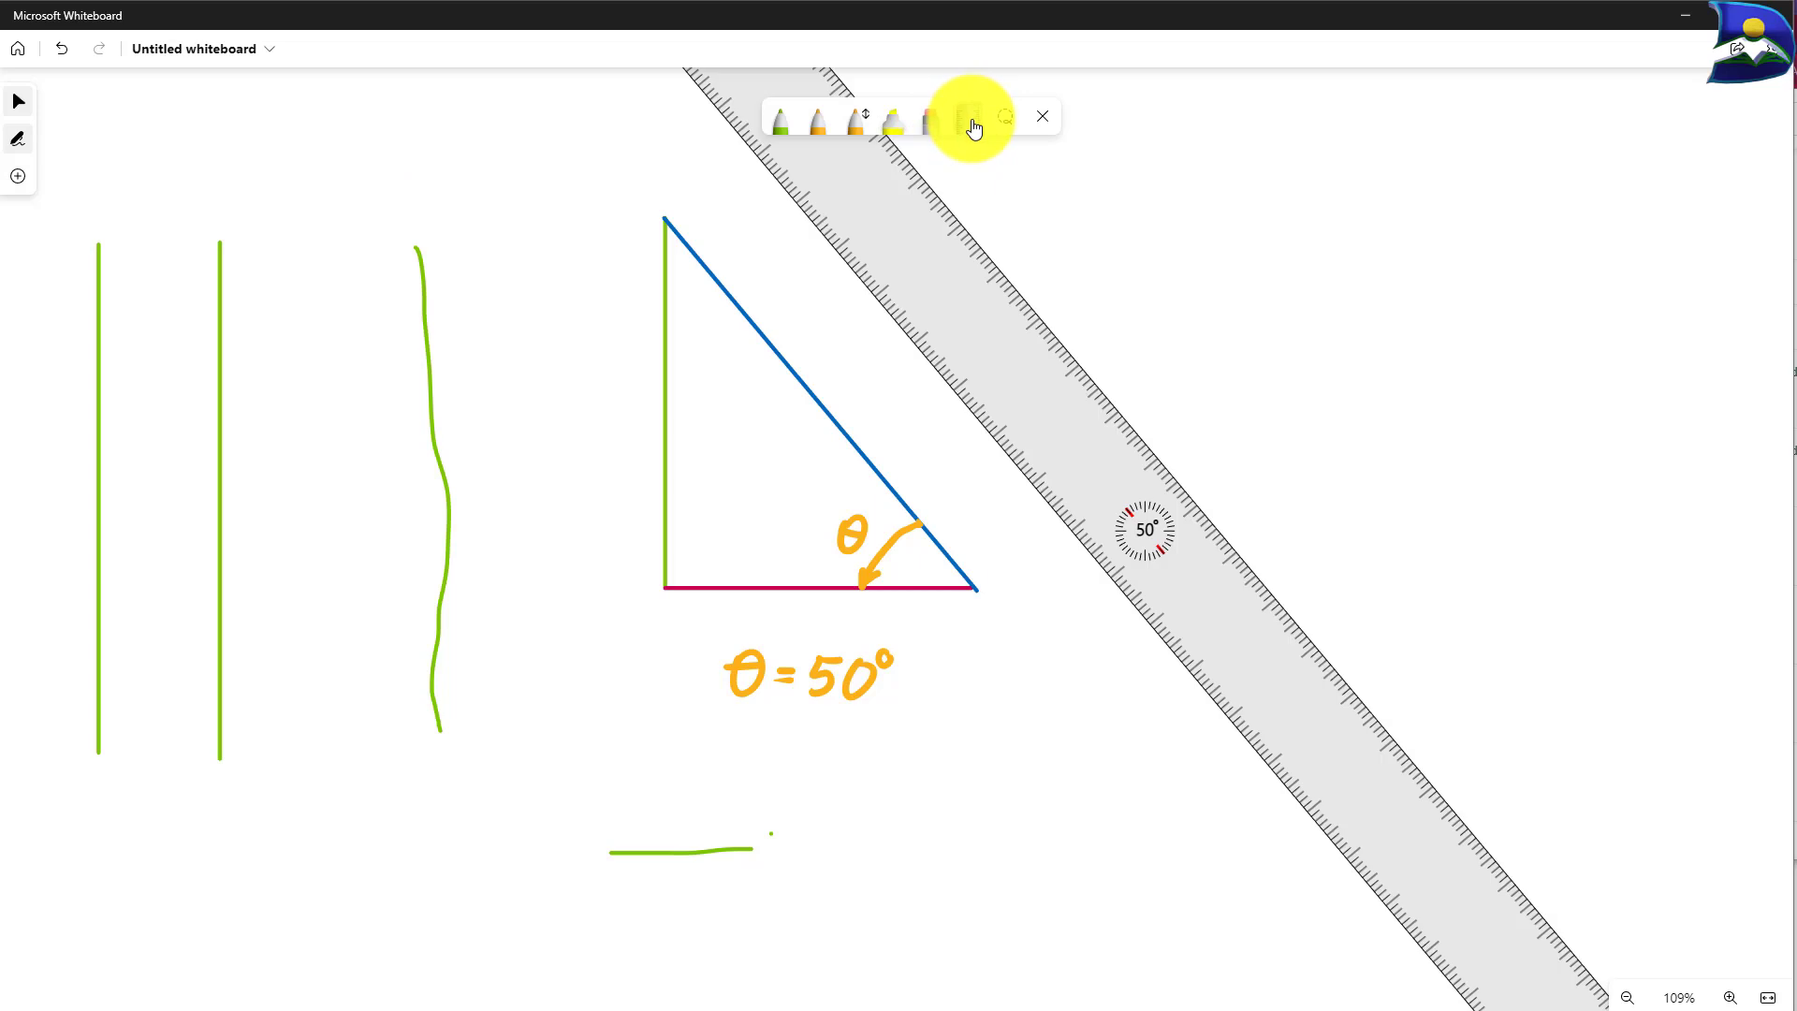
{"action": "left_click_drag", "start_coordinate": [1090, 464], "coordinate": [920, 436]}
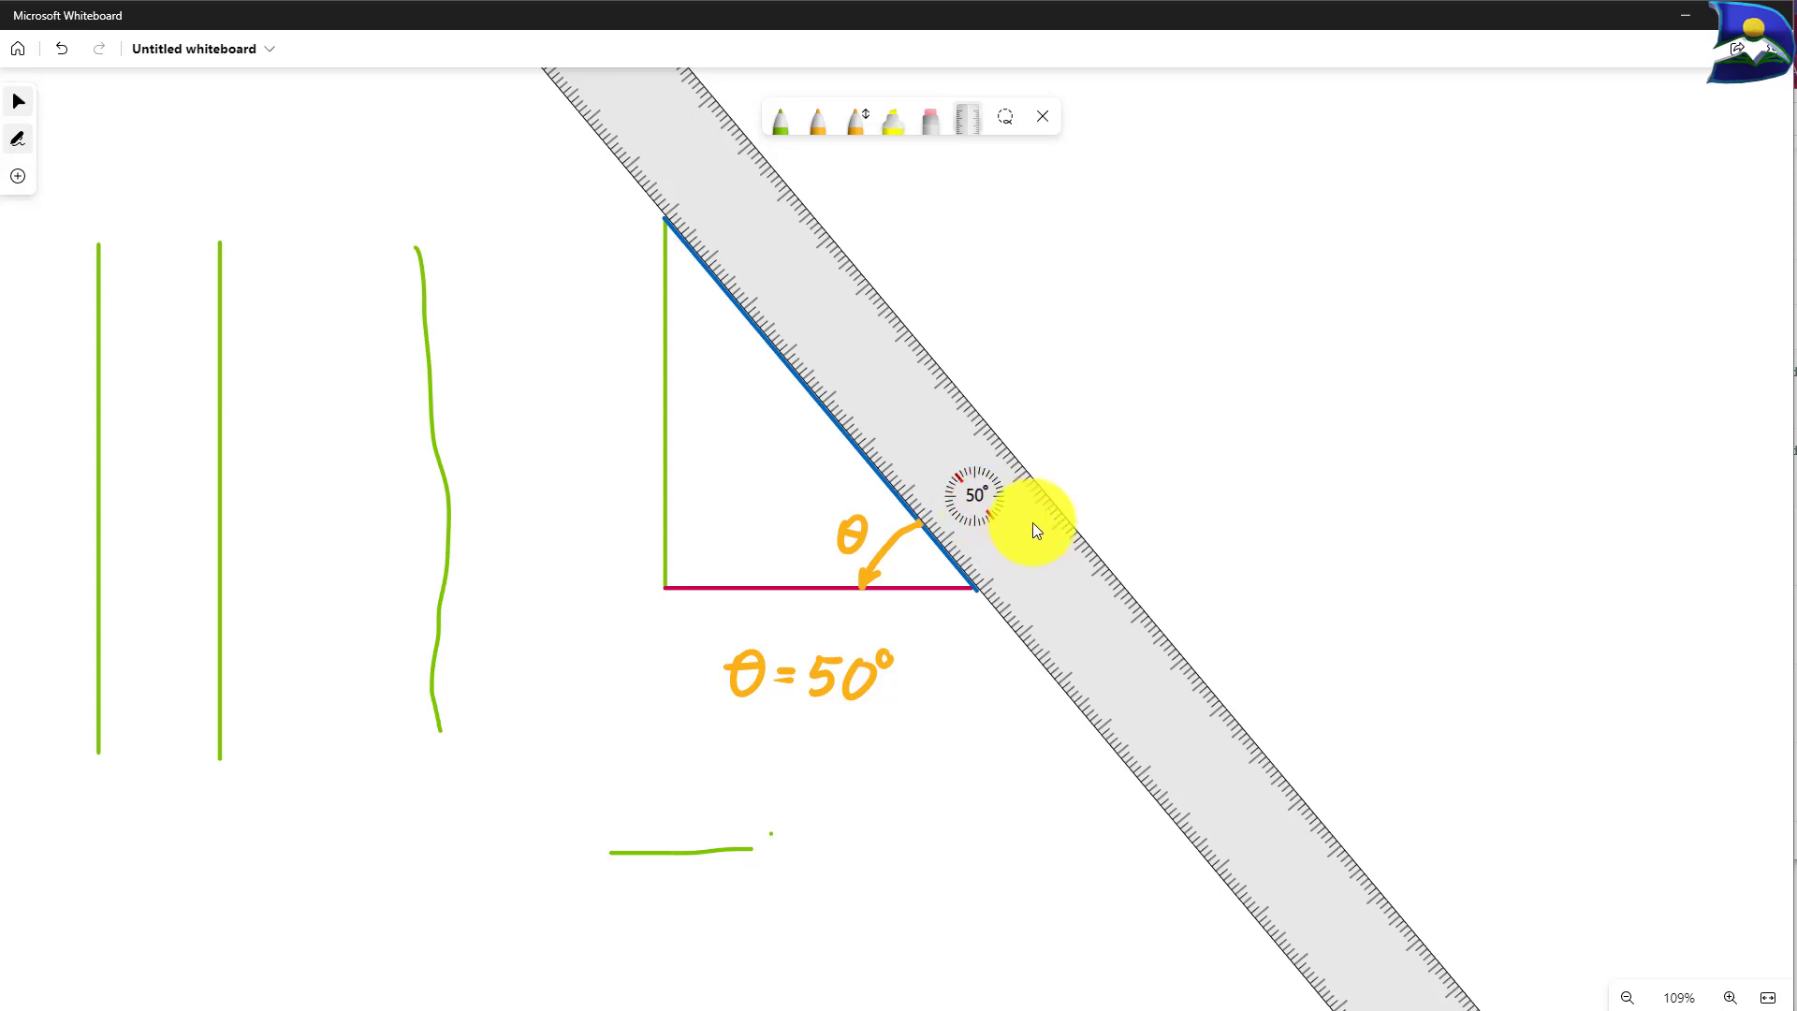
Hide the ruler so the labelled triangle with θ = 50° is in clear view
{"action": "left_click", "coordinate": [974, 118]}
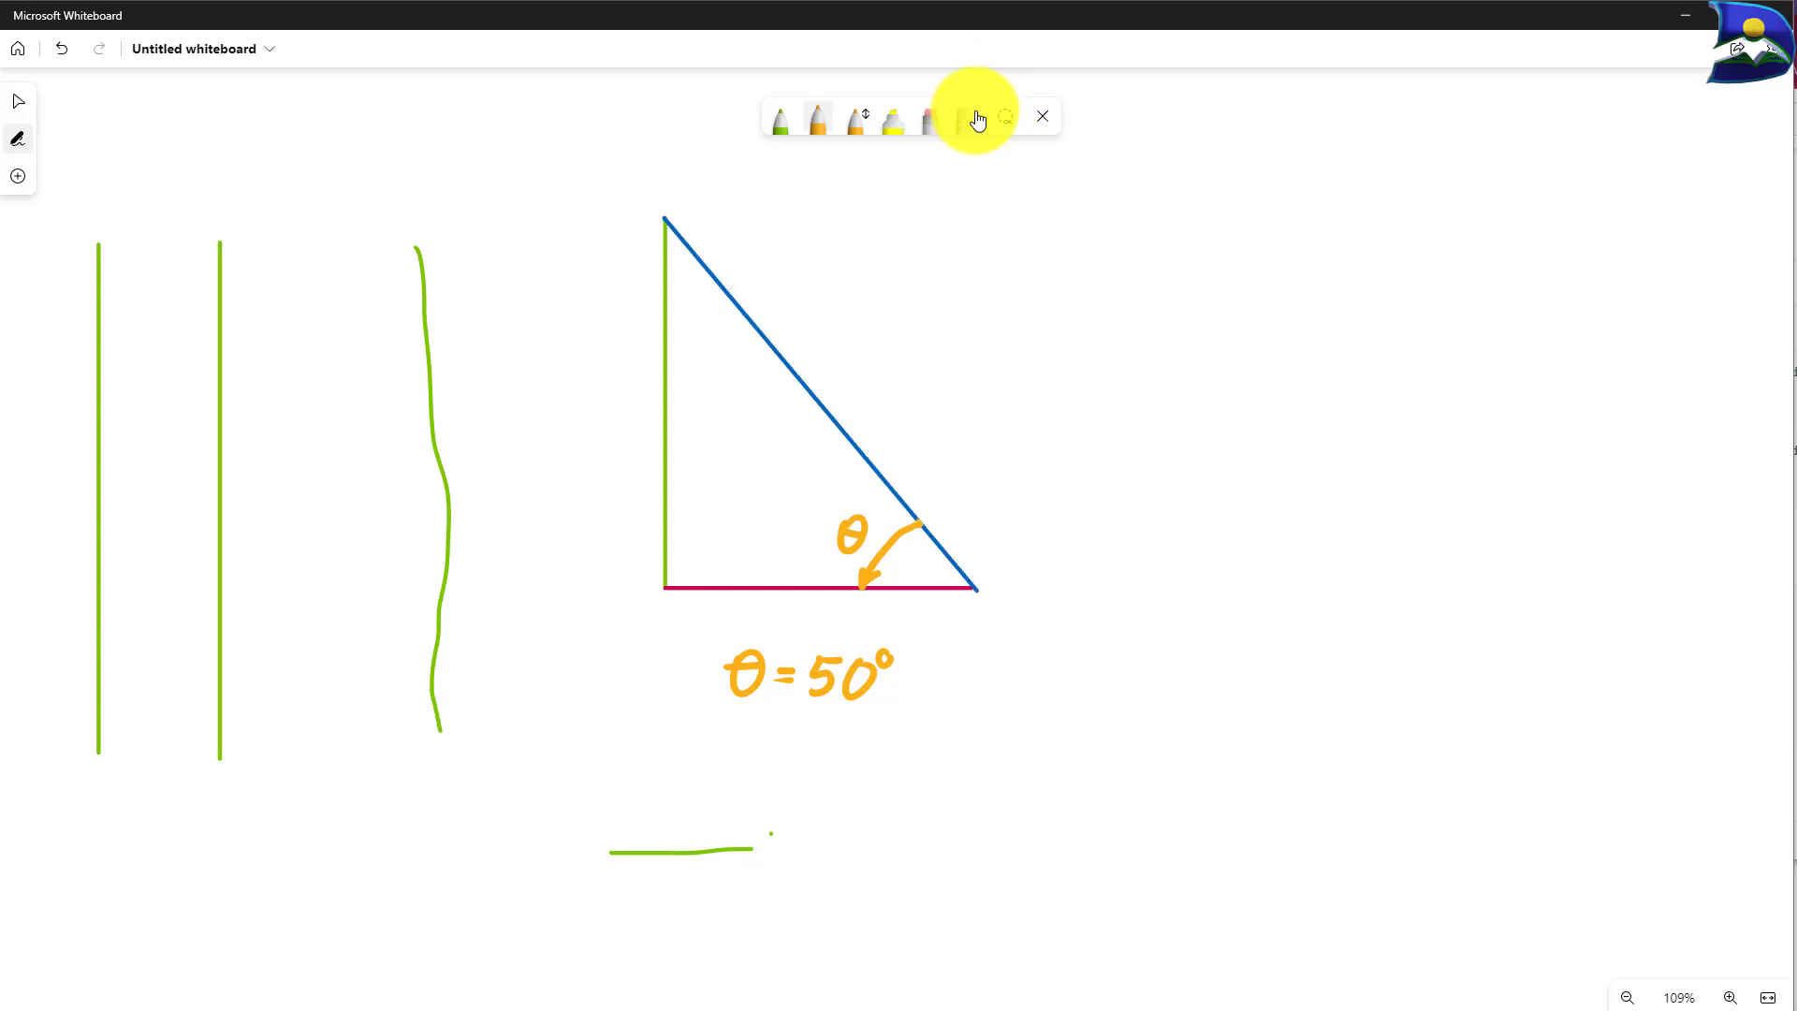